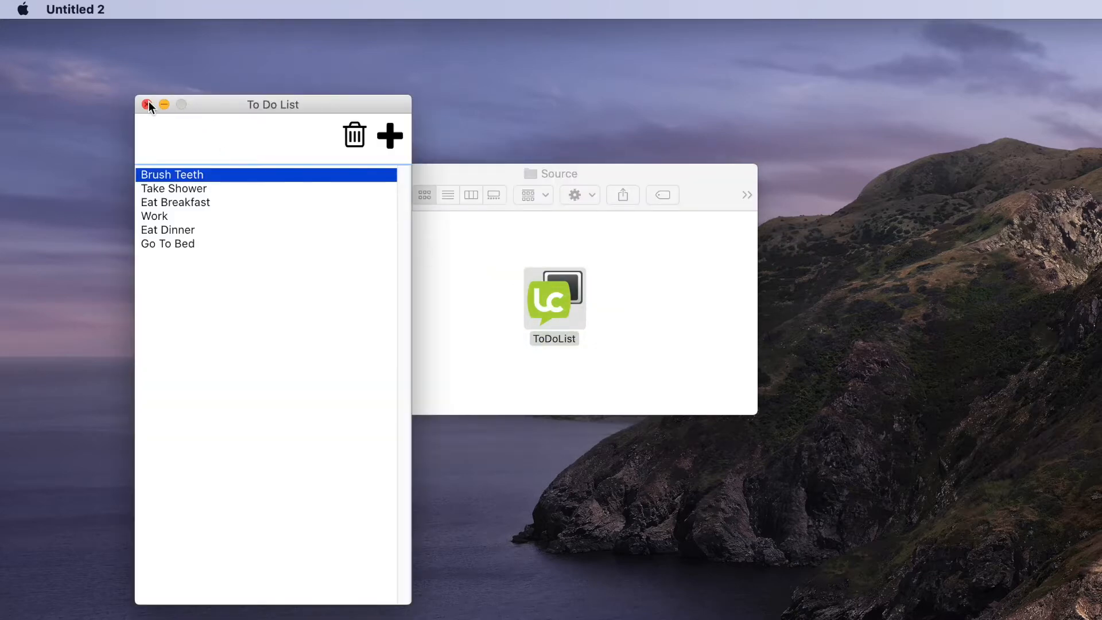
# - Close the To Do List window to quit the ToDoList app
pyautogui.click(146, 104)
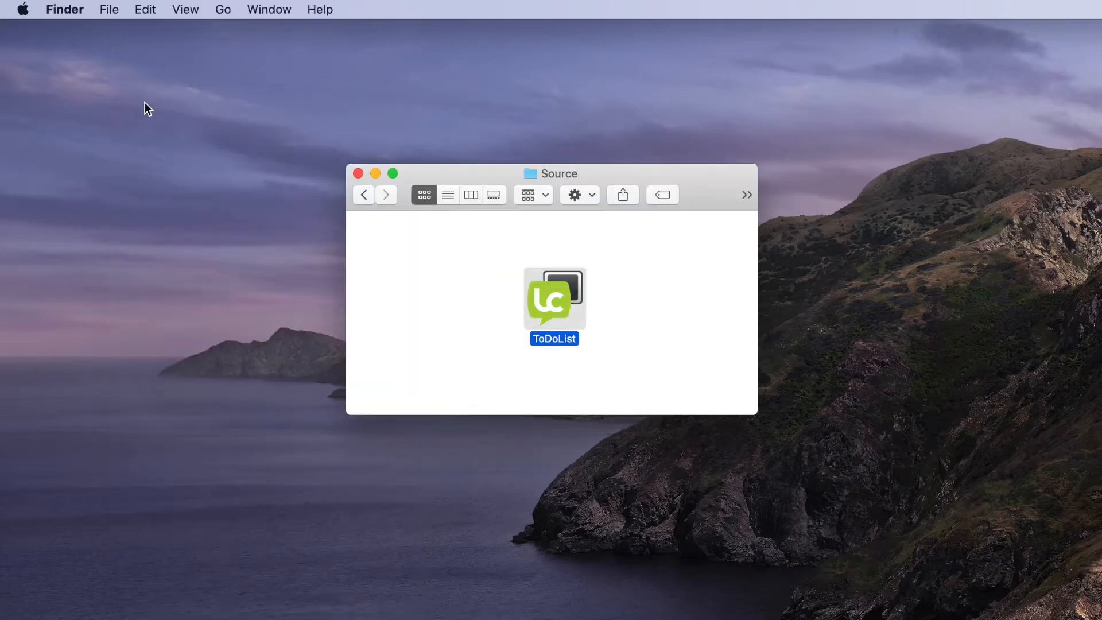
# - Go back from Source to the LiveCode folder with QuickLicense, AddLicense and Output
pyautogui.click(363, 195)
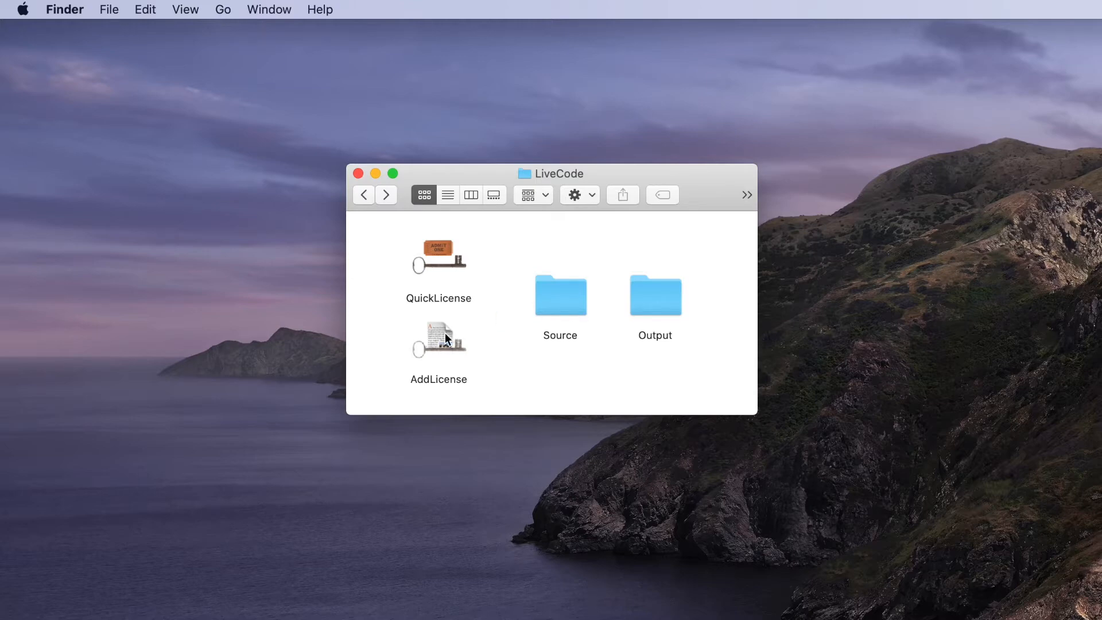
# - Launch QuickLicense and open LiveCodeProduct's license settings, keeping the Master Tickets group
pyautogui.doubleClick(443, 244)
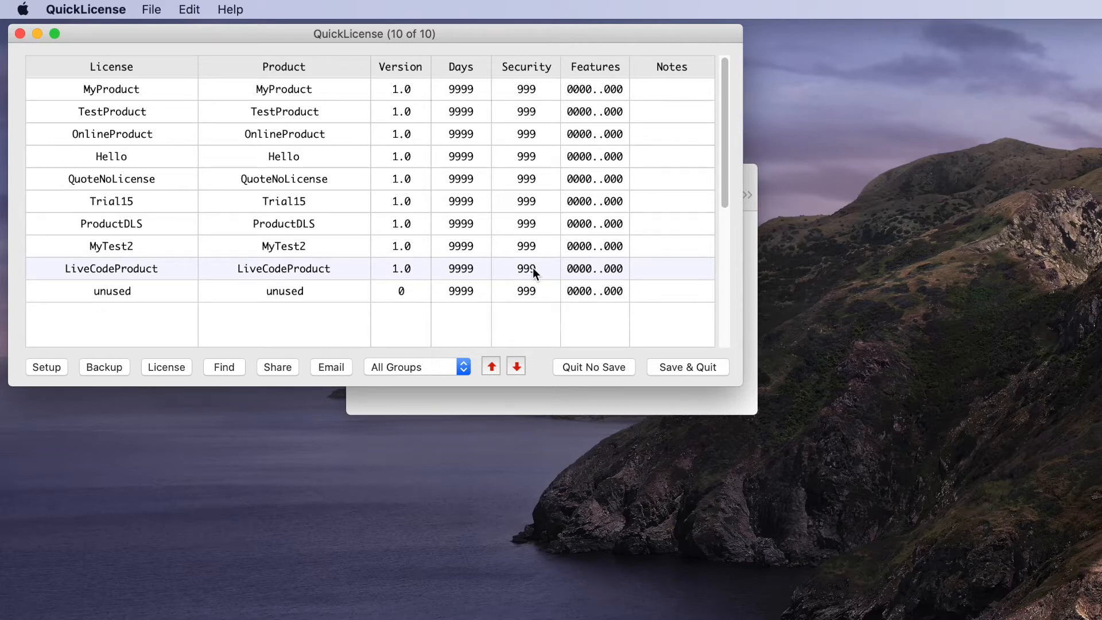
pyautogui.doubleClick(84, 267)
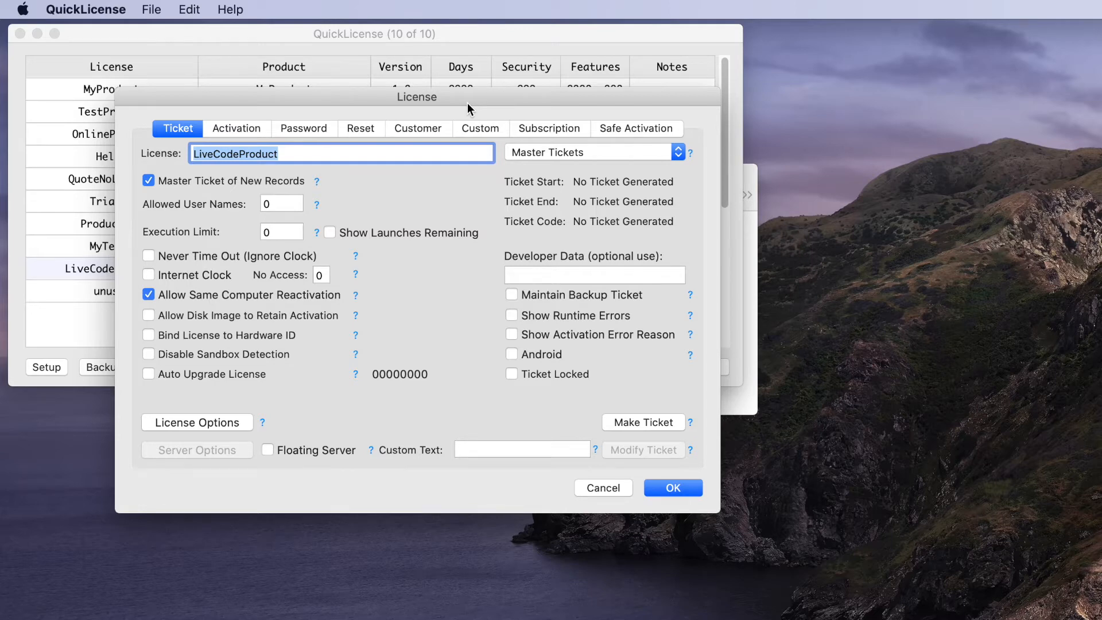
pyautogui.click(537, 152)
pyautogui.click(536, 151)
# - Use machine-calculated activation codes, then make the master ticket and accept the settings
pyautogui.click(230, 131)
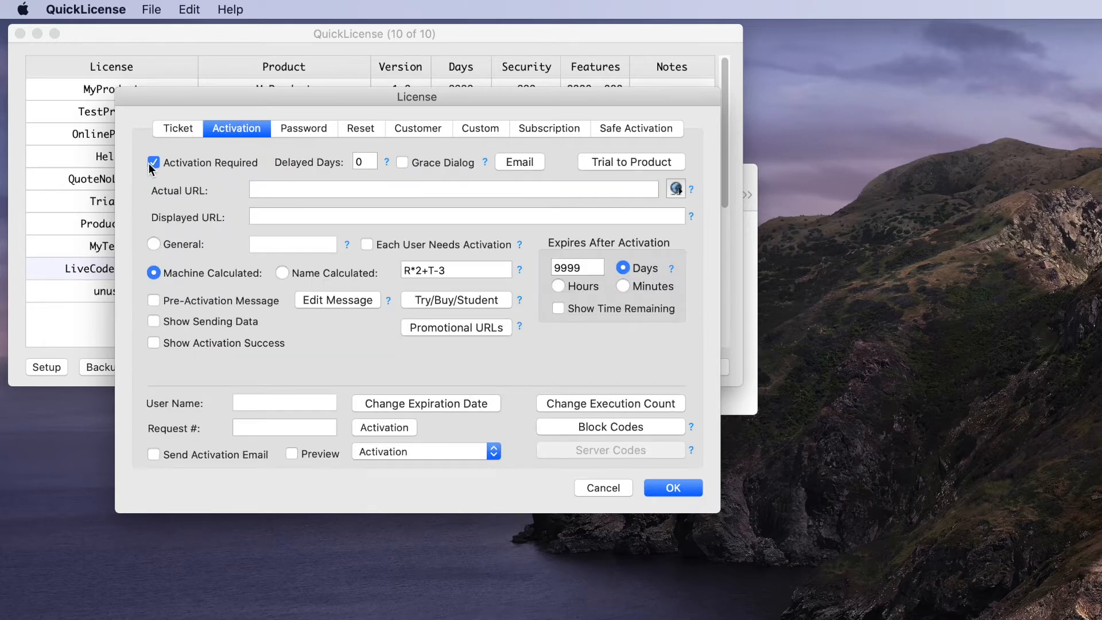
pyautogui.click(153, 274)
pyautogui.click(185, 128)
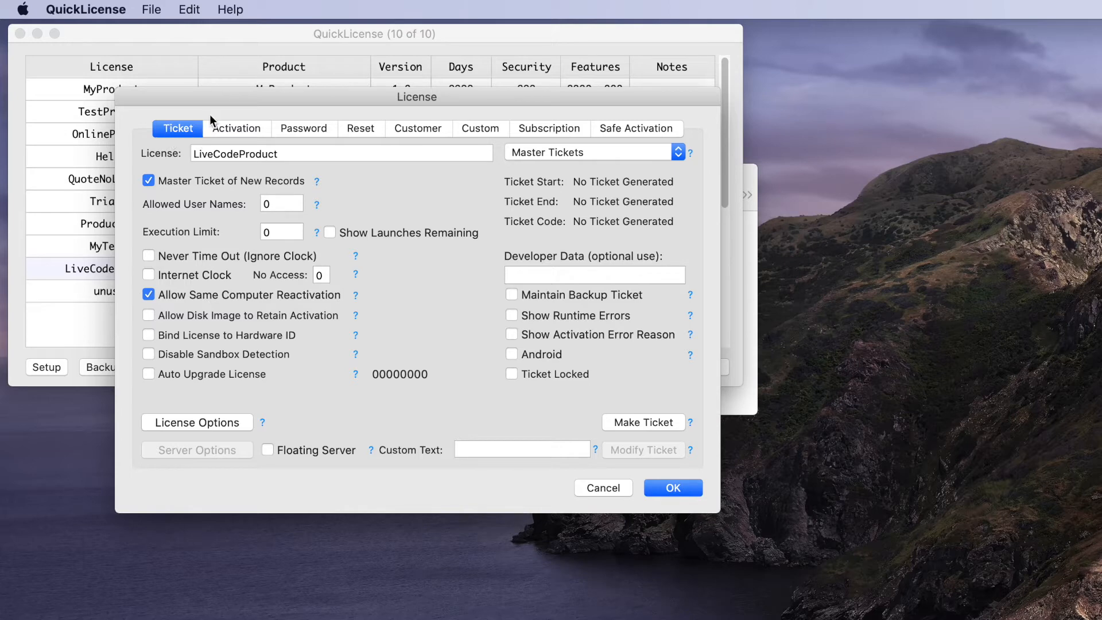
pyautogui.moveTo(220, 94); pyautogui.dragTo(218, 89)
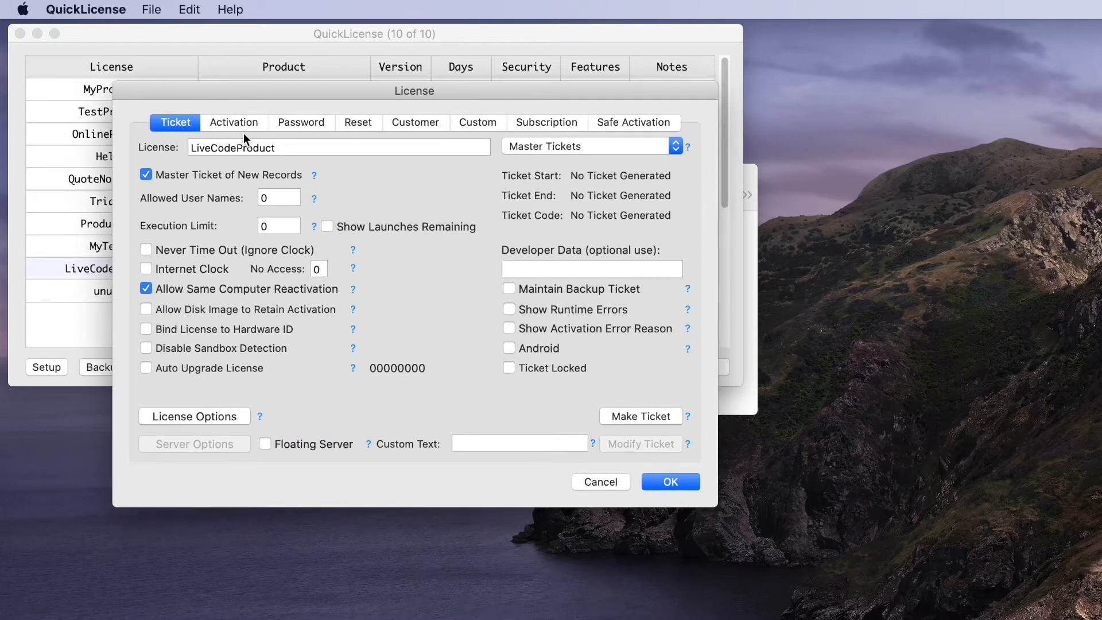
pyautogui.click(642, 415)
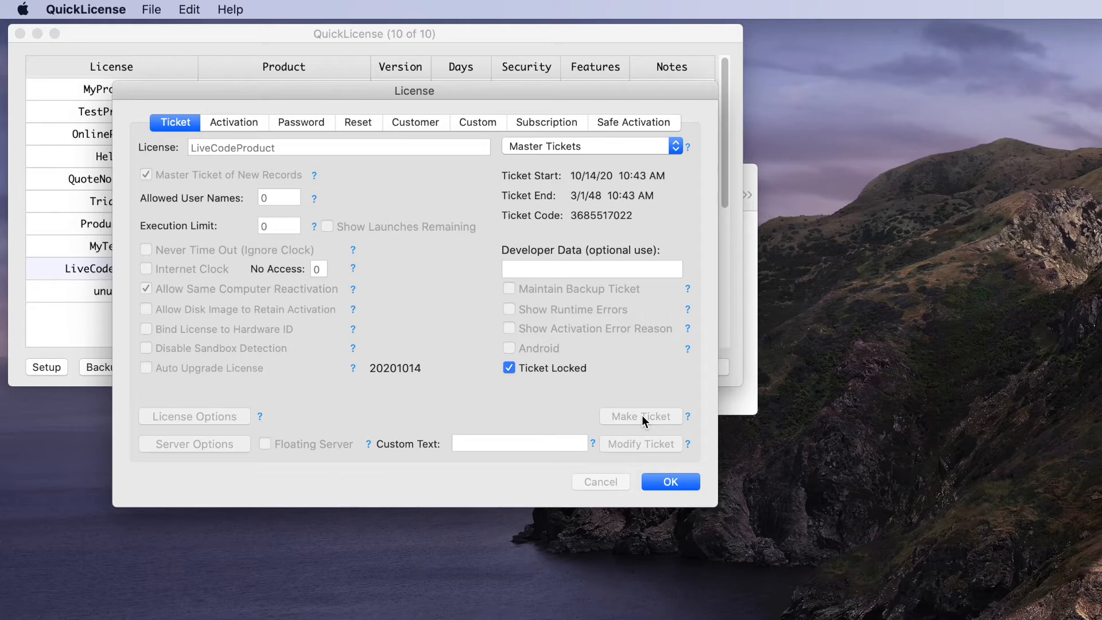
pyautogui.click(662, 485)
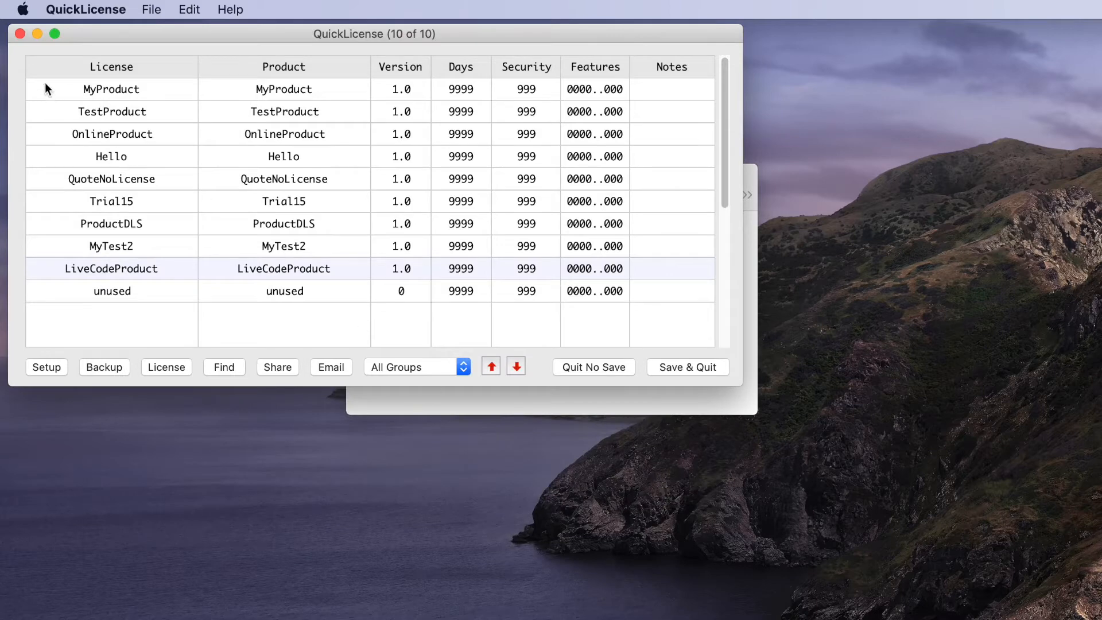
# - Minimise QuickLicense, space out ToDoList and LiveCodeProduct.Ticket in Source, then launch AddLicense
pyautogui.click(38, 34)
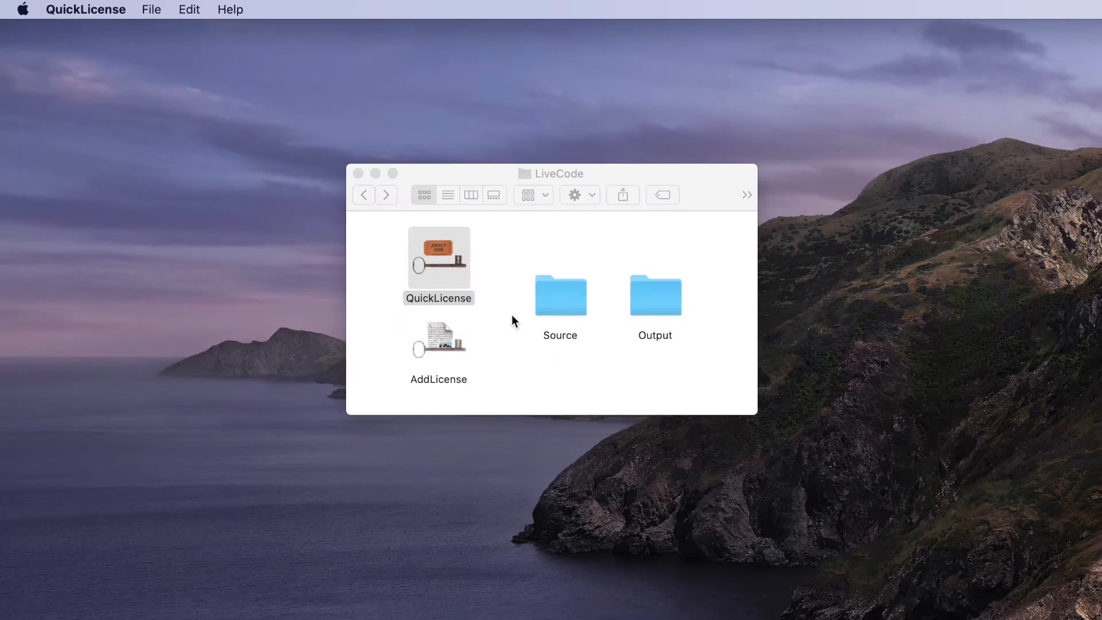
pyautogui.doubleClick(560, 294)
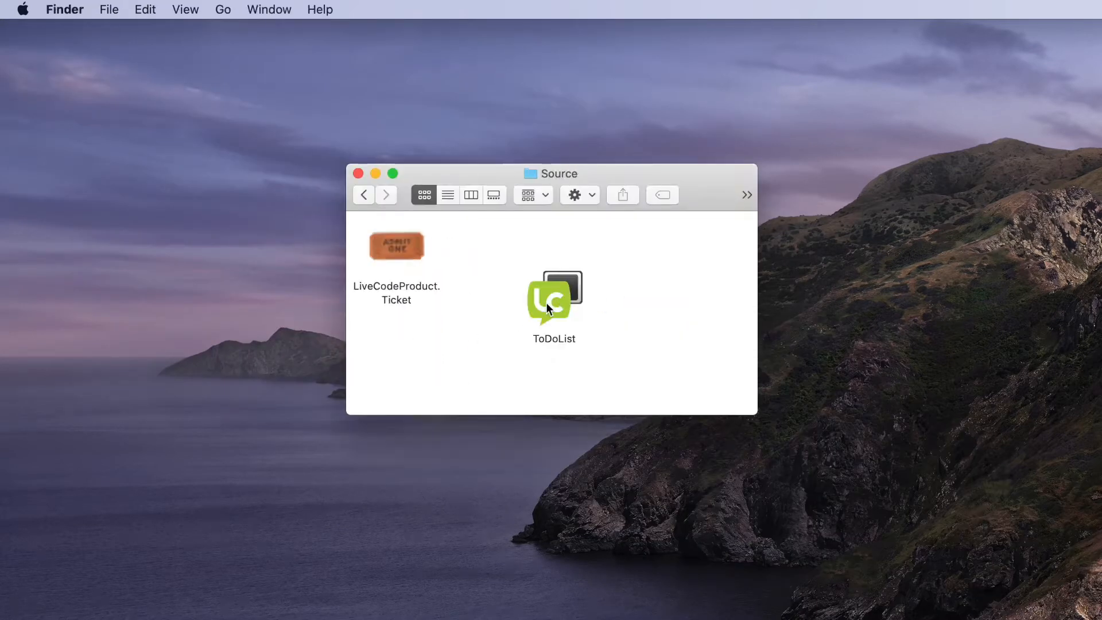
pyautogui.moveTo(367, 242); pyautogui.dragTo(672, 268)
pyautogui.moveTo(566, 290); pyautogui.dragTo(462, 270)
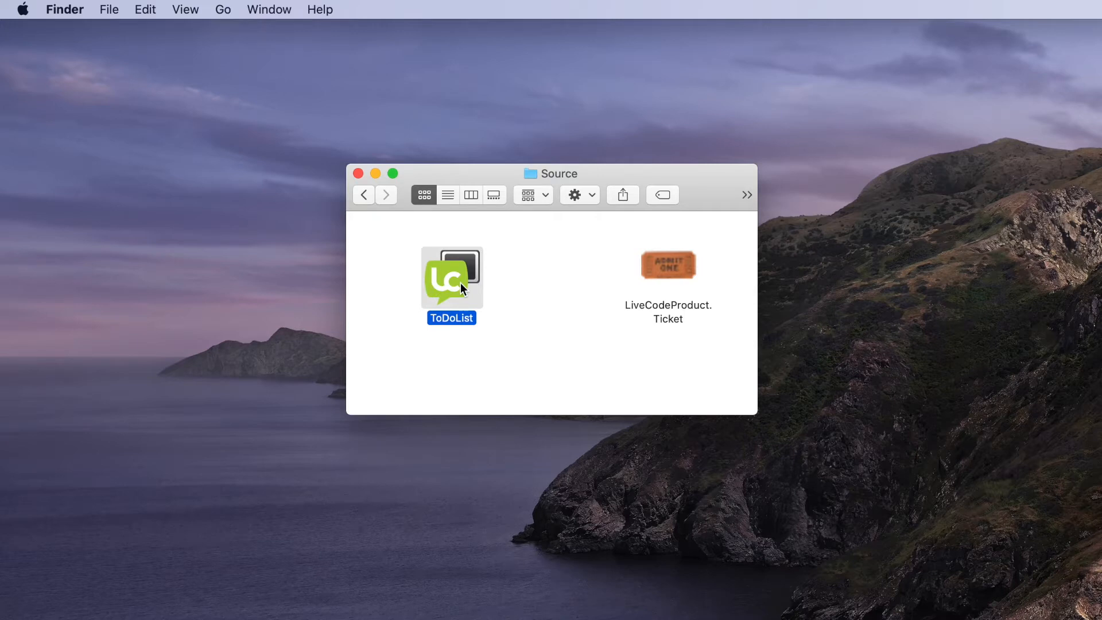
pyautogui.moveTo(674, 265); pyautogui.dragTo(567, 266)
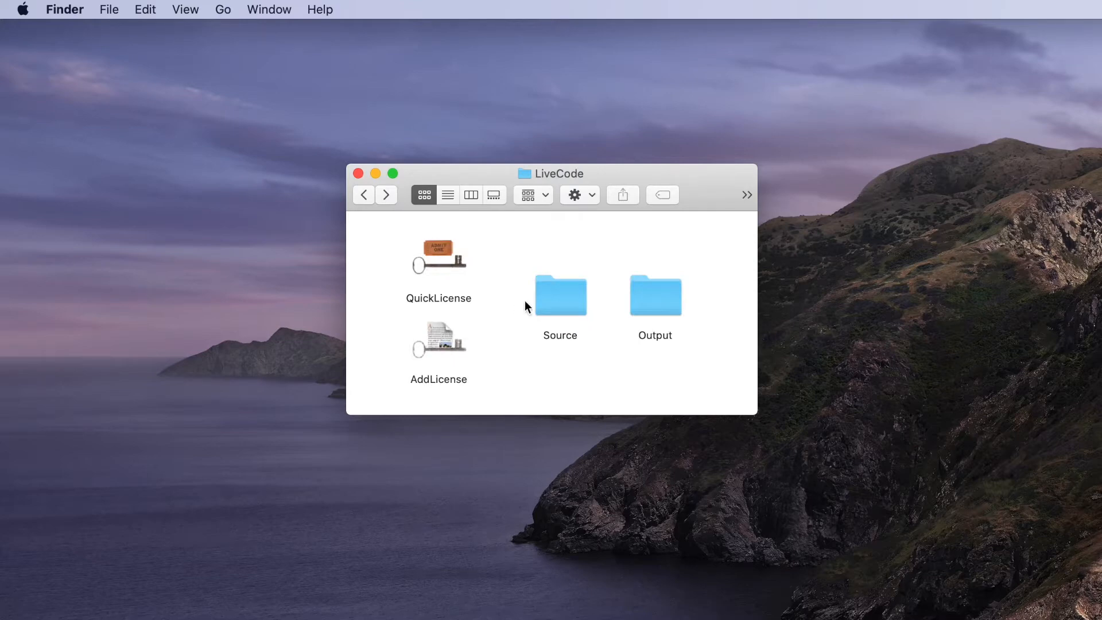
pyautogui.doubleClick(438, 340)
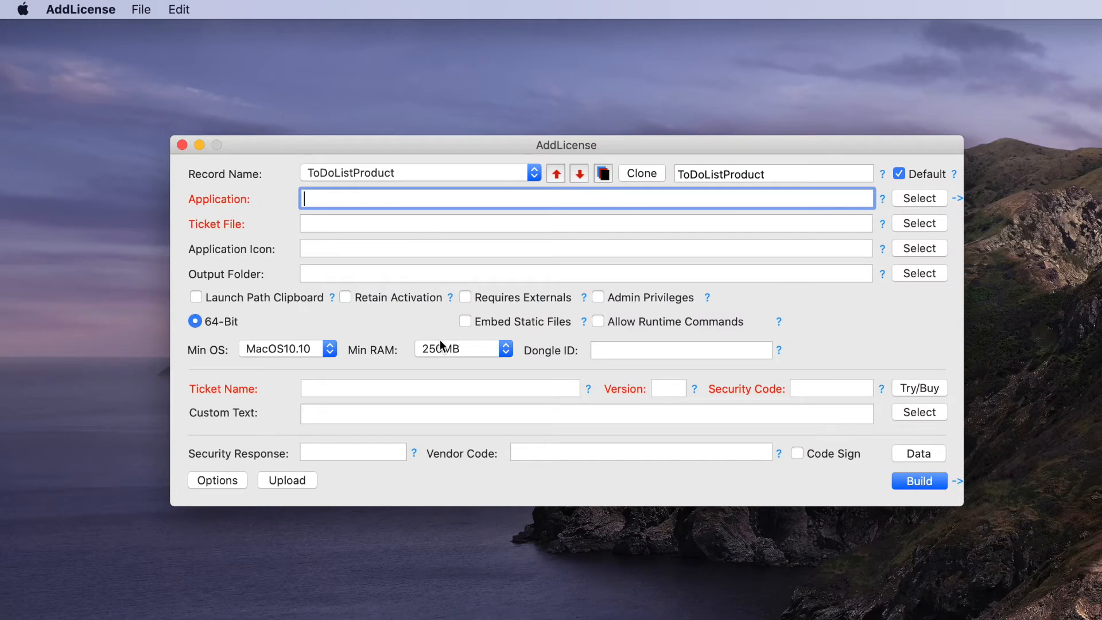
# - Keep the ToDoListProduct record and select the ToDoList app as the application
pyautogui.click(374, 174)
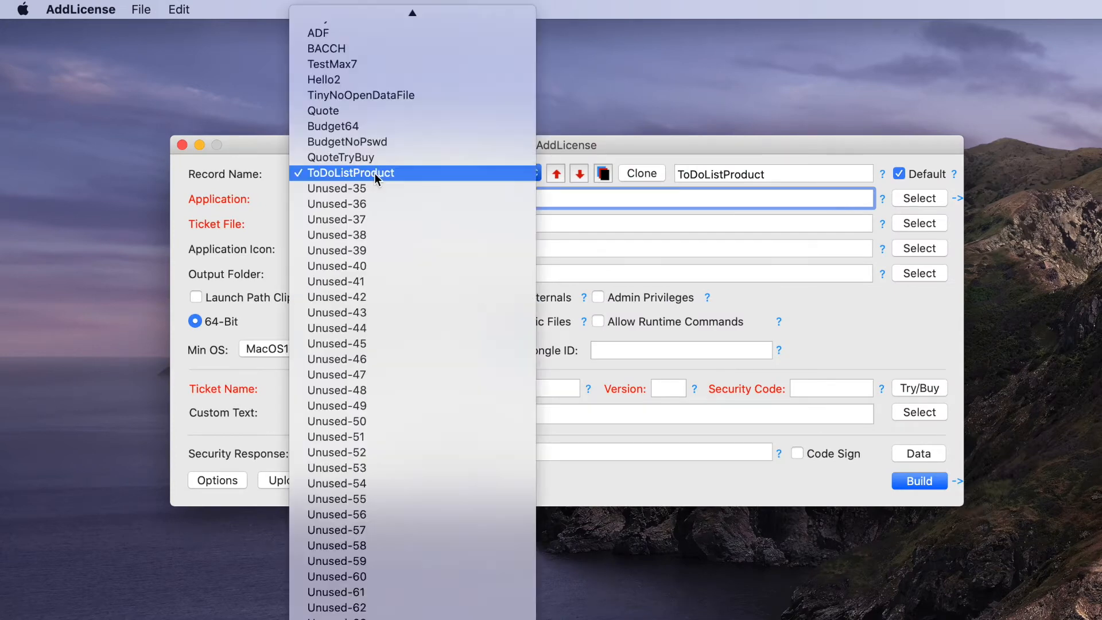
pyautogui.click(332, 170)
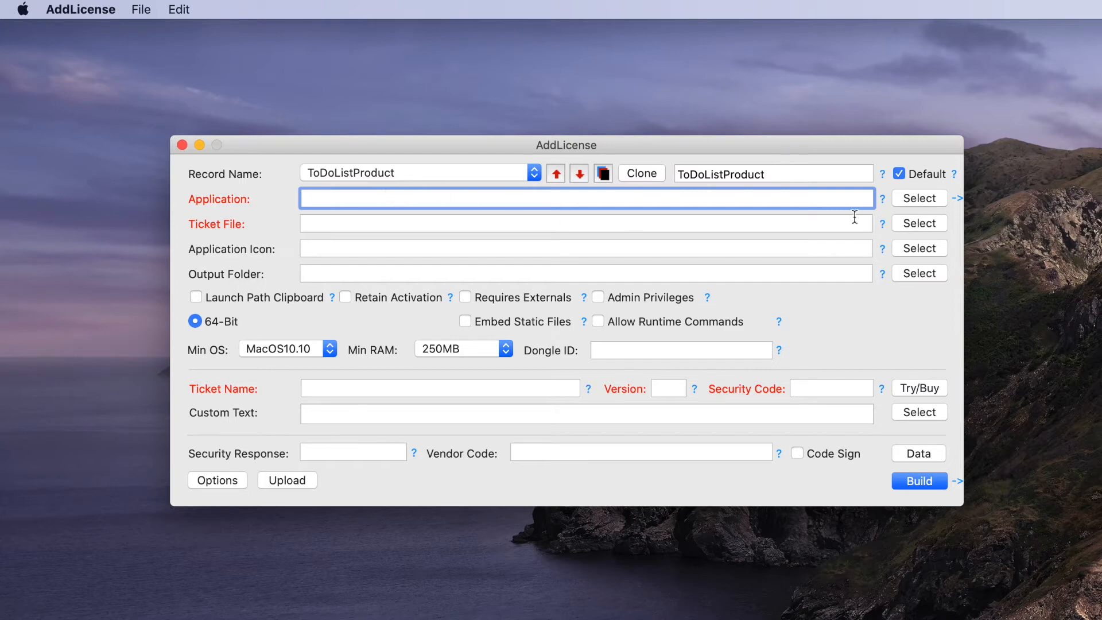
pyautogui.click(913, 201)
pyautogui.moveTo(913, 230); pyautogui.dragTo(464, 101)
pyautogui.click(472, 149)
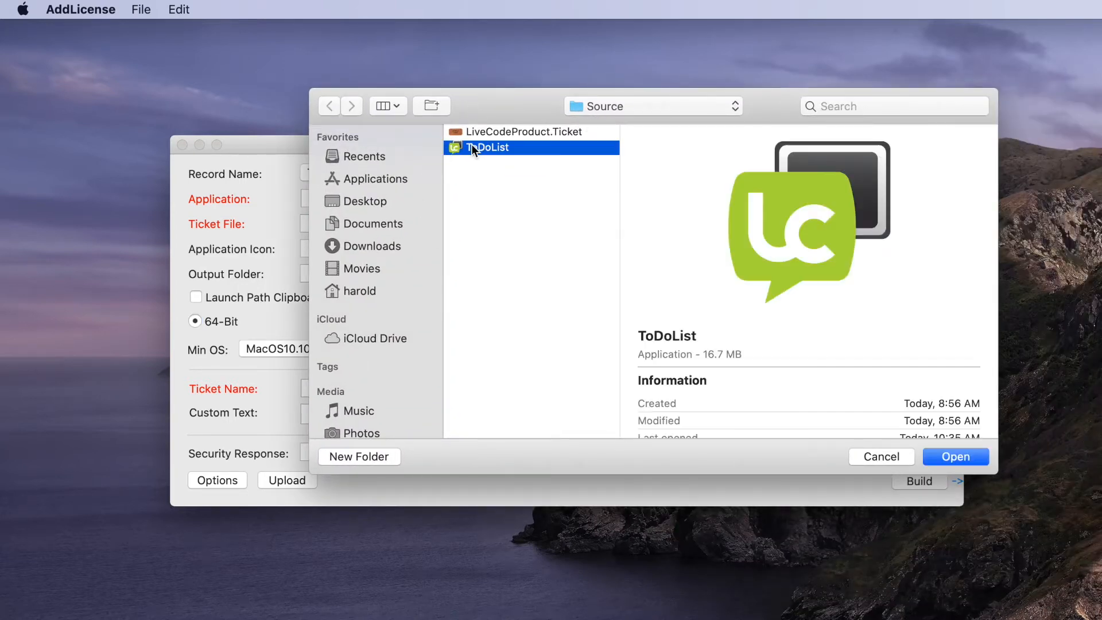
pyautogui.click(952, 456)
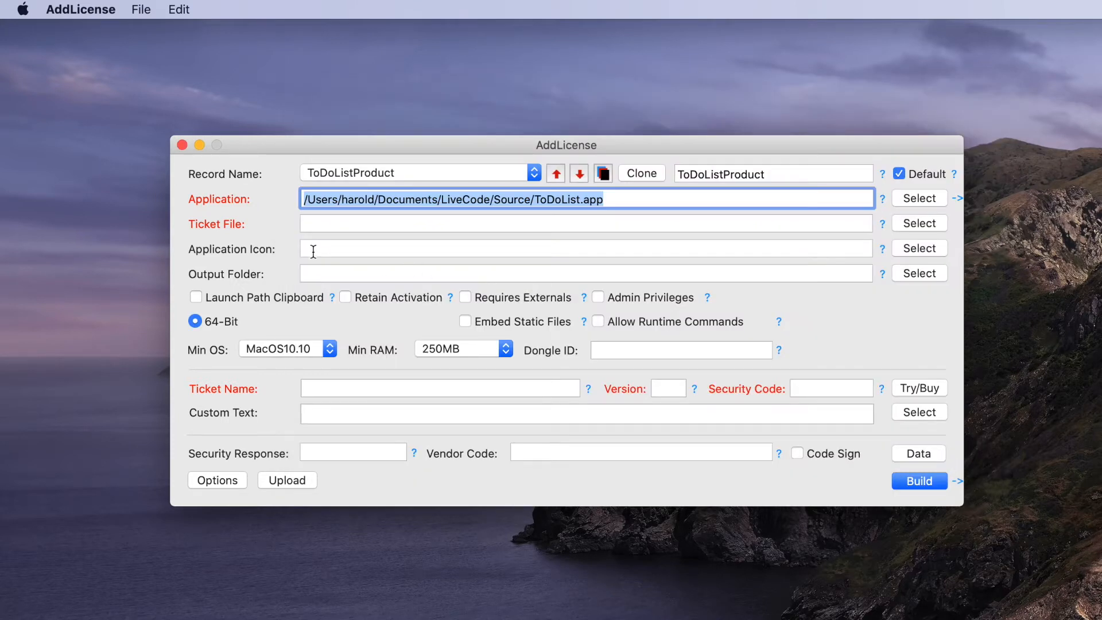
# - Select LiveCodeProduct.Ticket as the ticket file and the LiveCode Output folder as output
pyautogui.click(930, 222)
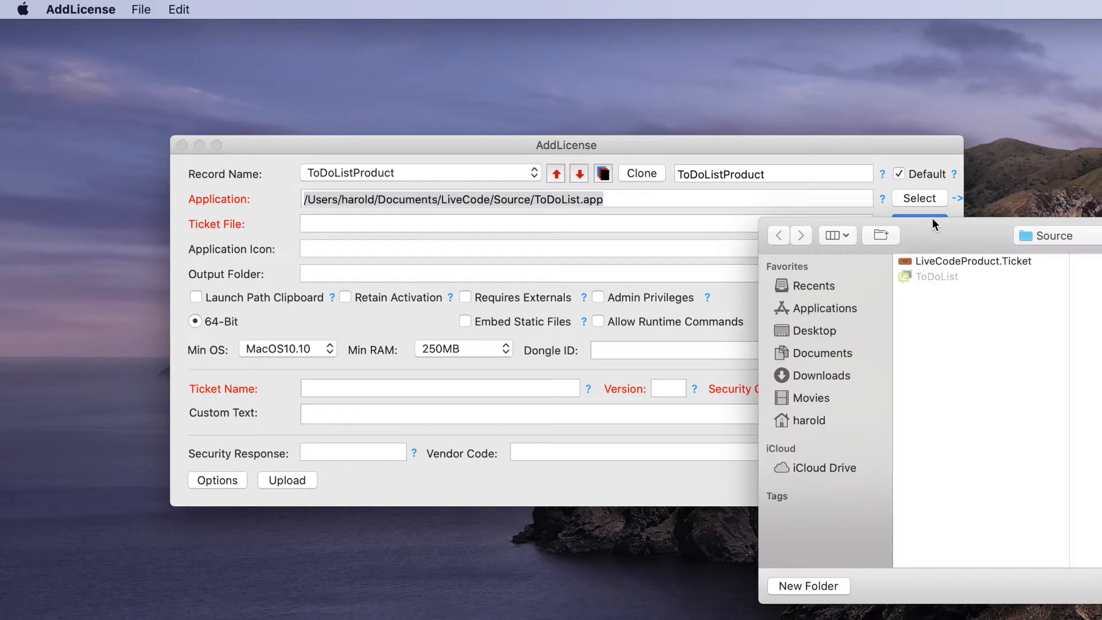
pyautogui.doubleClick(932, 259)
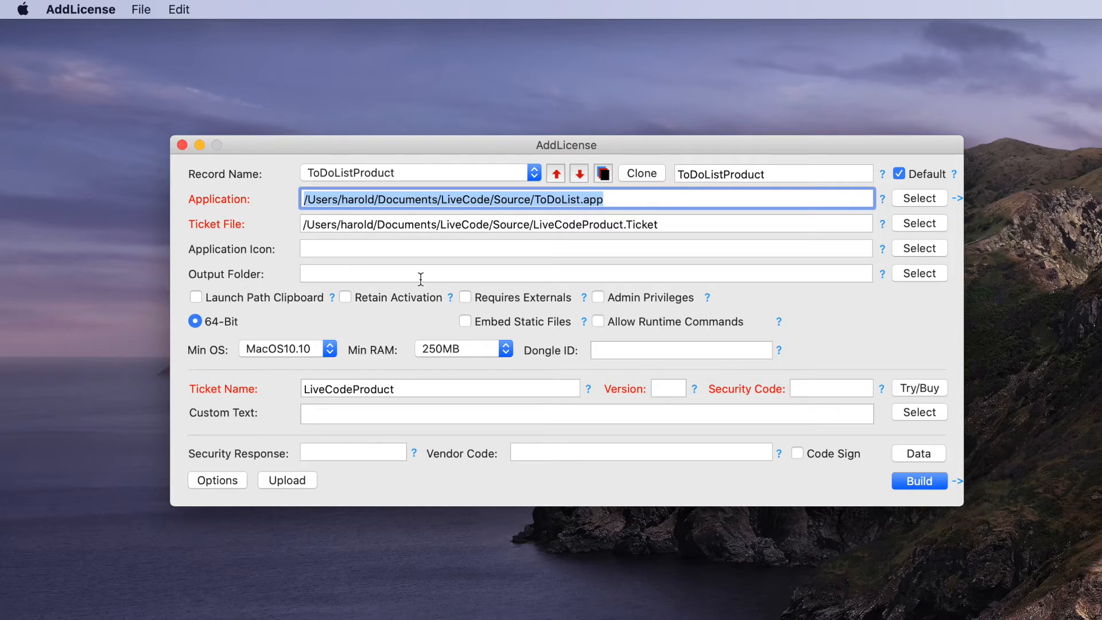
pyautogui.click(935, 272)
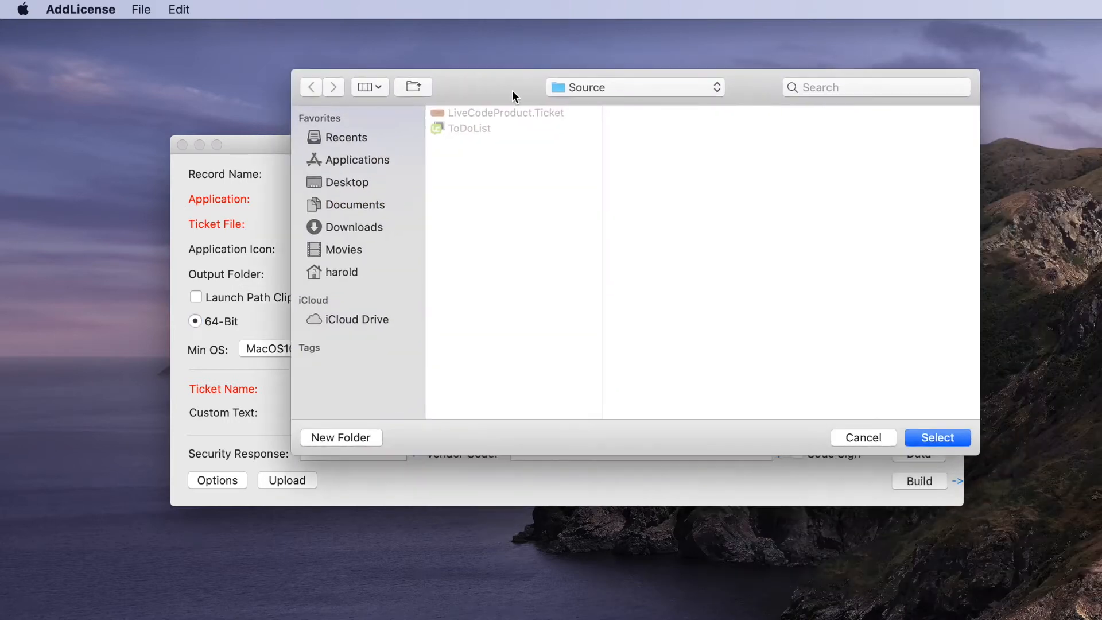
pyautogui.click(583, 86)
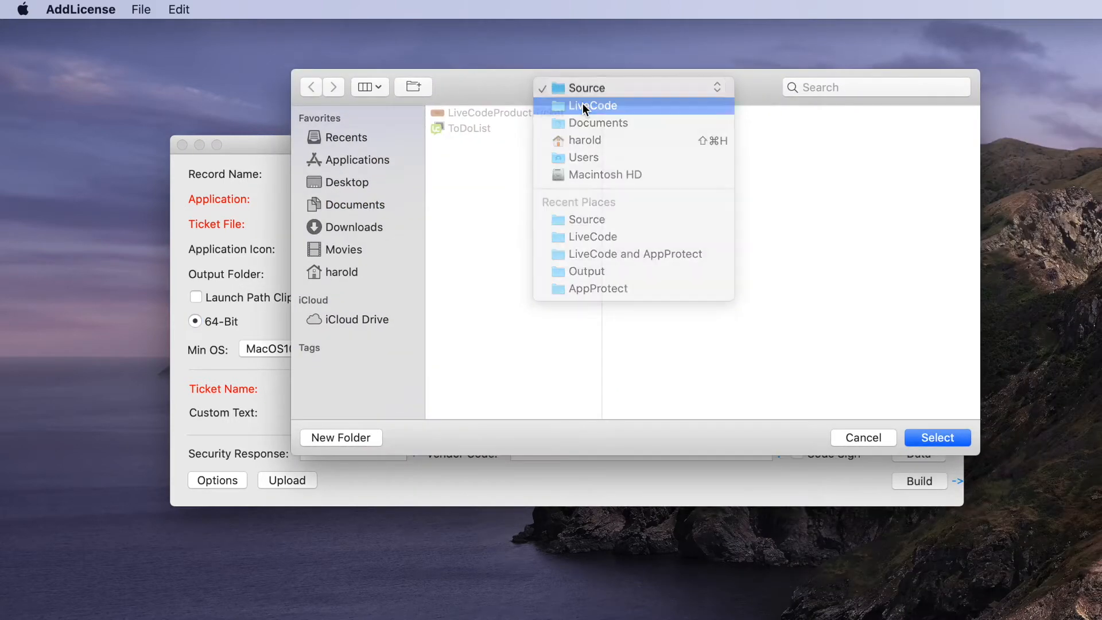
pyautogui.click(582, 105)
pyautogui.click(630, 128)
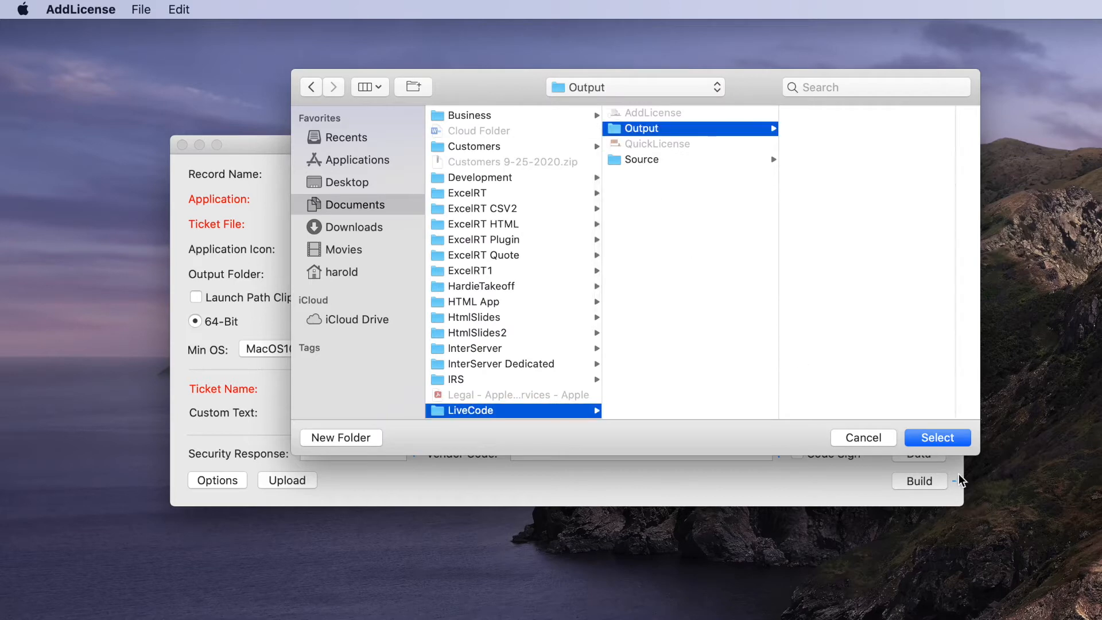
pyautogui.click(948, 433)
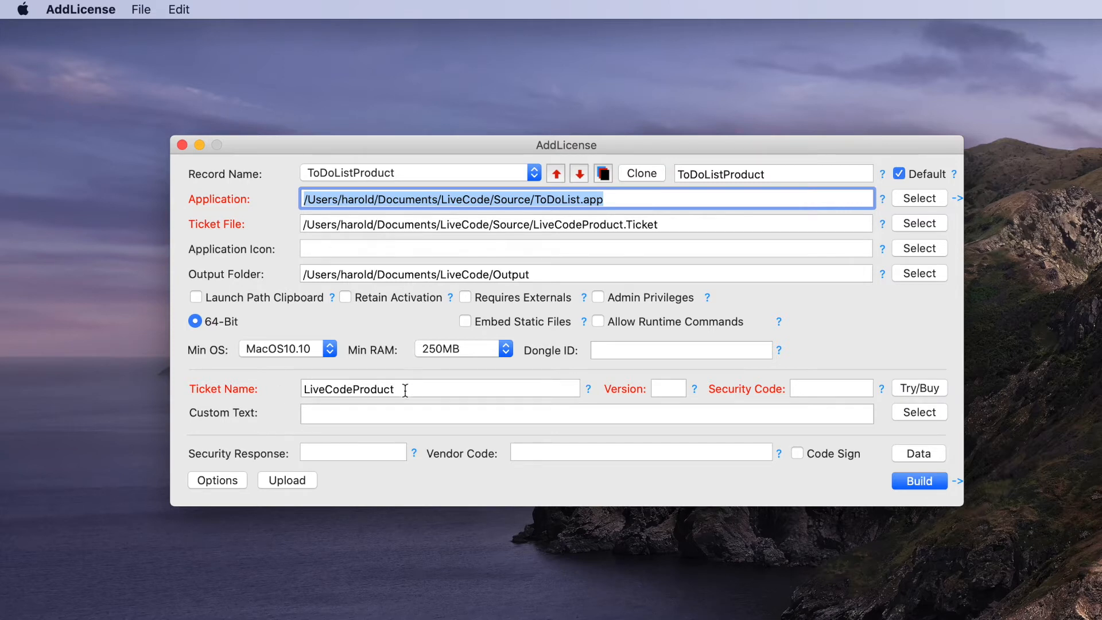
# - Enter version 1.0 and security code 999, then build the protected ToDoList app
pyautogui.click(667, 395)
pyautogui.write('1')
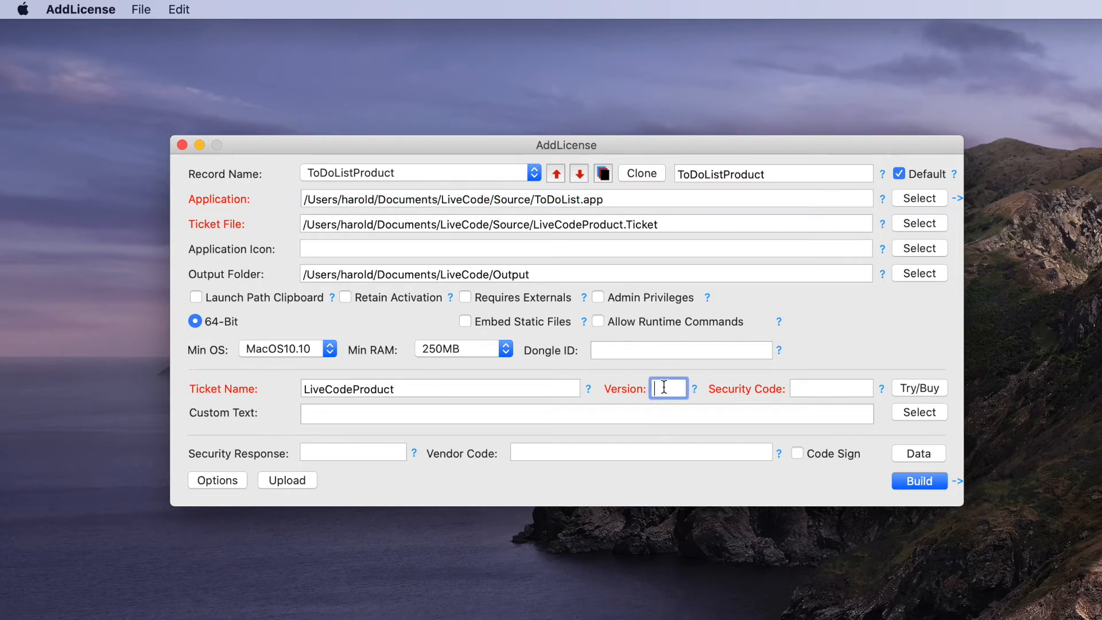
pyautogui.write('.0')
pyautogui.click(827, 390)
pyautogui.write('99')
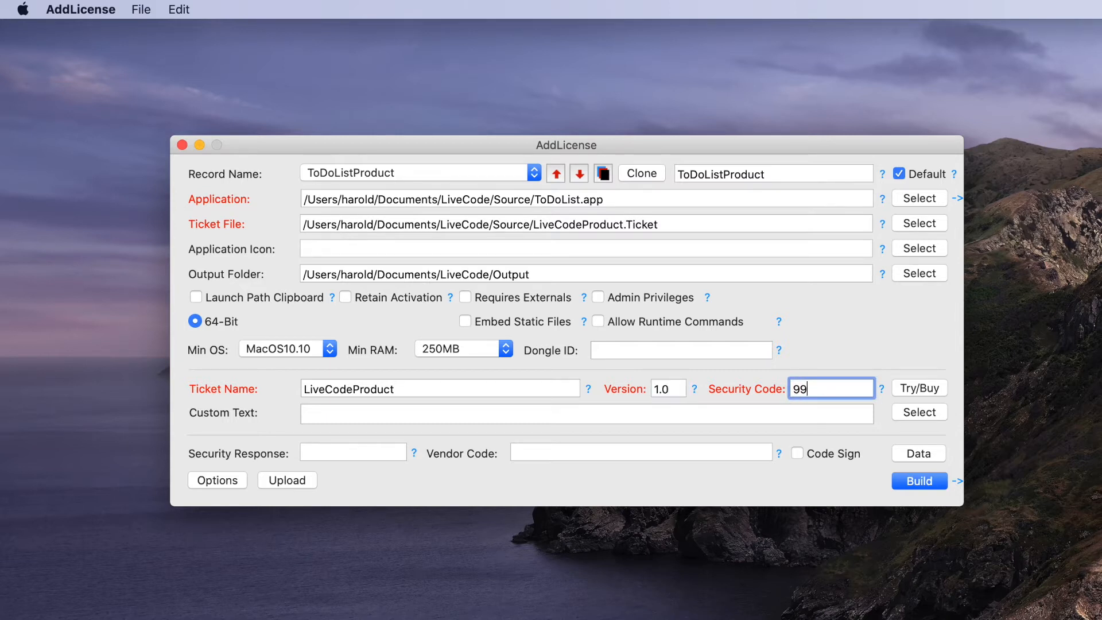
pyautogui.write('9')
pyautogui.click(907, 482)
pyautogui.moveTo(795, 147); pyautogui.dragTo(569, 332)
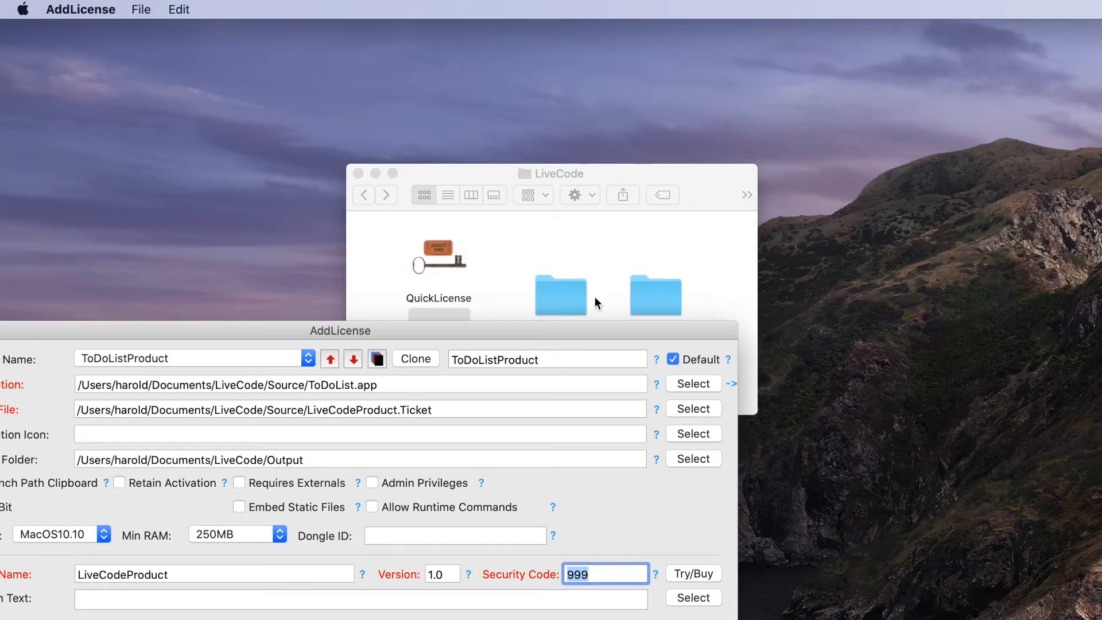
# - Open the Output folder and delete the 'My64bit ' prefix so the app is named ToDoList
pyautogui.click(605, 229)
pyautogui.doubleClick(662, 299)
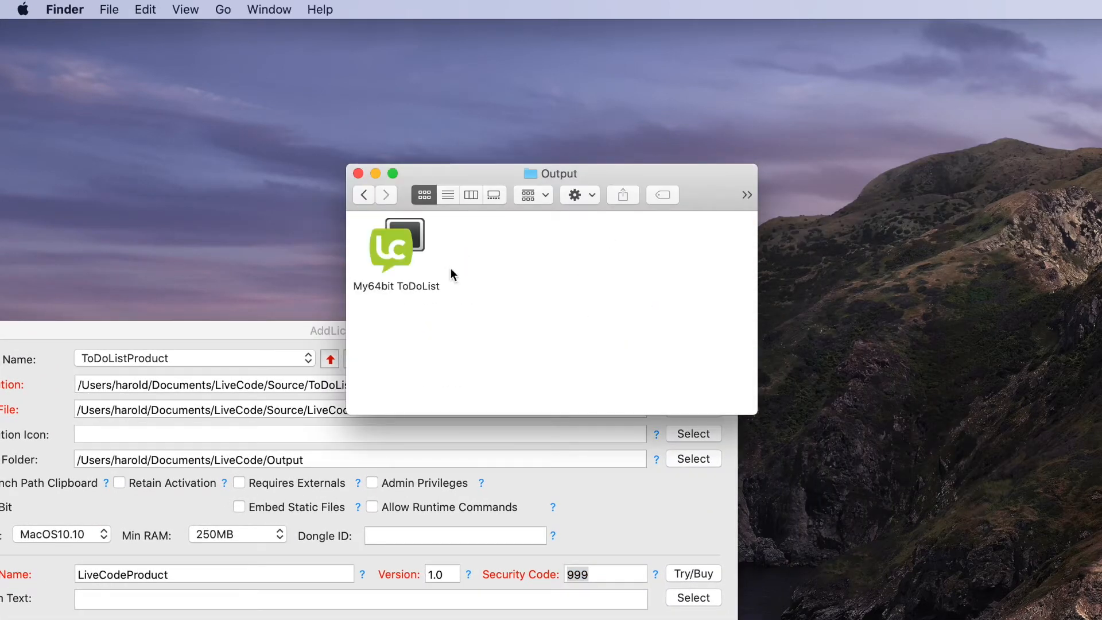
pyautogui.moveTo(395, 246); pyautogui.dragTo(550, 284)
pyautogui.click(549, 325)
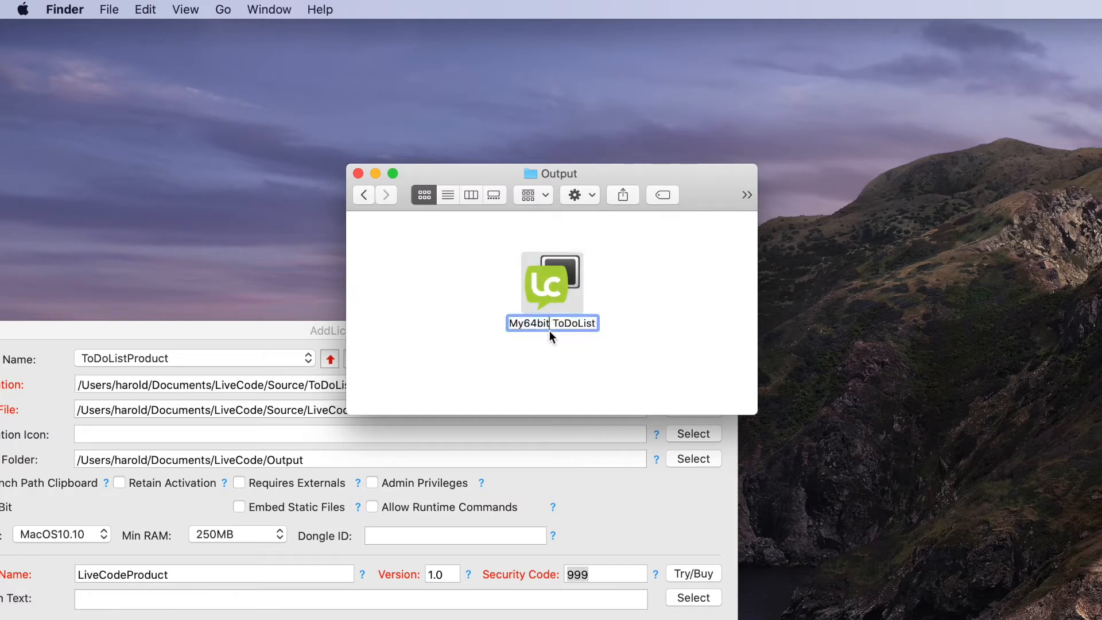
pyautogui.click(555, 323)
pyautogui.moveTo(555, 323); pyautogui.dragTo(488, 319)
pyautogui.press('BackSpace')
pyautogui.click(669, 331)
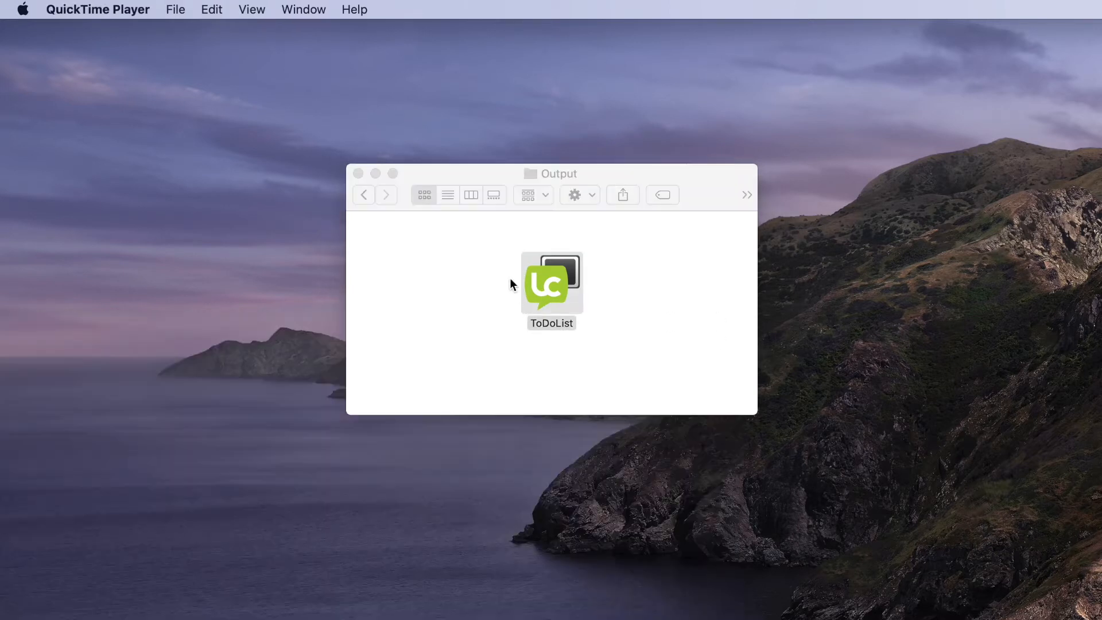
pyautogui.click(480, 174)
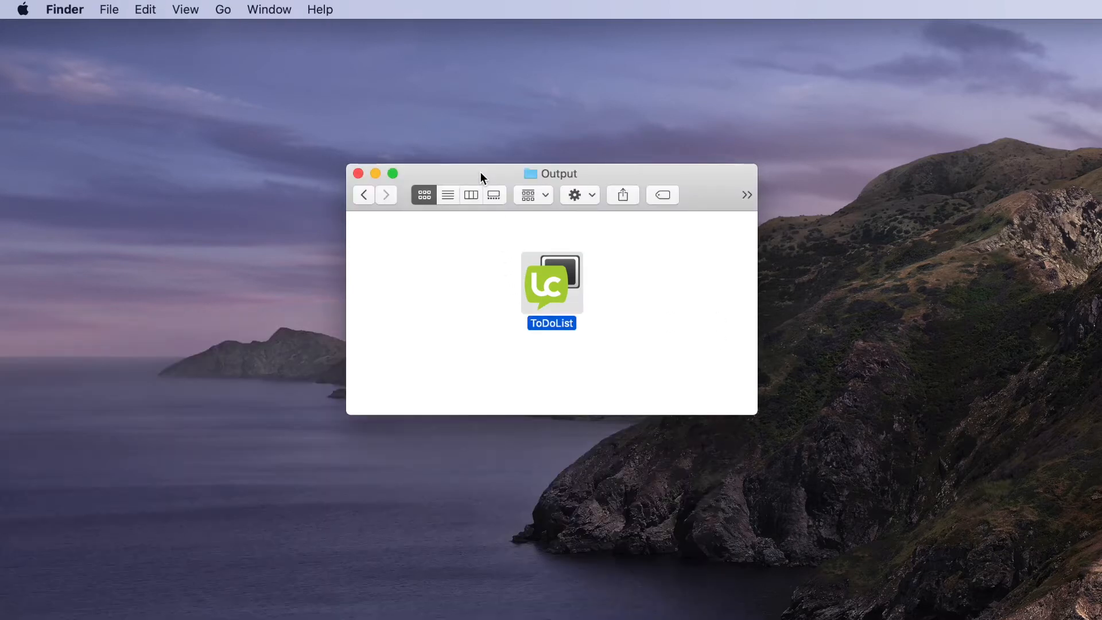
# - Launch the renamed ToDoList and bring its Activation dialog with the request number fully into view
pyautogui.doubleClick(554, 283)
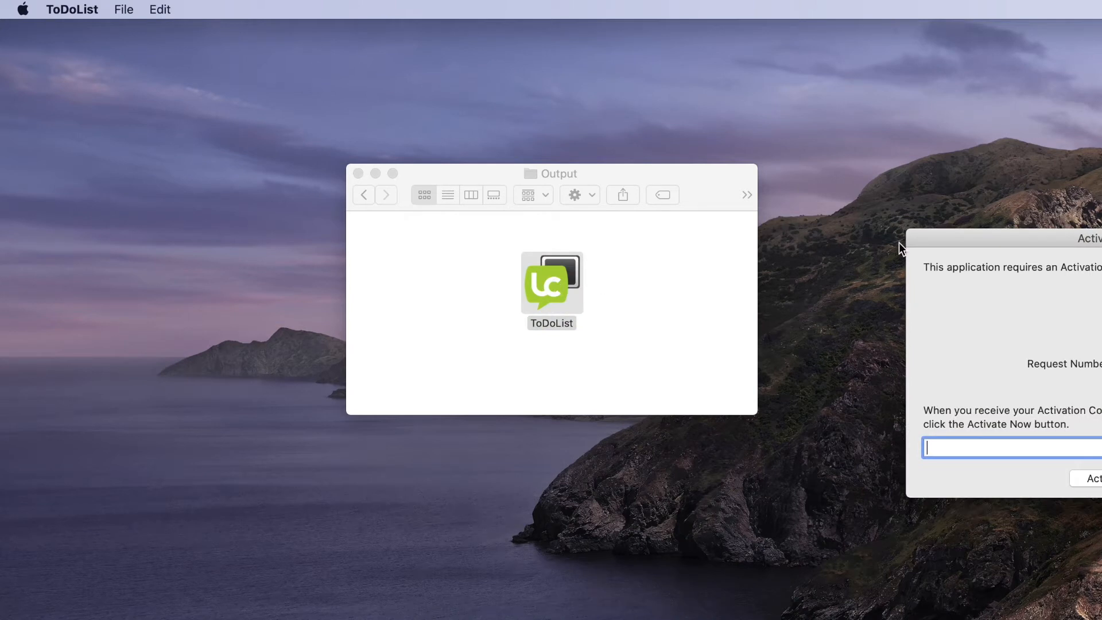
pyautogui.moveTo(979, 239); pyautogui.dragTo(776, 42)
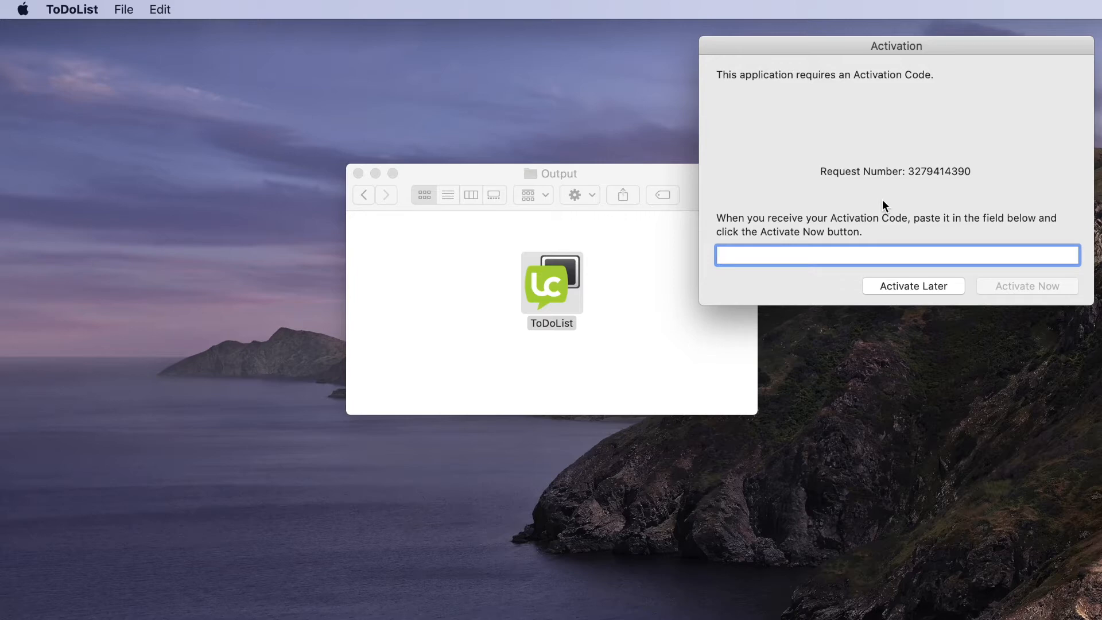
# - Return to the LiveCode folder, launch QuickLicense and open LiveCodeProduct's license settings
pyautogui.click(464, 250)
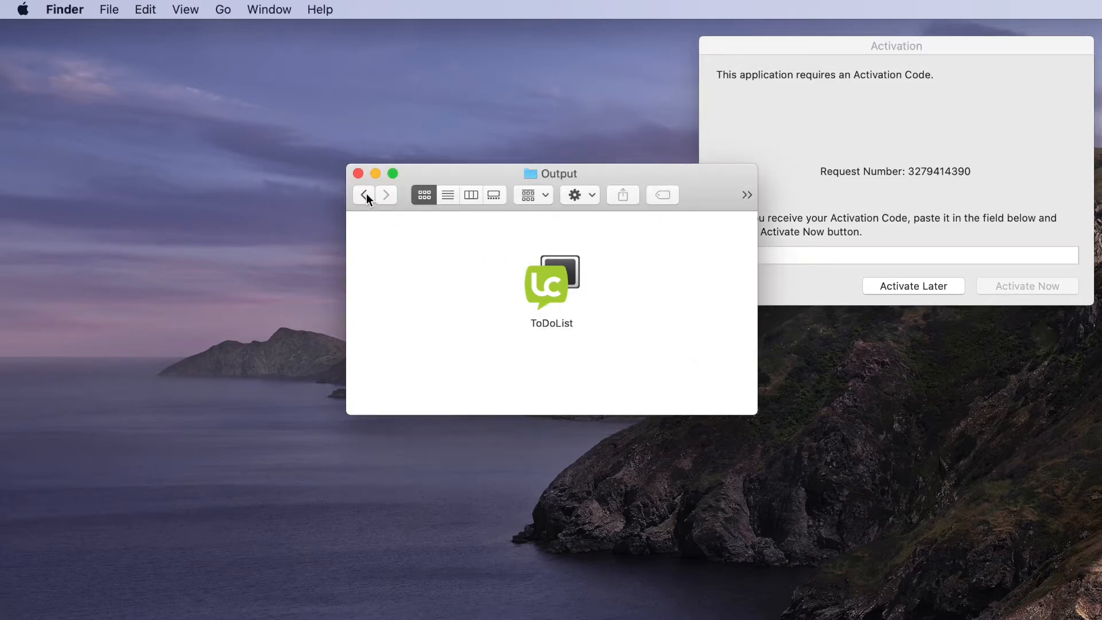
pyautogui.click(365, 195)
pyautogui.doubleClick(445, 251)
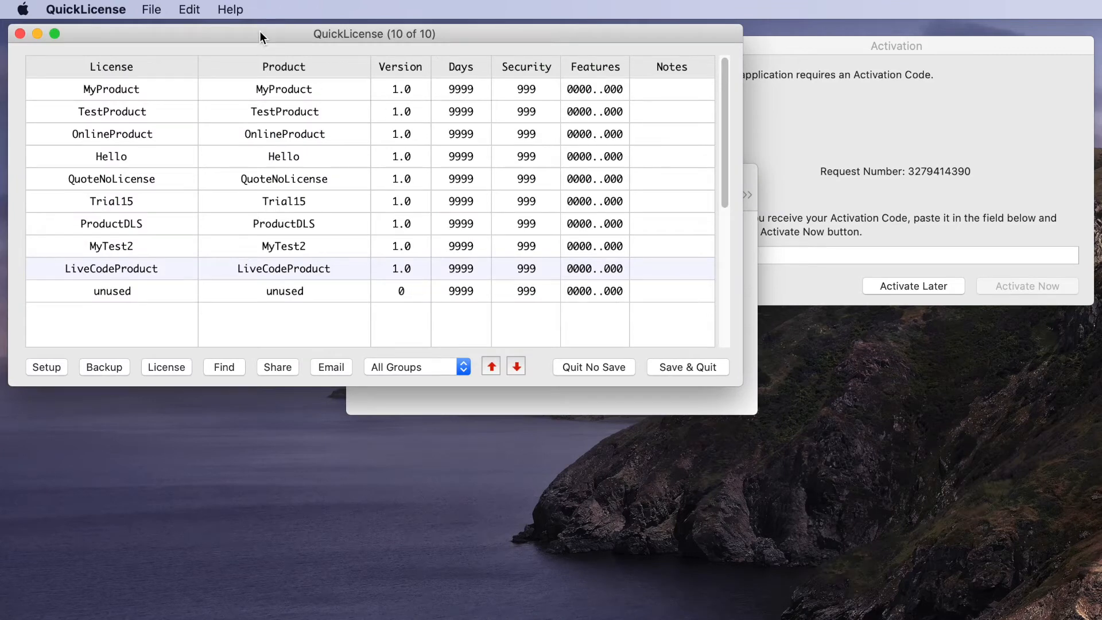
pyautogui.moveTo(259, 32); pyautogui.dragTo(255, 33)
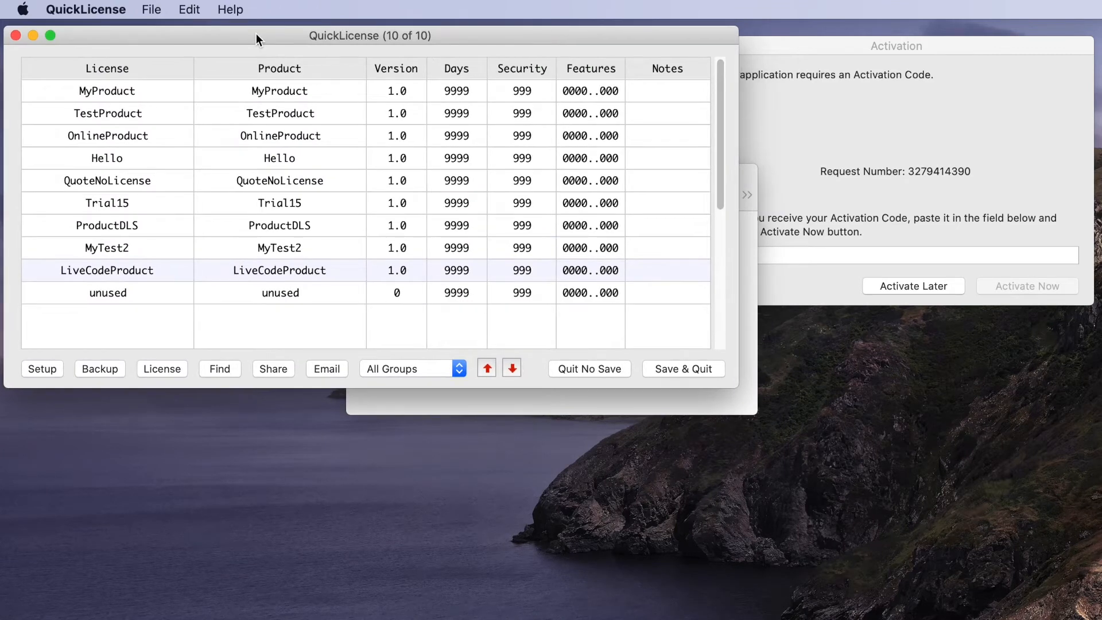
pyautogui.doubleClick(94, 267)
pyautogui.moveTo(268, 115); pyautogui.dragTo(171, 50)
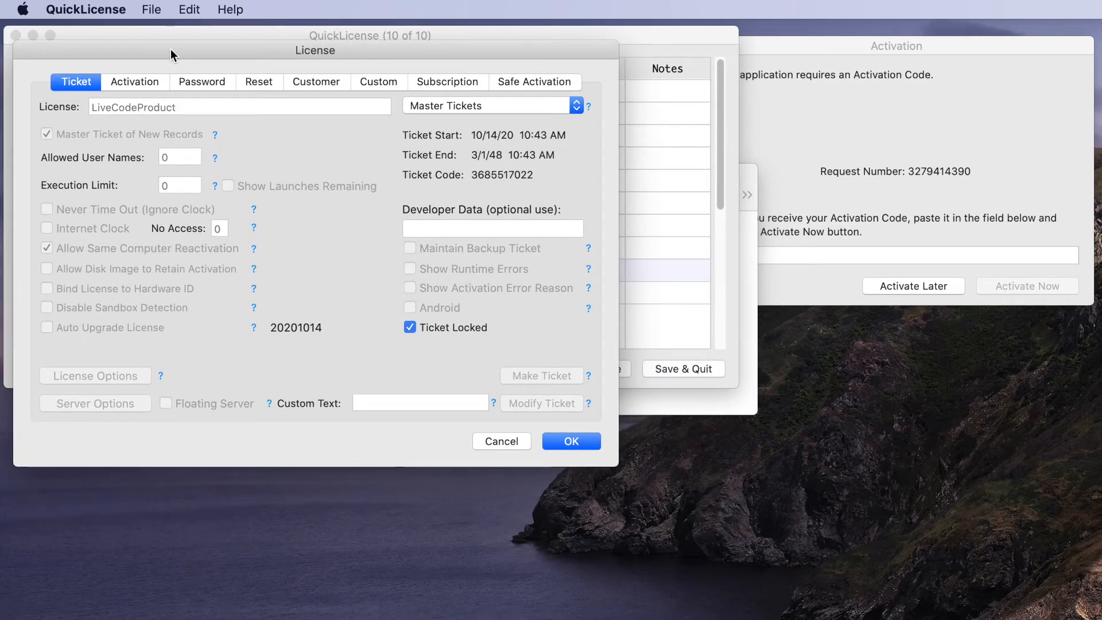
# - Paste ToDoList's request number into the Activation tab's Request # and generate the code
pyautogui.click(140, 82)
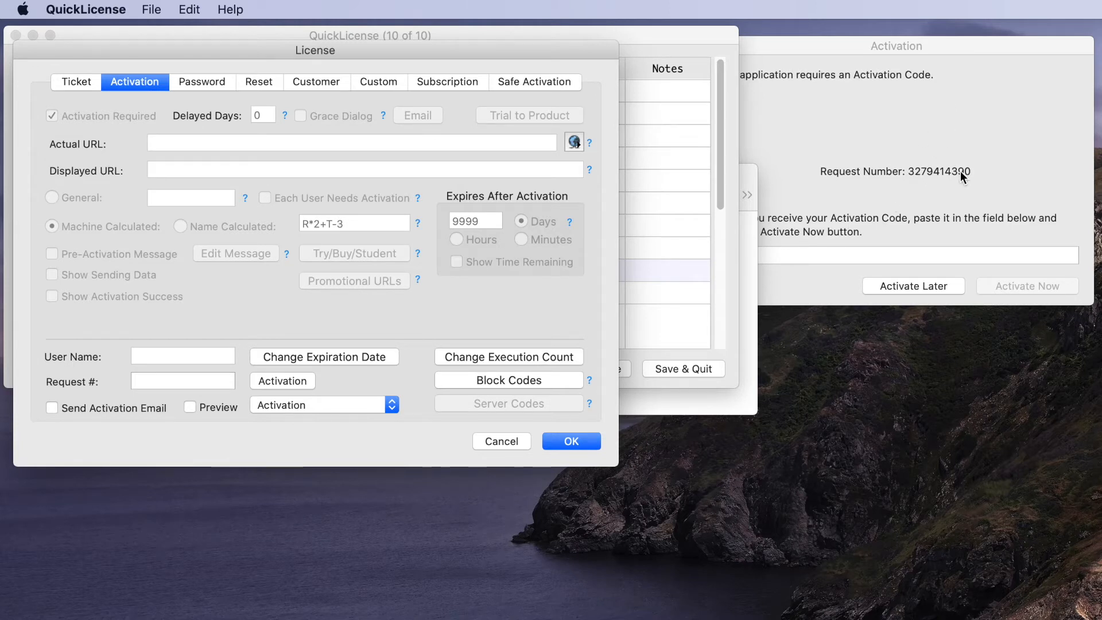
pyautogui.click(145, 381)
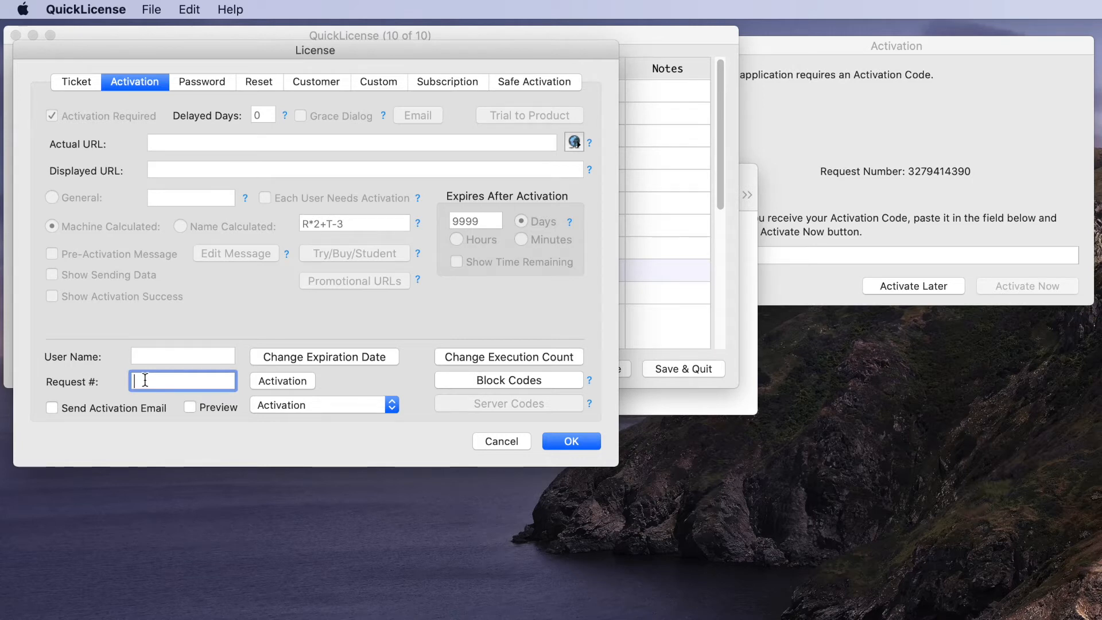
pyautogui.press('super+v')
pyautogui.click(269, 382)
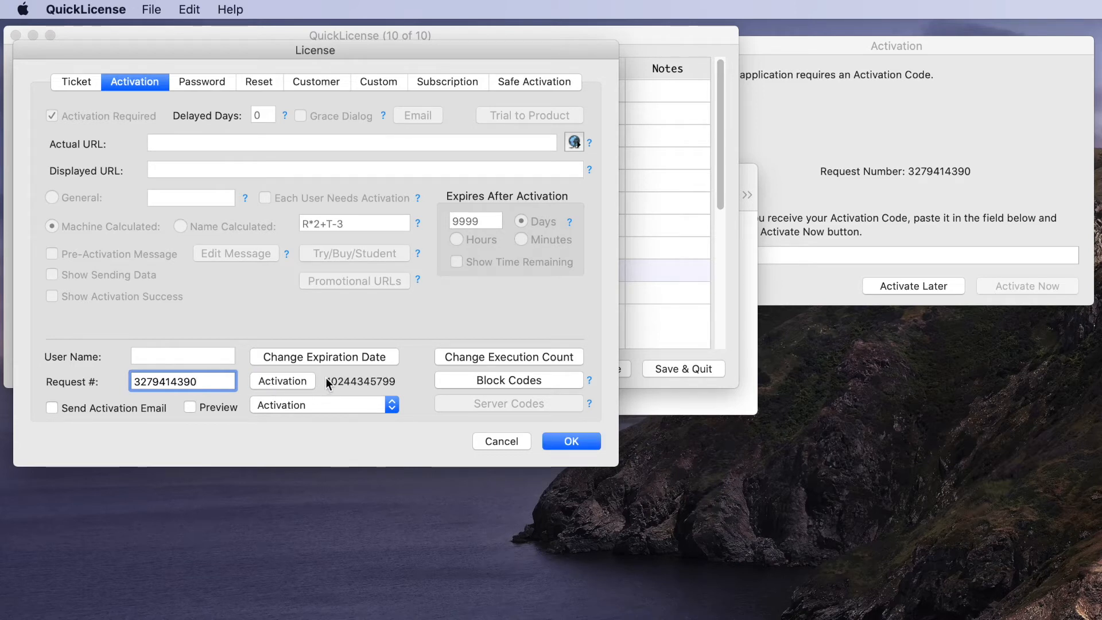
pyautogui.click(800, 280)
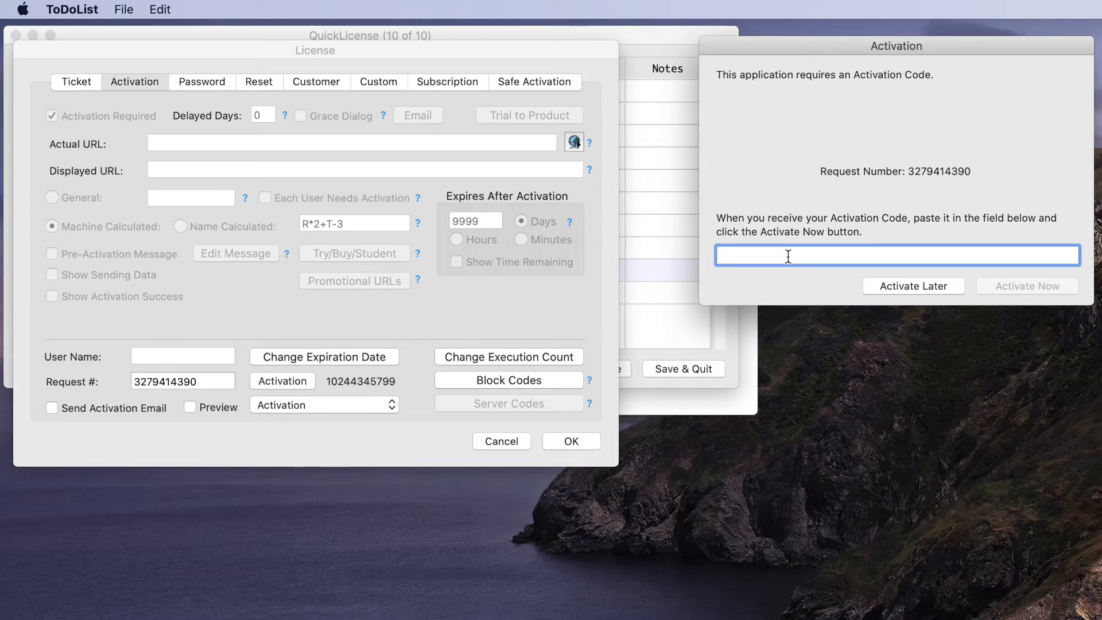
# - Activate ToDoList with the pasted code, close it, then cancel and Save & Quit QuickLicense
pyautogui.press('super+v')
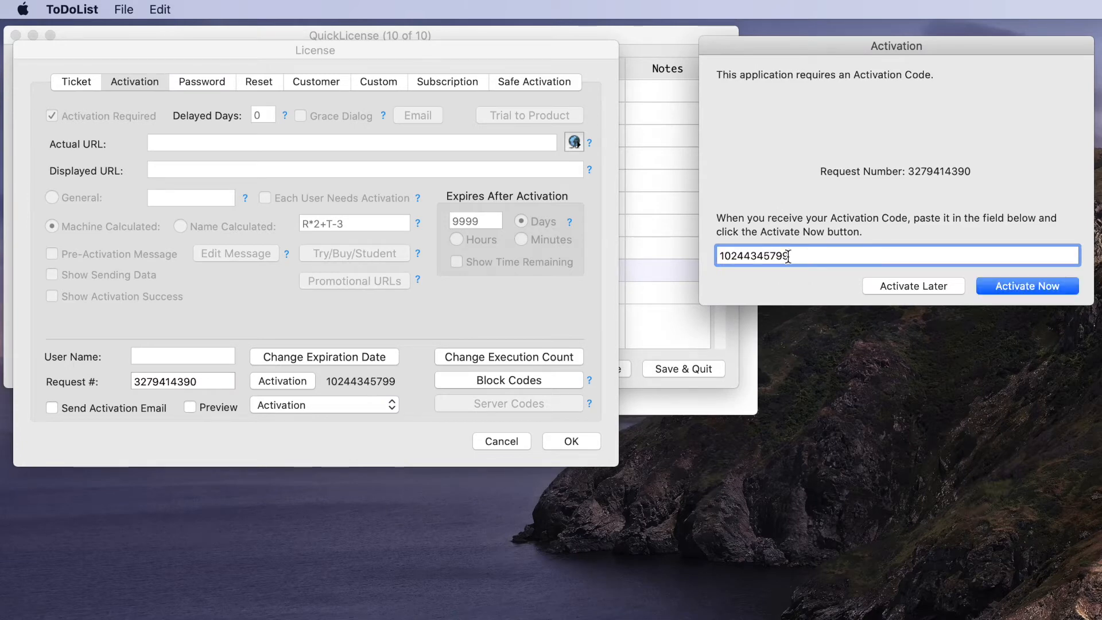
pyautogui.click(1033, 287)
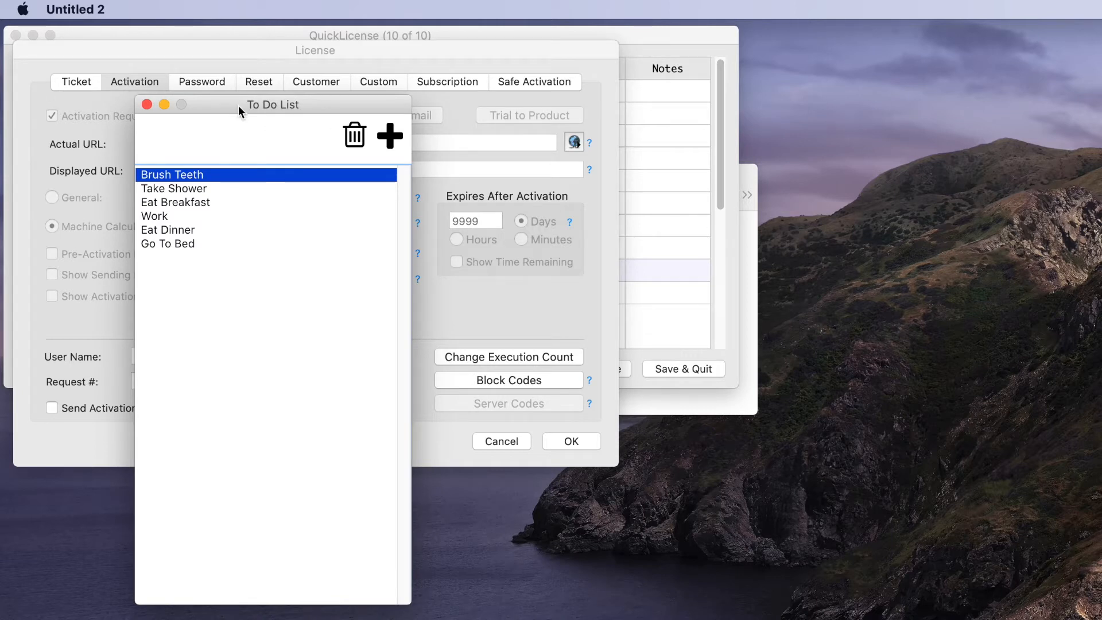
pyautogui.click(147, 104)
pyautogui.click(505, 442)
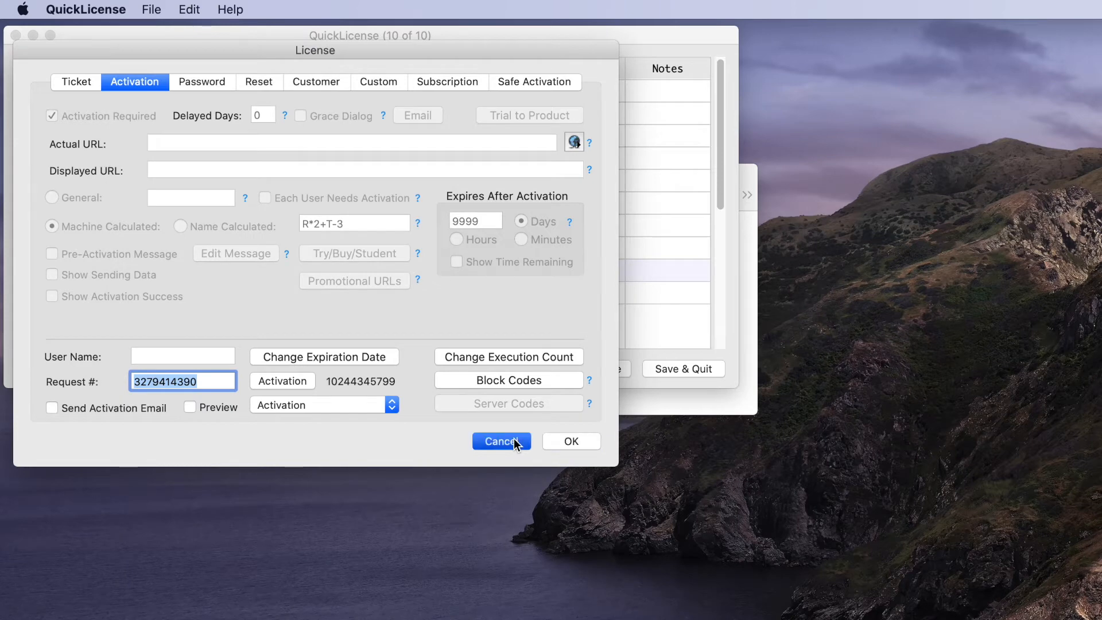
pyautogui.click(677, 369)
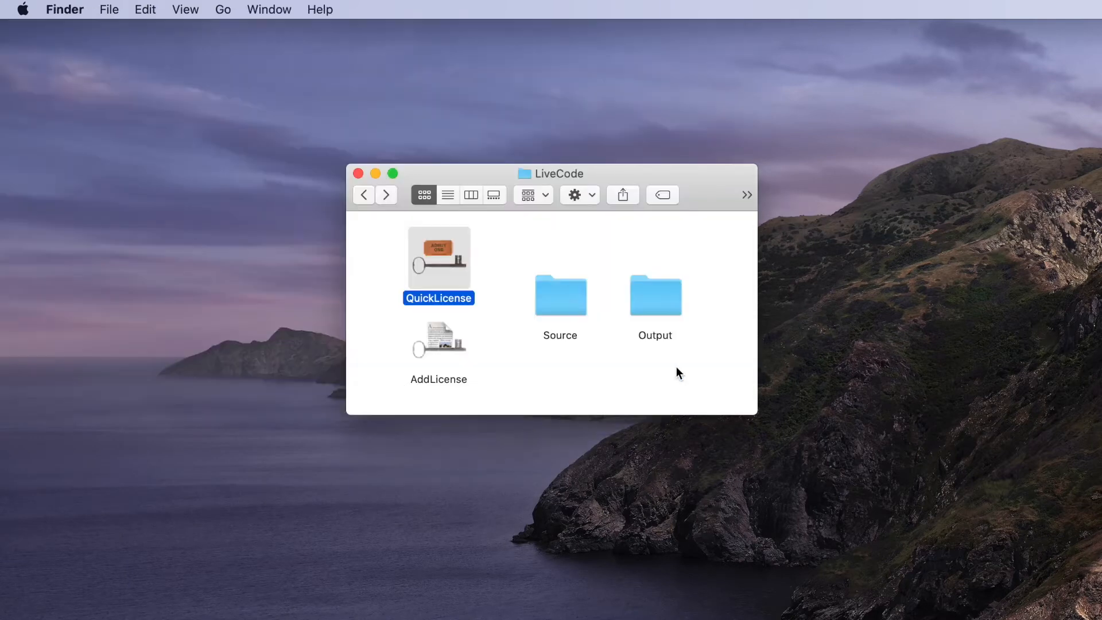
# - Relaunch ToDoList from Output to confirm no activation prompt, close it, and reopen QuickLicense
pyautogui.click(595, 381)
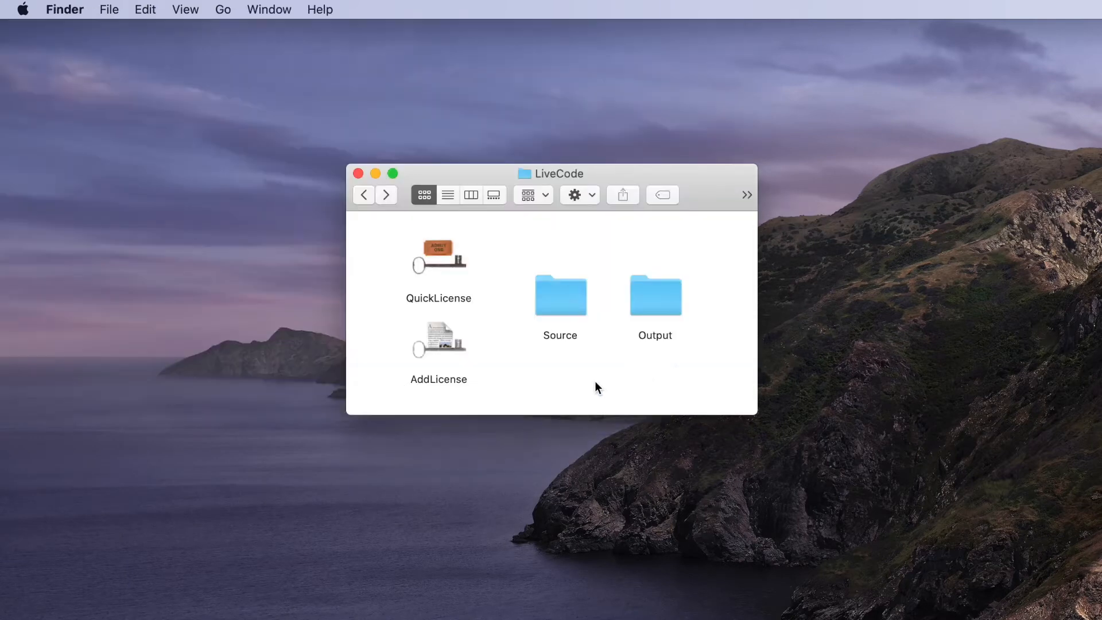
pyautogui.doubleClick(652, 304)
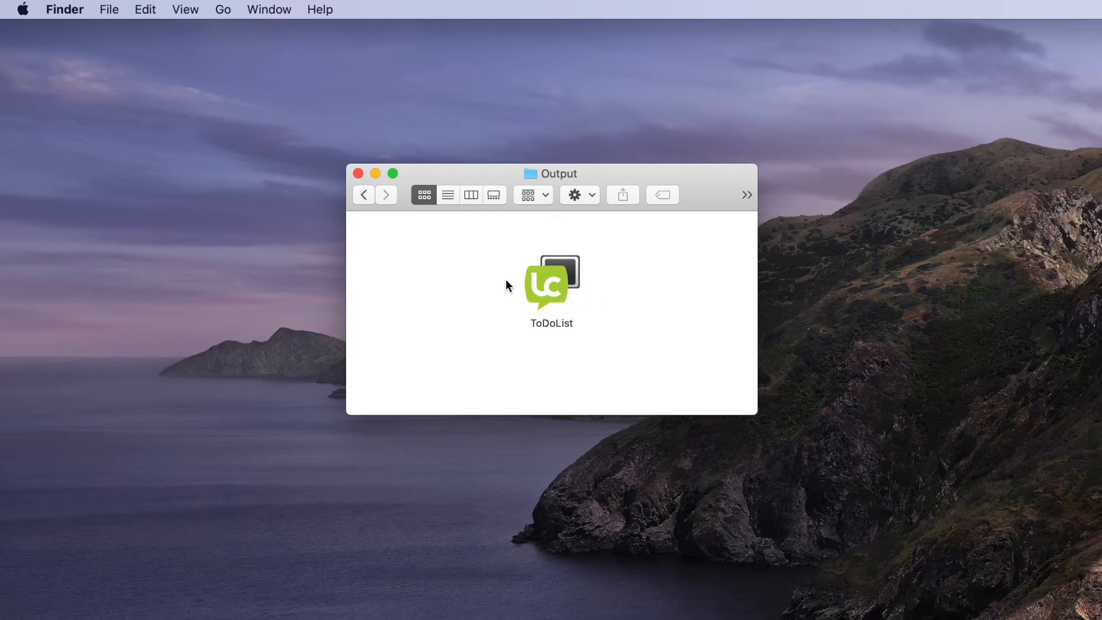
pyautogui.doubleClick(545, 278)
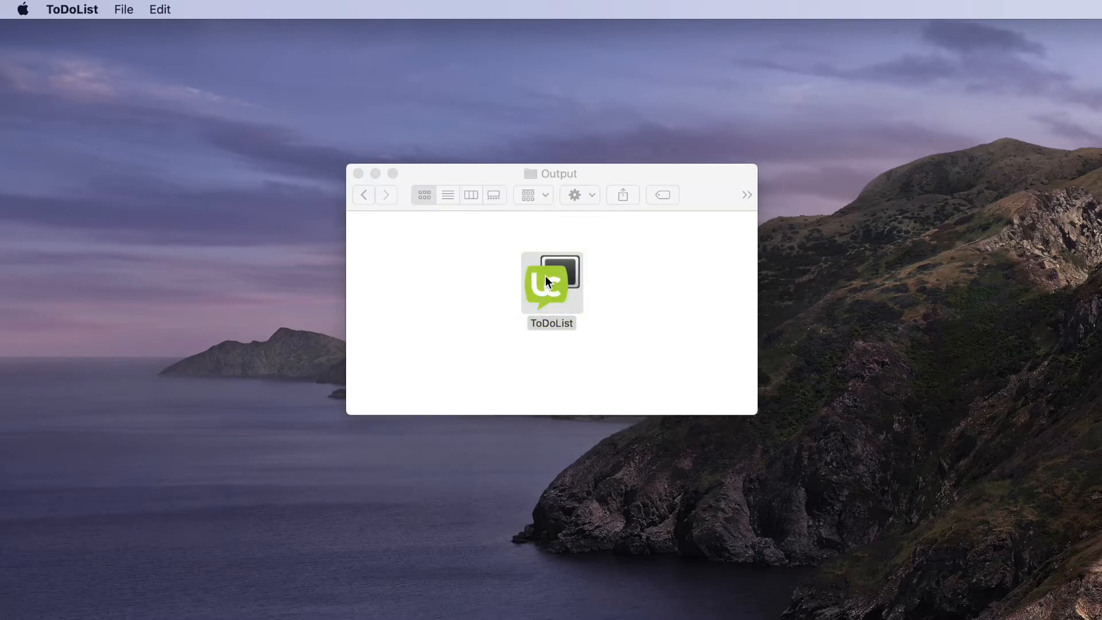
pyautogui.click(147, 104)
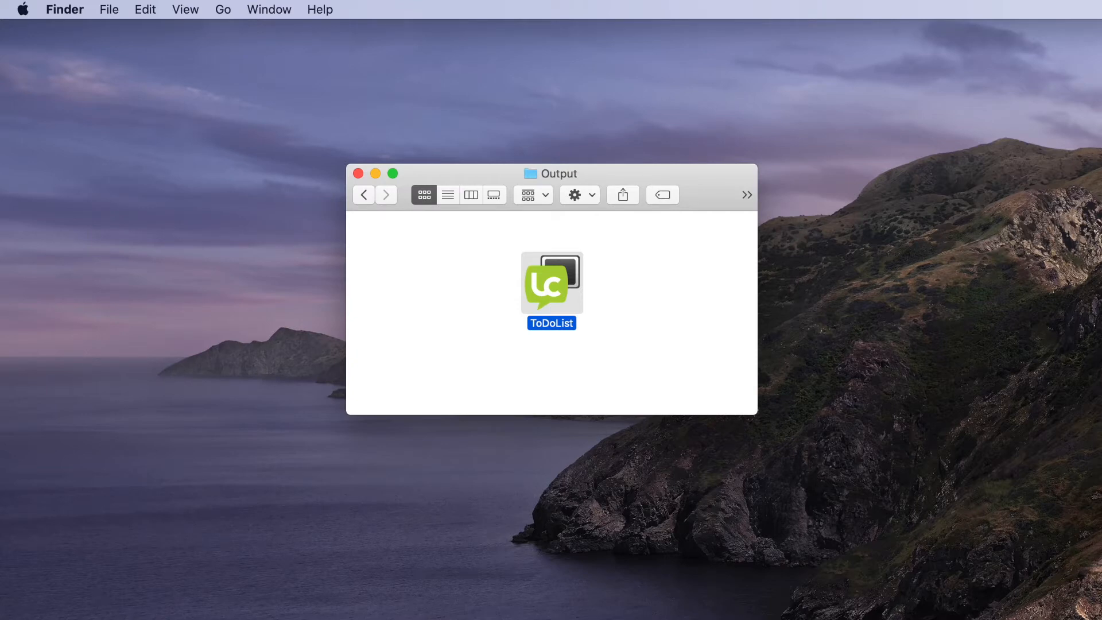
pyautogui.press('super+bracketleft')
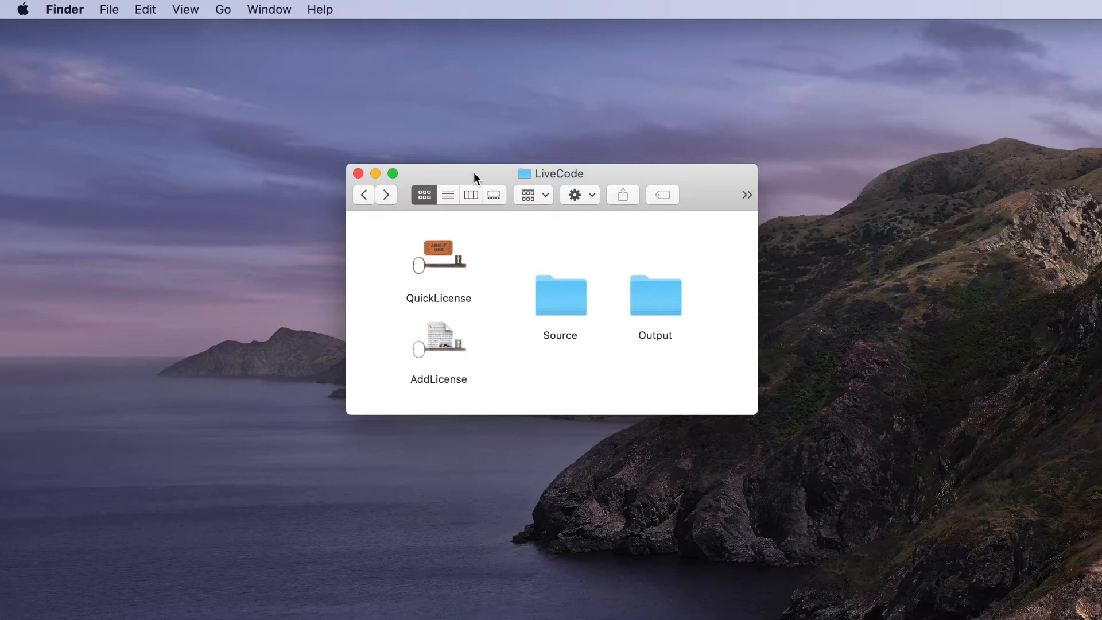
pyautogui.doubleClick(441, 247)
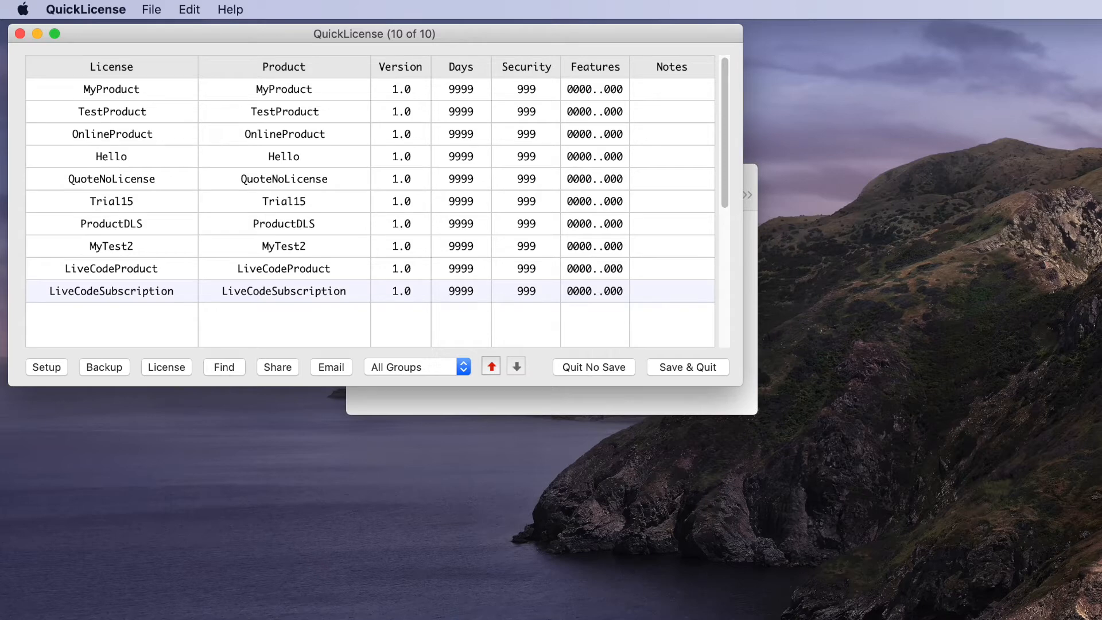
# - Drag the safeactivation.com Vendor Account home page, with its products and serial number groups, over QuickLicense
pyautogui.moveTo(1033, 619); pyautogui.dragTo(466, 25)
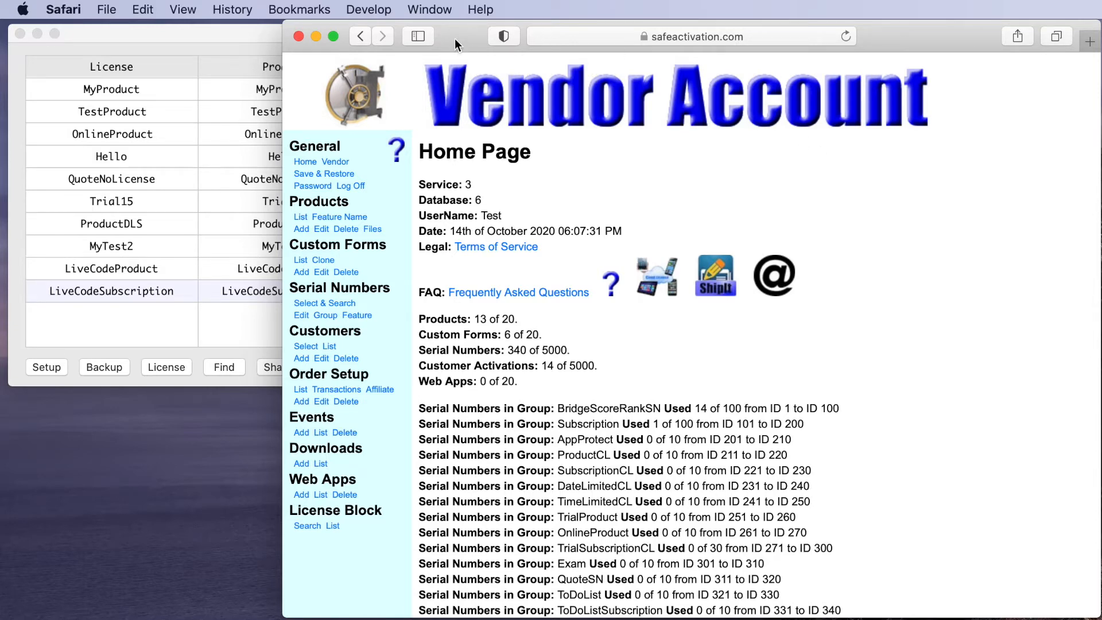
# - Slide the Safari window to the lower right so QuickLicense's table of 10 licenses shows
pyautogui.moveTo(456, 40); pyautogui.dragTo(1101, 447)
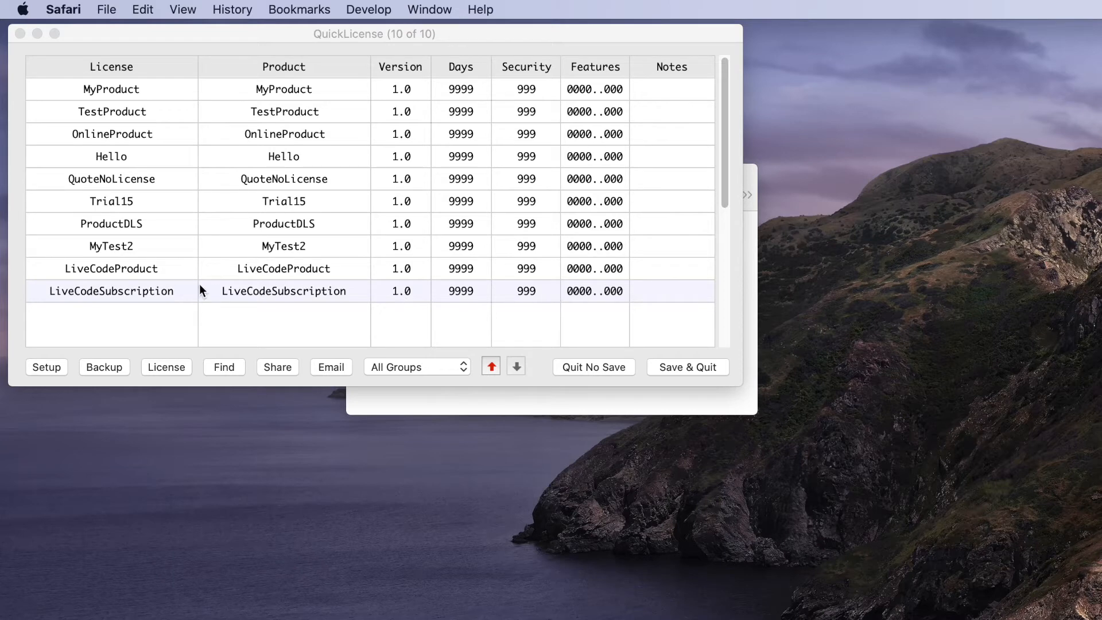
# - Open the LiveCodeSubscription license and confirm it uses the Master Tickets group
pyautogui.doubleClick(131, 291)
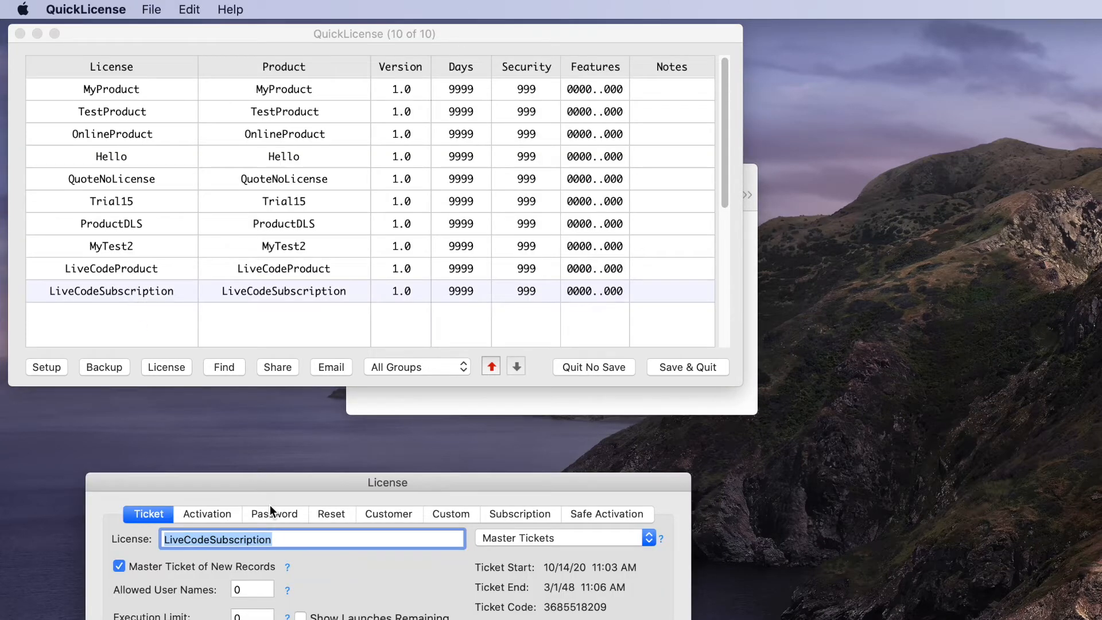
pyautogui.moveTo(272, 481); pyautogui.dragTo(218, 52)
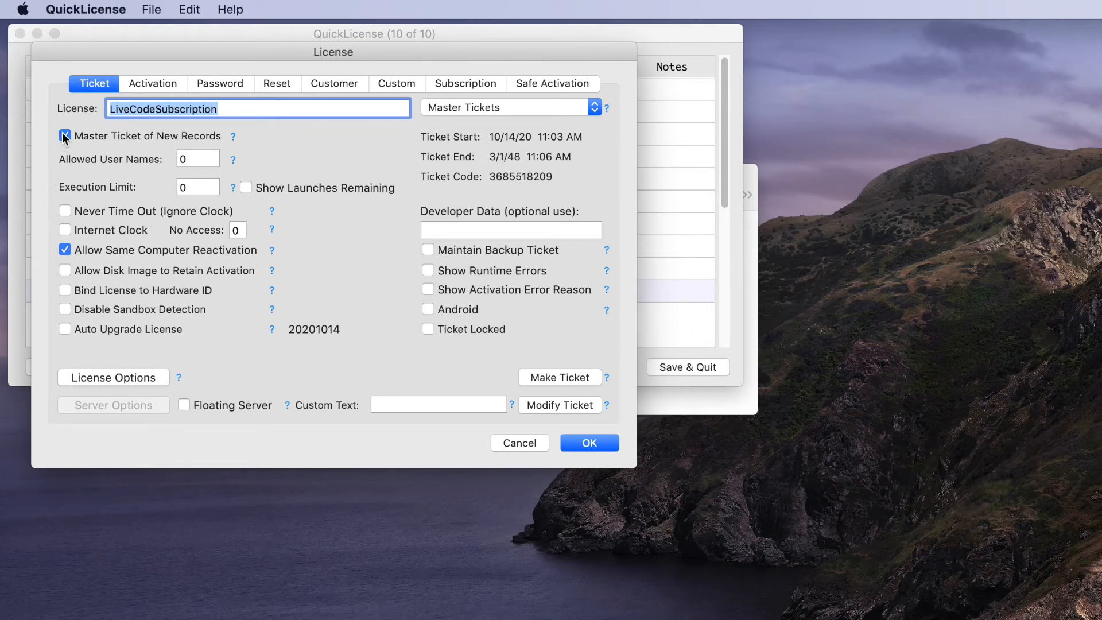
pyautogui.click(456, 108)
pyautogui.click(457, 107)
# - Review Activation and Subscription settings, turn on Request Dependent codes, and reach Safe Activation
pyautogui.click(148, 81)
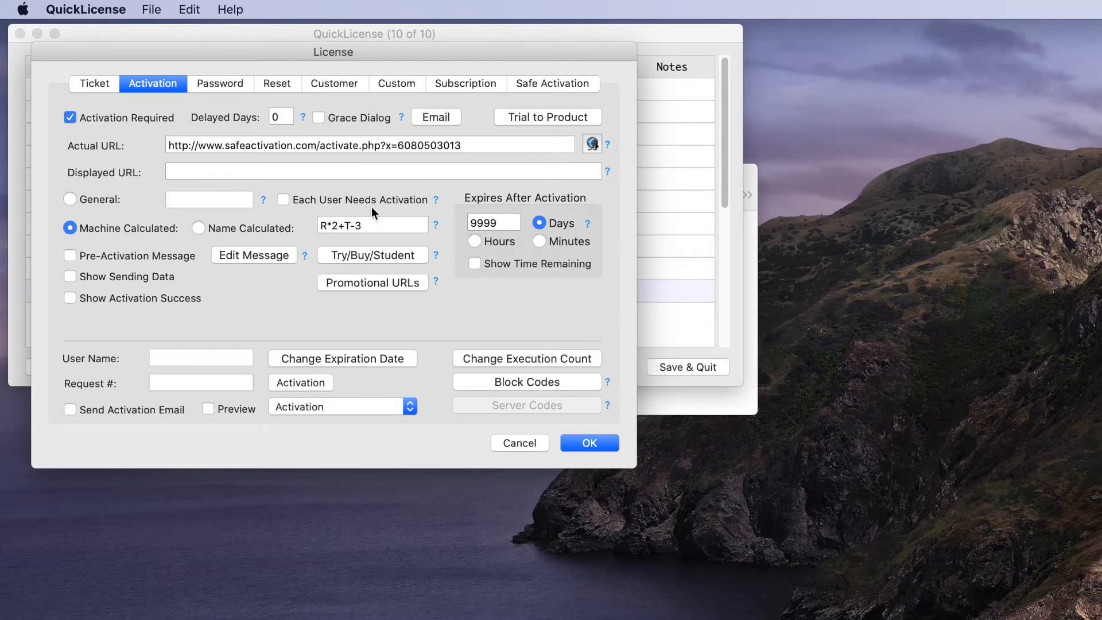
pyautogui.click(446, 85)
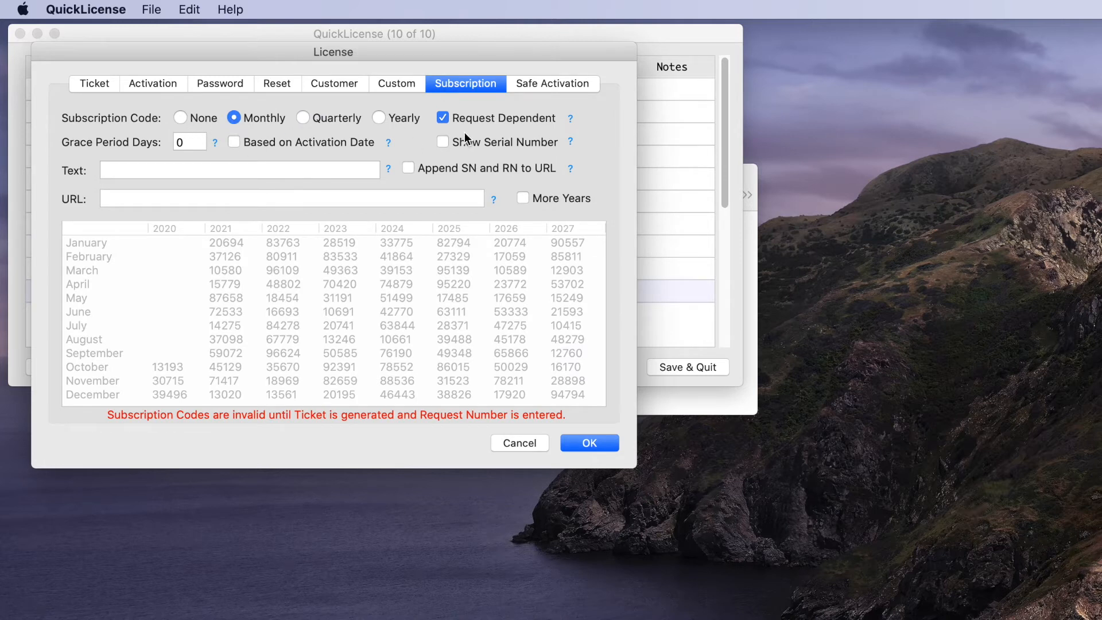
pyautogui.click(442, 118)
pyautogui.click(549, 85)
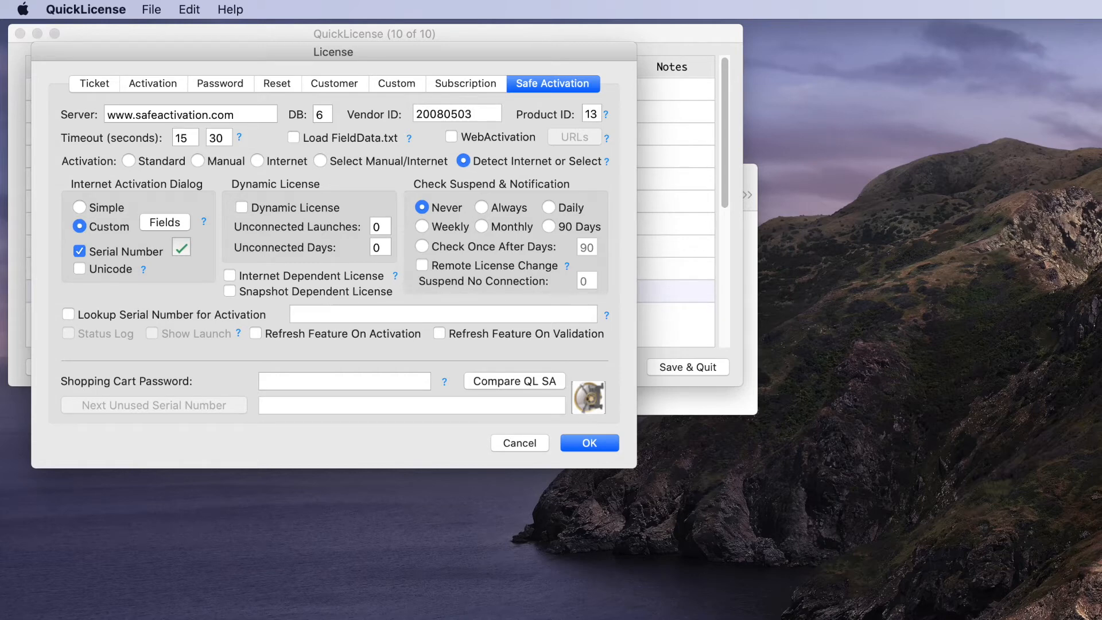
# - Drag the safeactivation.com Vendor Account page in from the right beside the License dialog
pyautogui.moveTo(1101, 407); pyautogui.dragTo(453, 31)
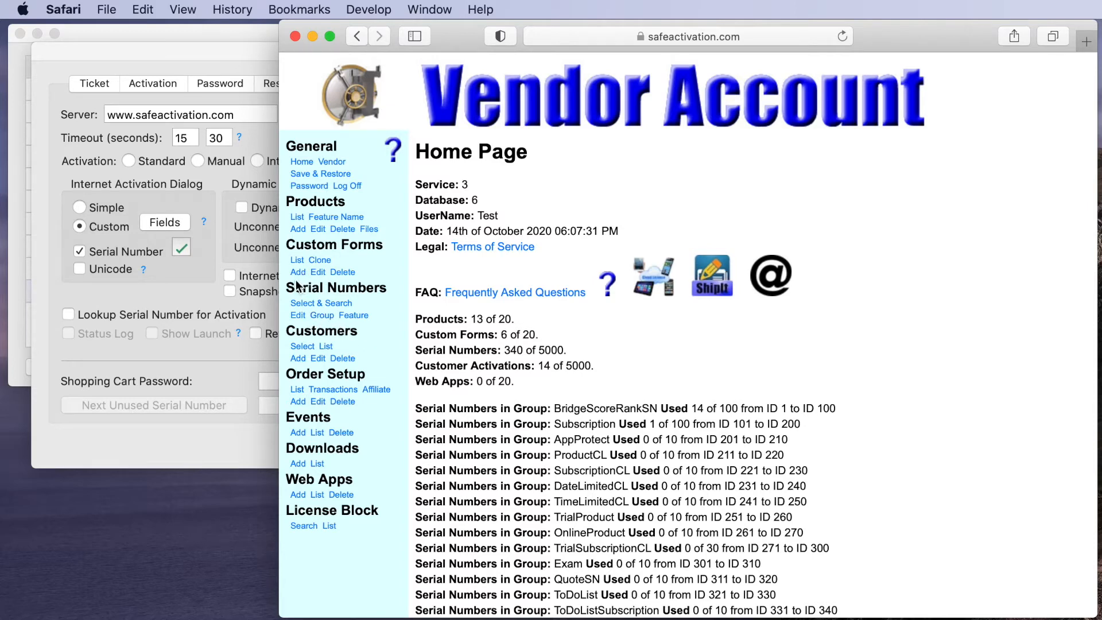
pyautogui.click(320, 316)
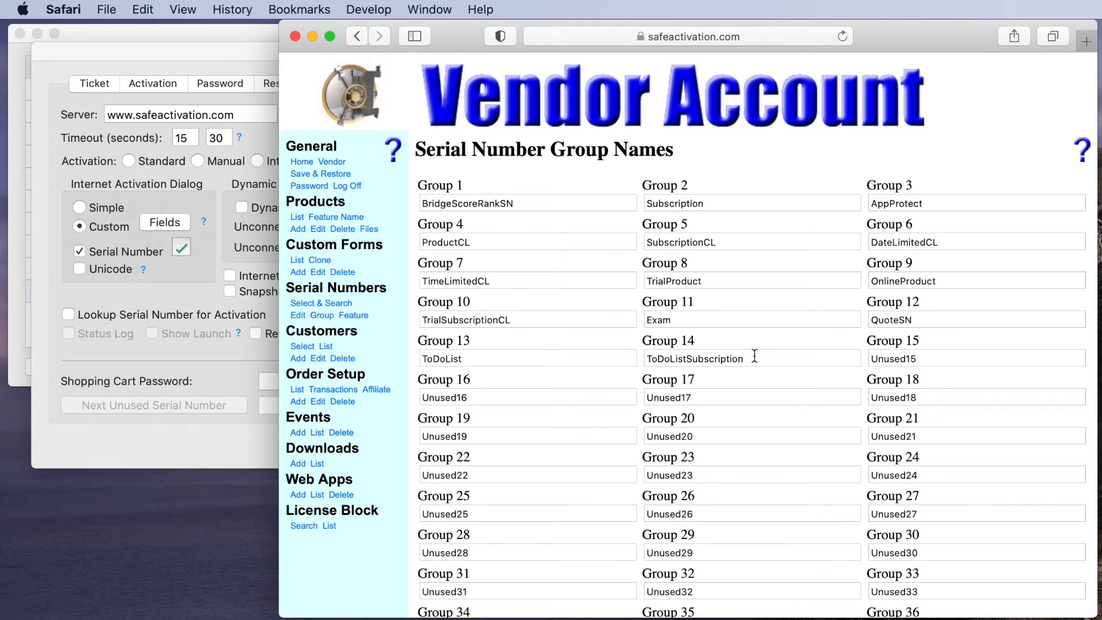
pyautogui.scroll(-20, 611, 464)
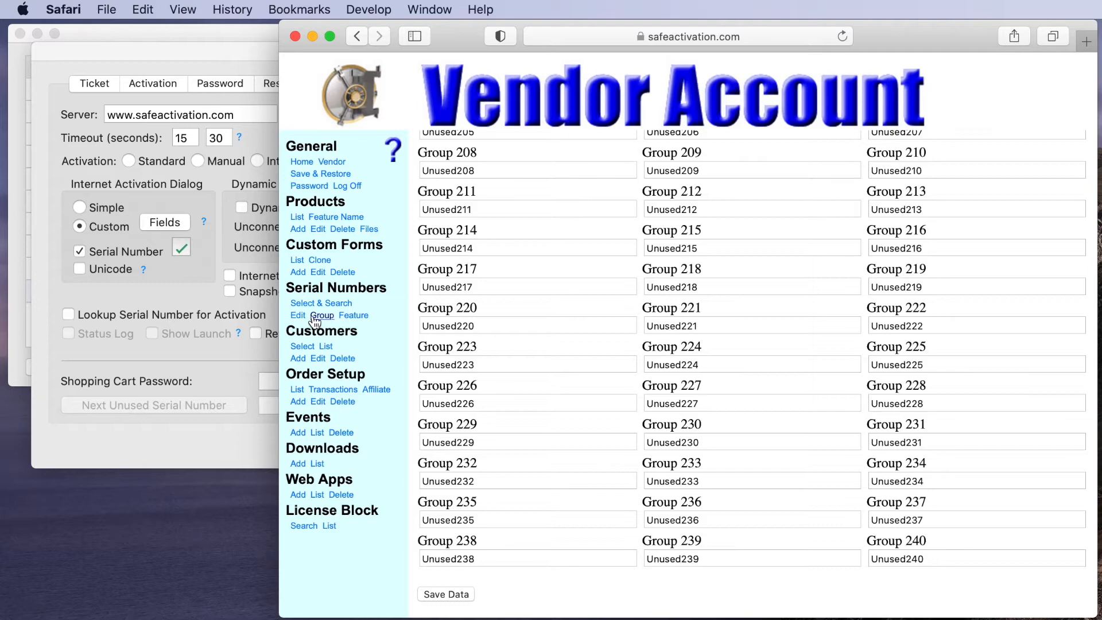
pyautogui.click(297, 315)
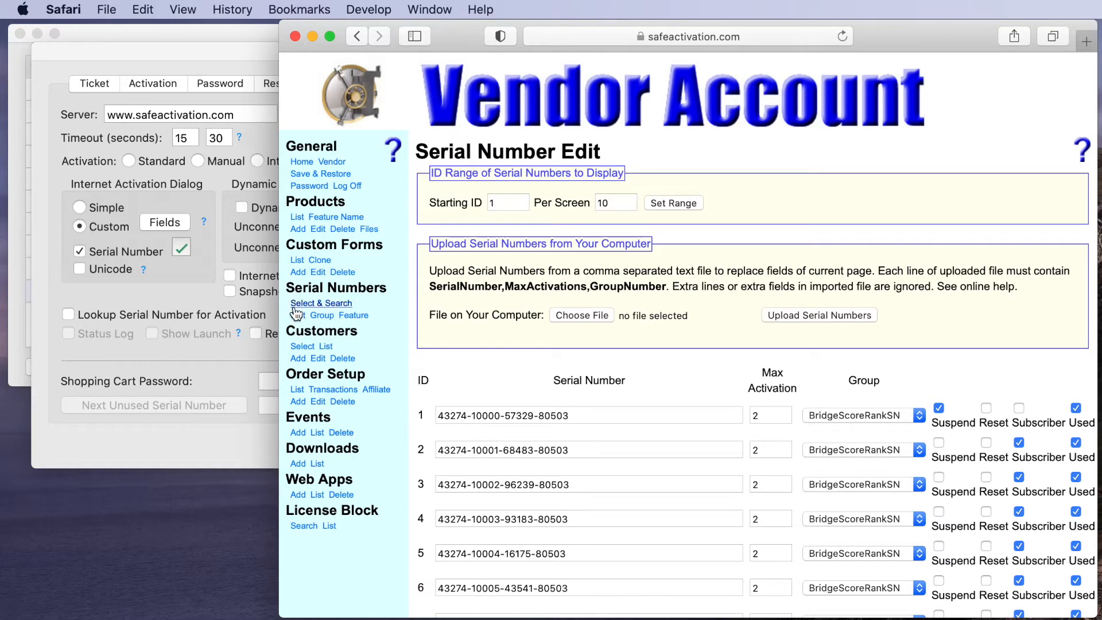
pyautogui.click(299, 162)
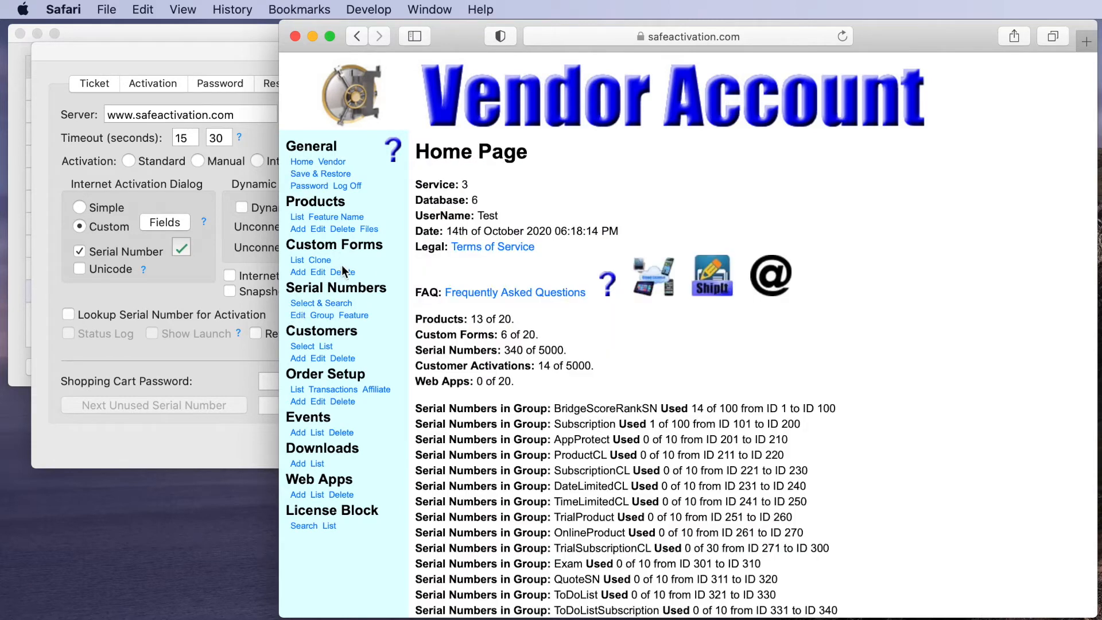
pyautogui.scroll(-2, 595, 468)
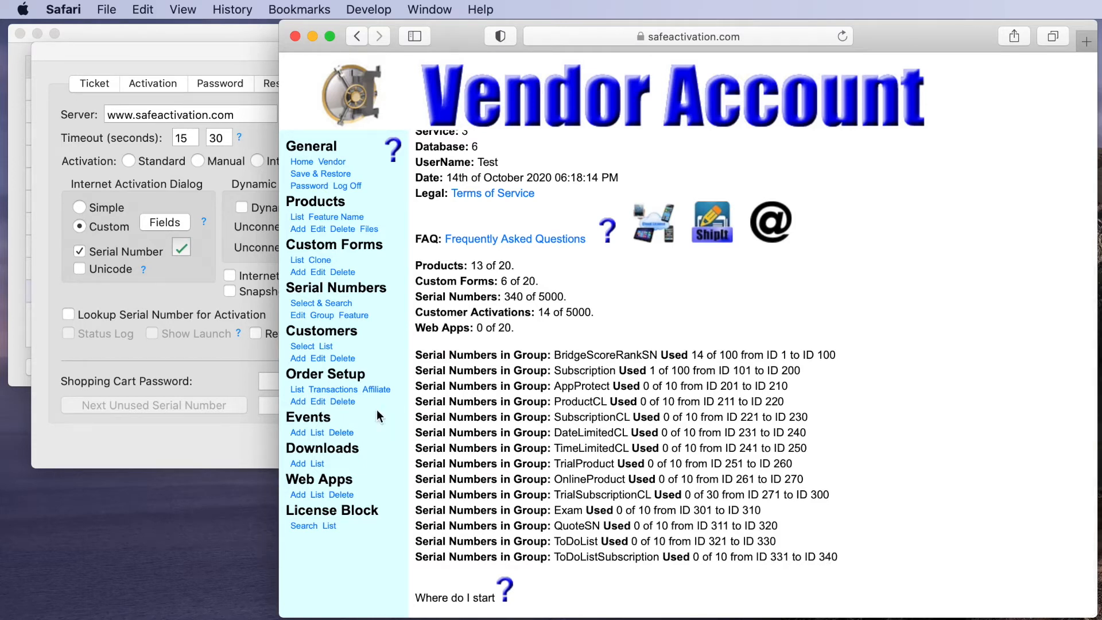
# - List the serial numbers for editing starting at ID 331
pyautogui.click(297, 316)
pyautogui.doubleClick(500, 204)
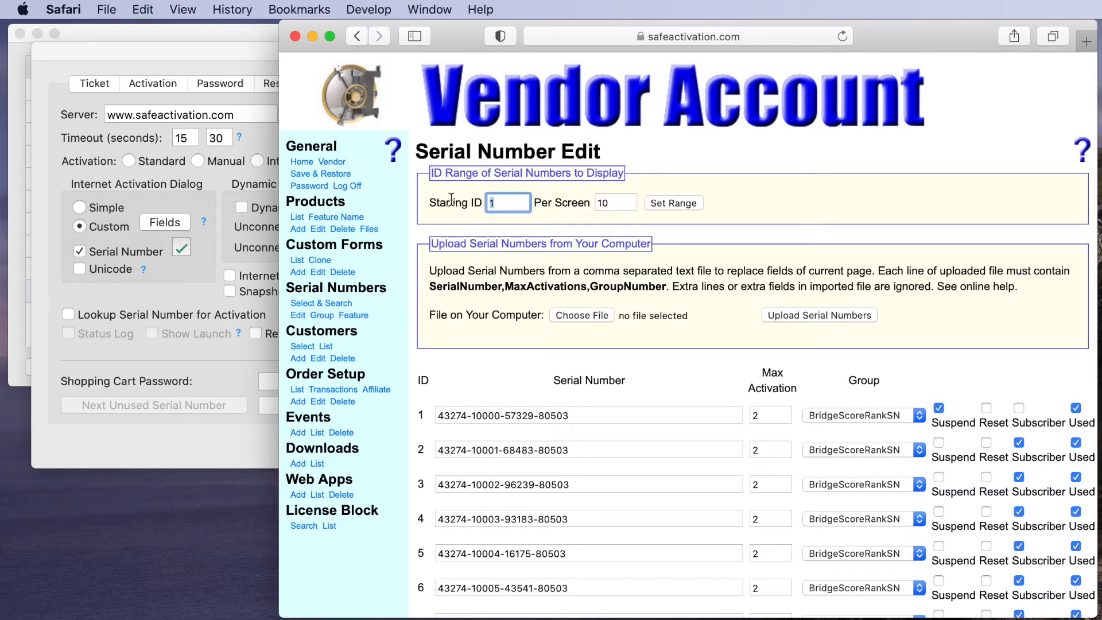
pyautogui.write('331')
pyautogui.click(674, 208)
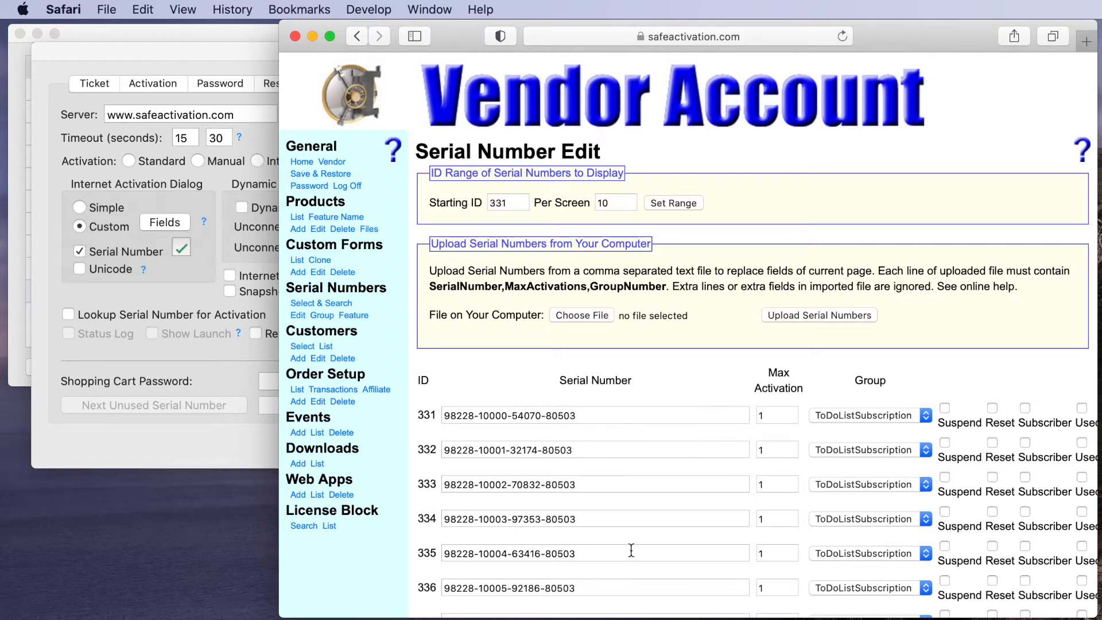
# - Browse Select & Search, return to serial number editing, then list the custom activation forms
pyautogui.click(306, 304)
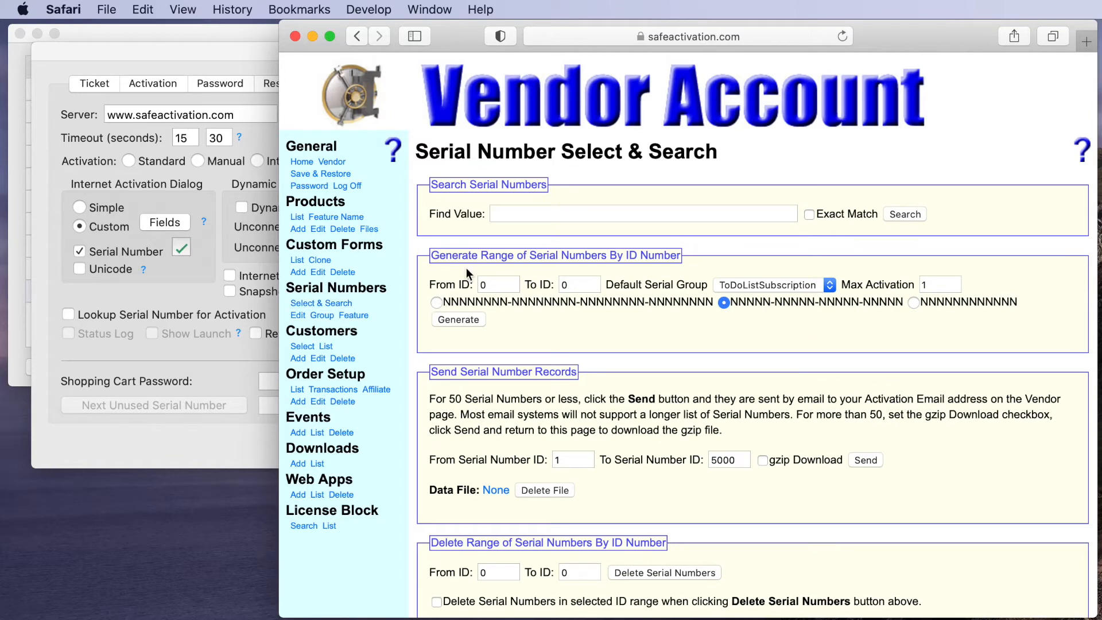
pyautogui.scroll(-1, 466, 268)
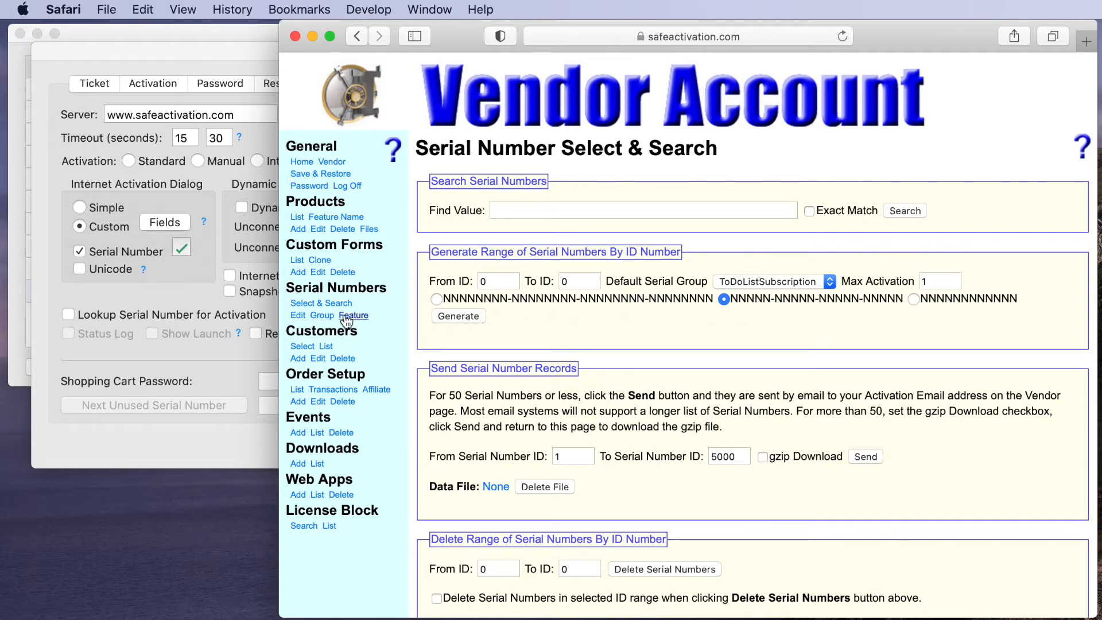
pyautogui.click(298, 315)
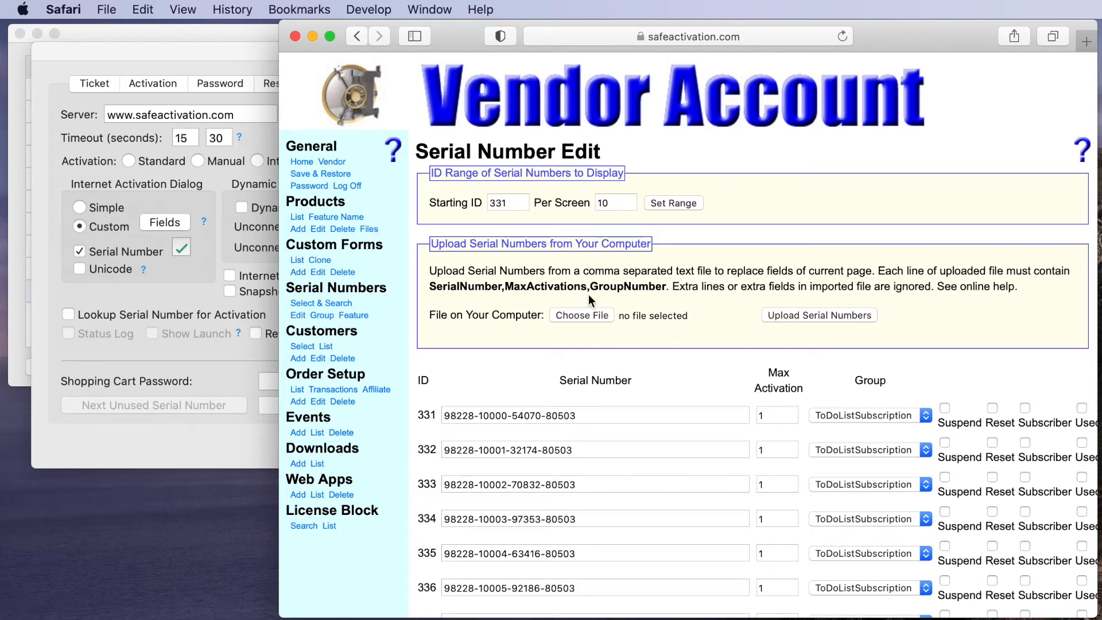
pyautogui.click(297, 261)
# - Review the Simple activation form's required fields, then show the vendor account's product list
pyautogui.scroll(-5, 636, 315)
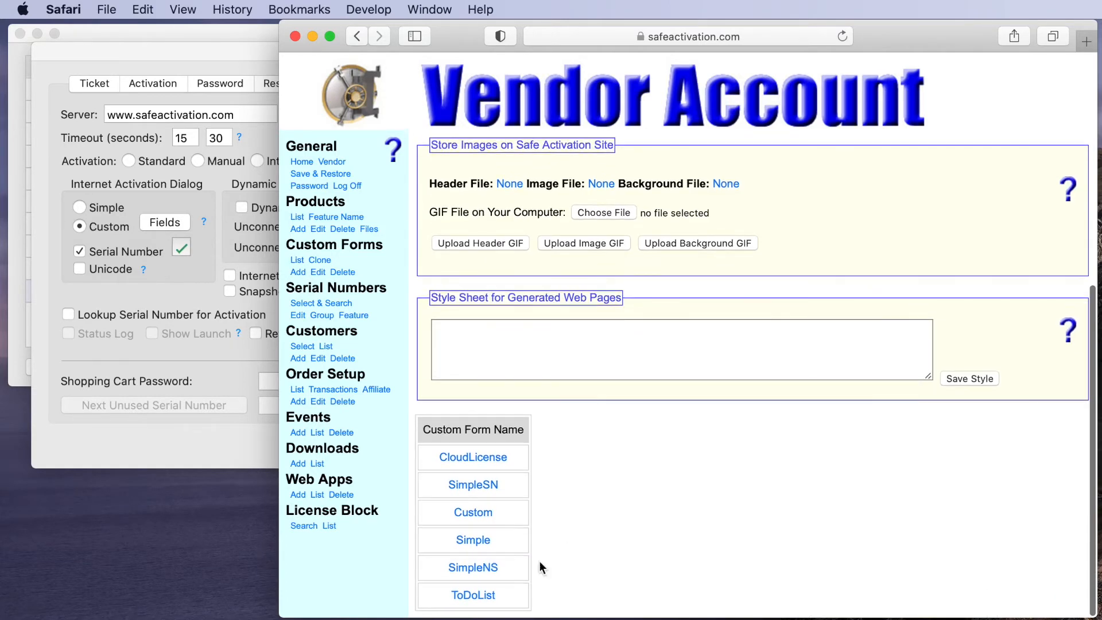
pyautogui.click(481, 542)
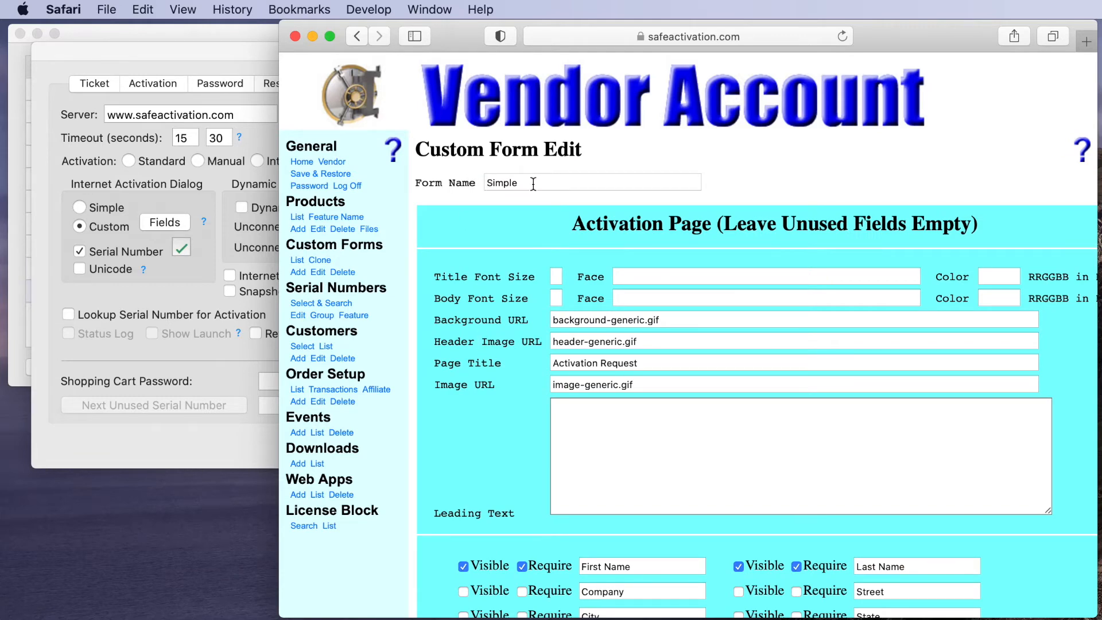
pyautogui.scroll(-6, 546, 254)
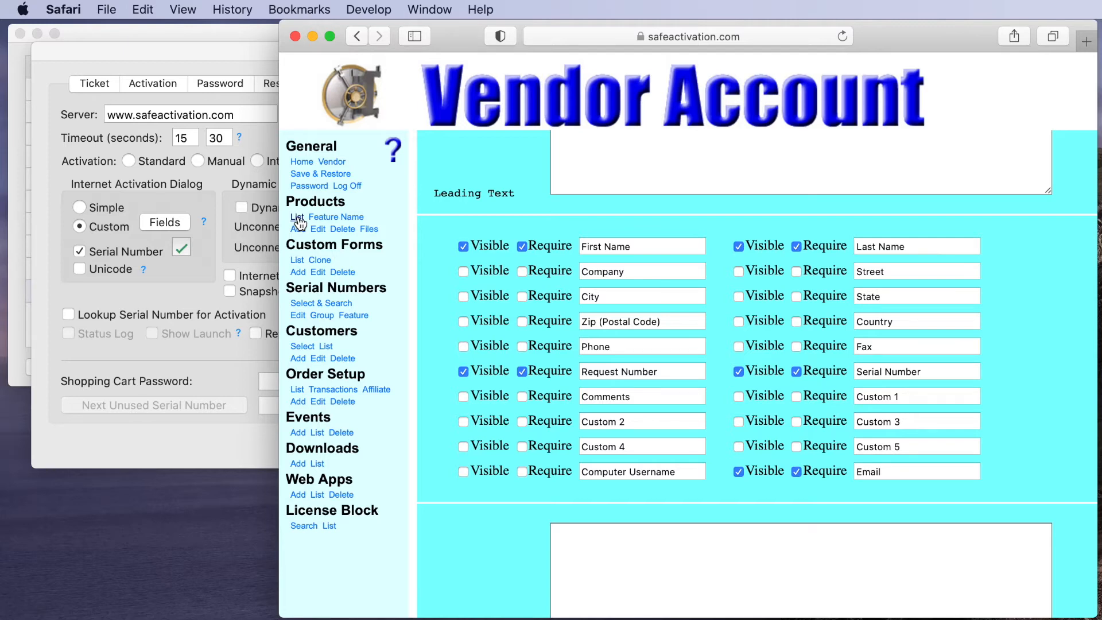
pyautogui.click(298, 219)
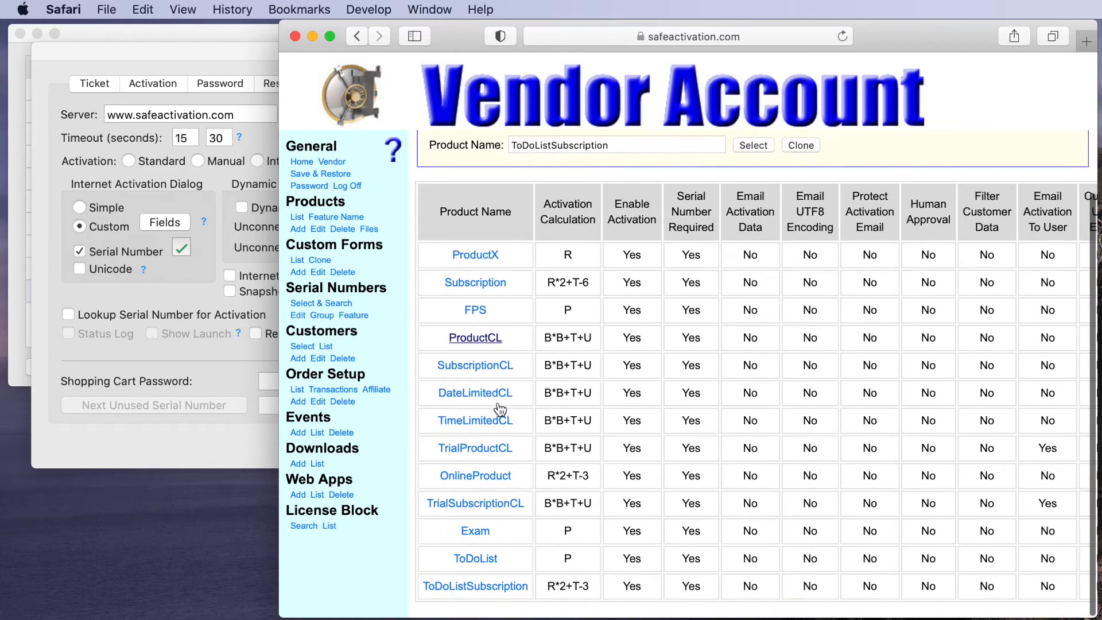
# - Open ToDoListSubscription's product settings and compare them with LiveCodeSubscription's Activation and Ticket tabs
pyautogui.scroll(-2, 468, 390)
pyautogui.click(468, 595)
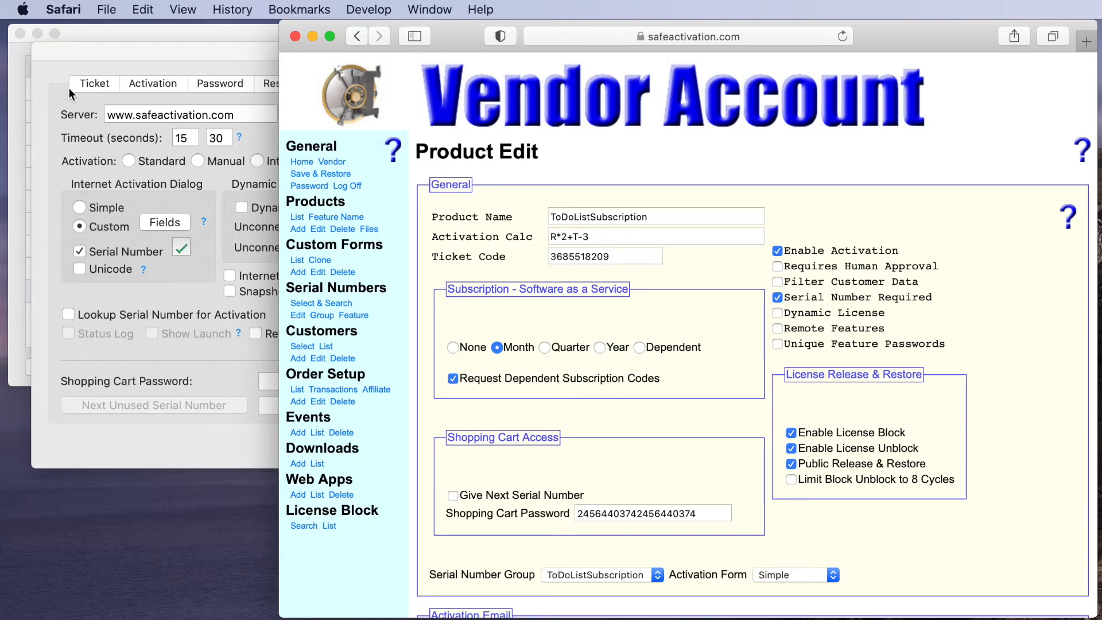
pyautogui.click(111, 46)
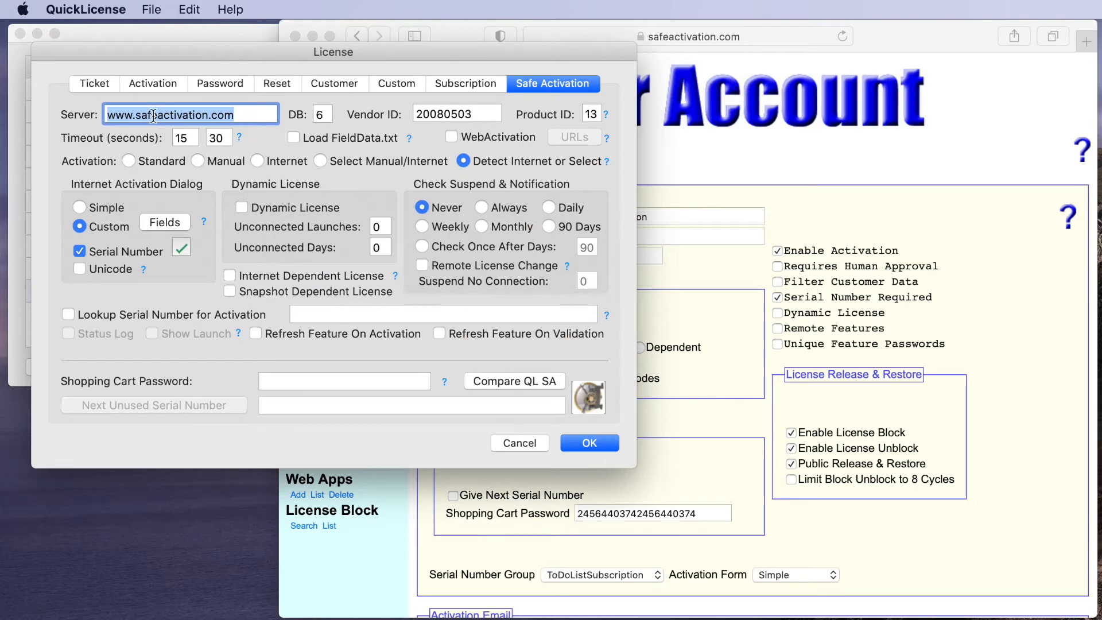
pyautogui.click(142, 86)
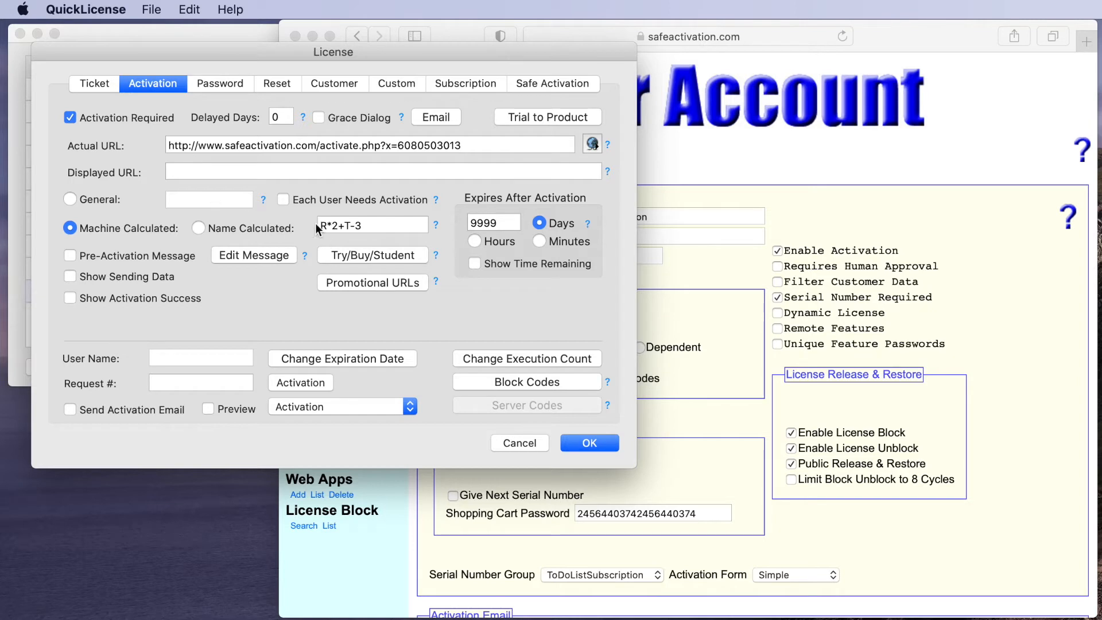
pyautogui.click(99, 84)
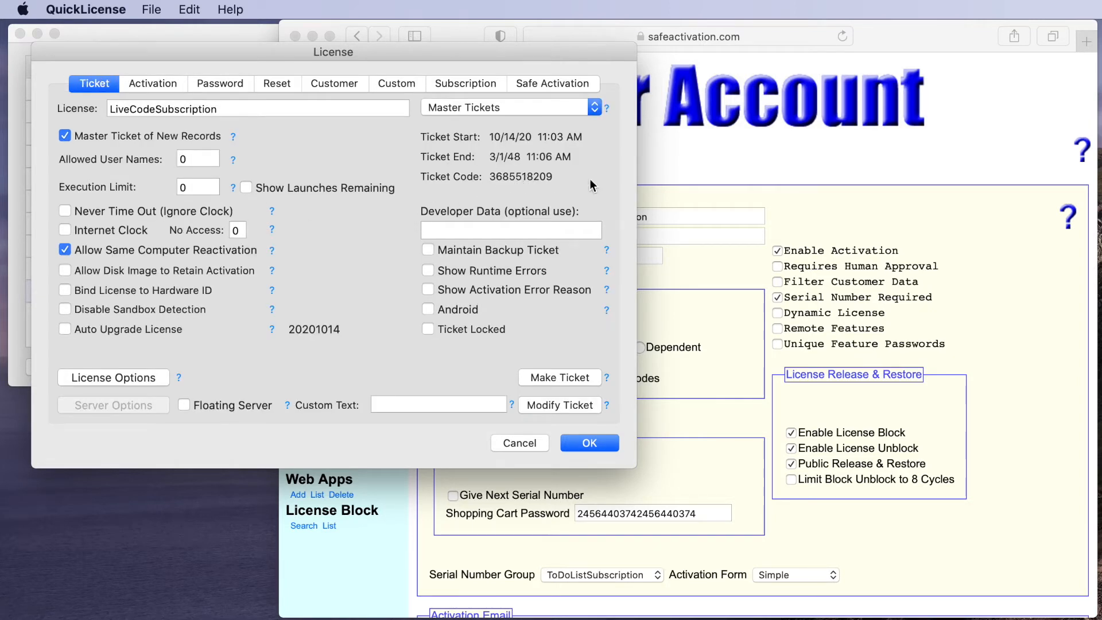
pyautogui.click(705, 168)
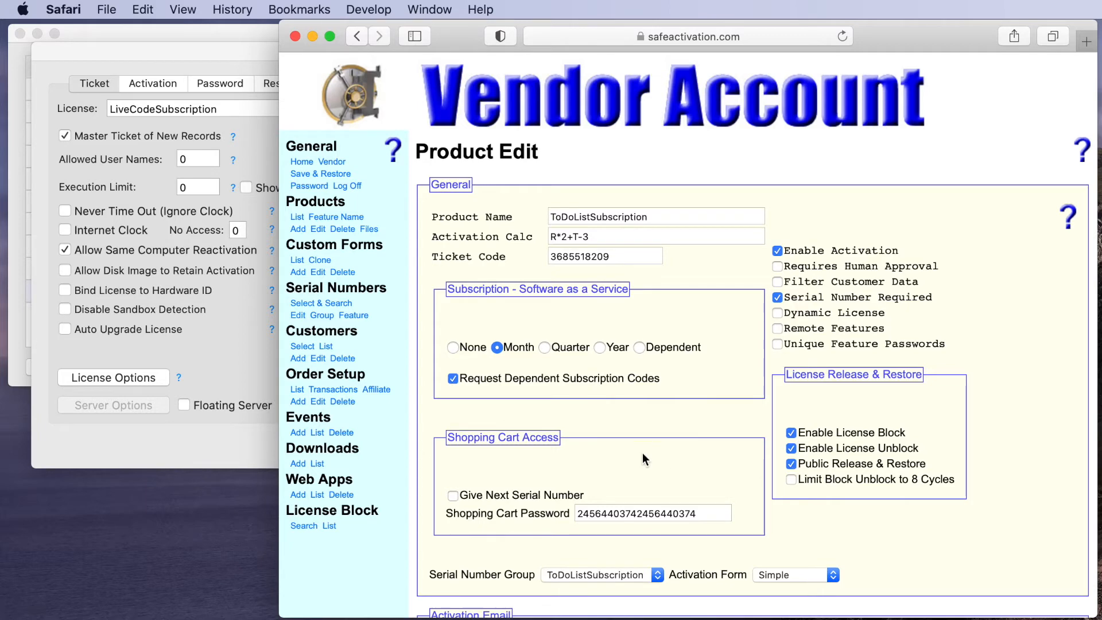
# - Keep ToDoListSubscription as the product's serial group and Simple as its activation form
pyautogui.scroll(-5, 642, 452)
pyautogui.scroll(5, 642, 452)
pyautogui.click(611, 576)
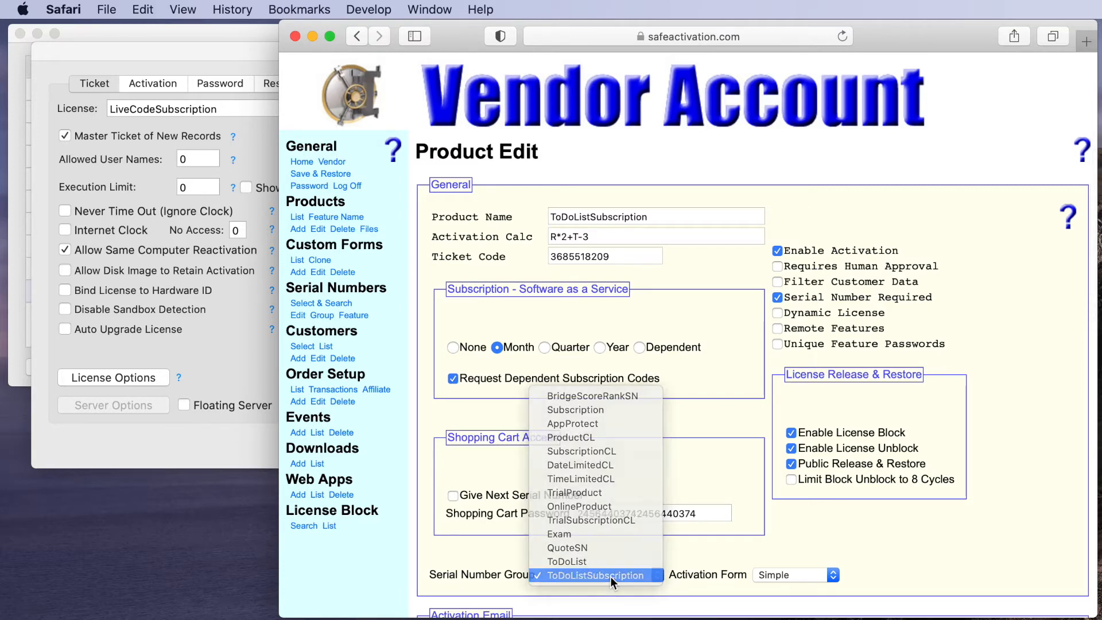
pyautogui.click(610, 576)
pyautogui.click(790, 579)
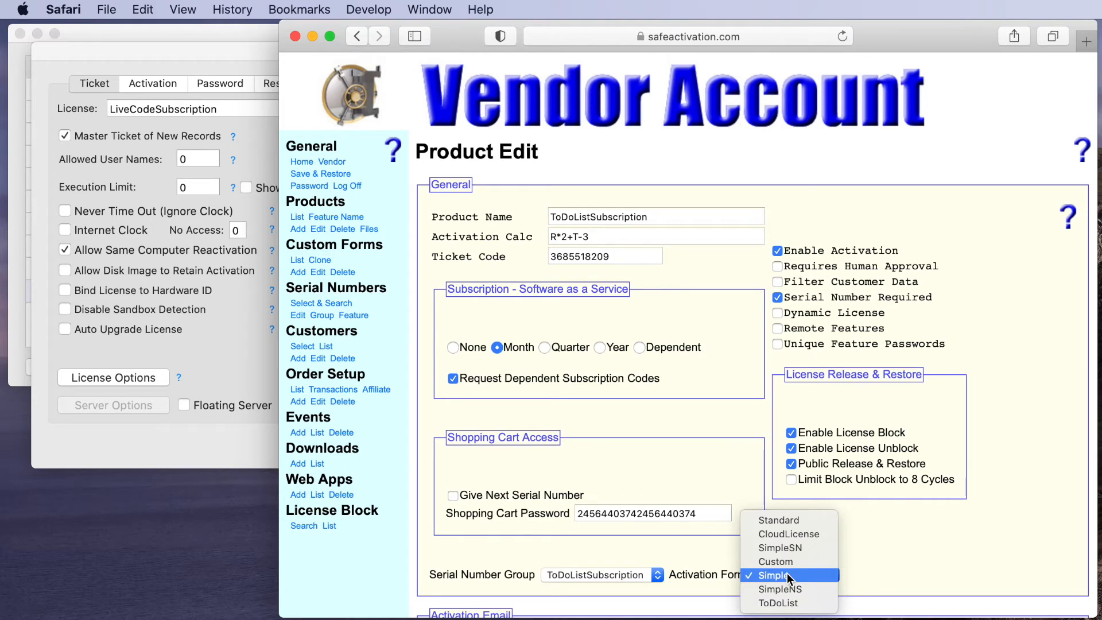
pyautogui.click(787, 575)
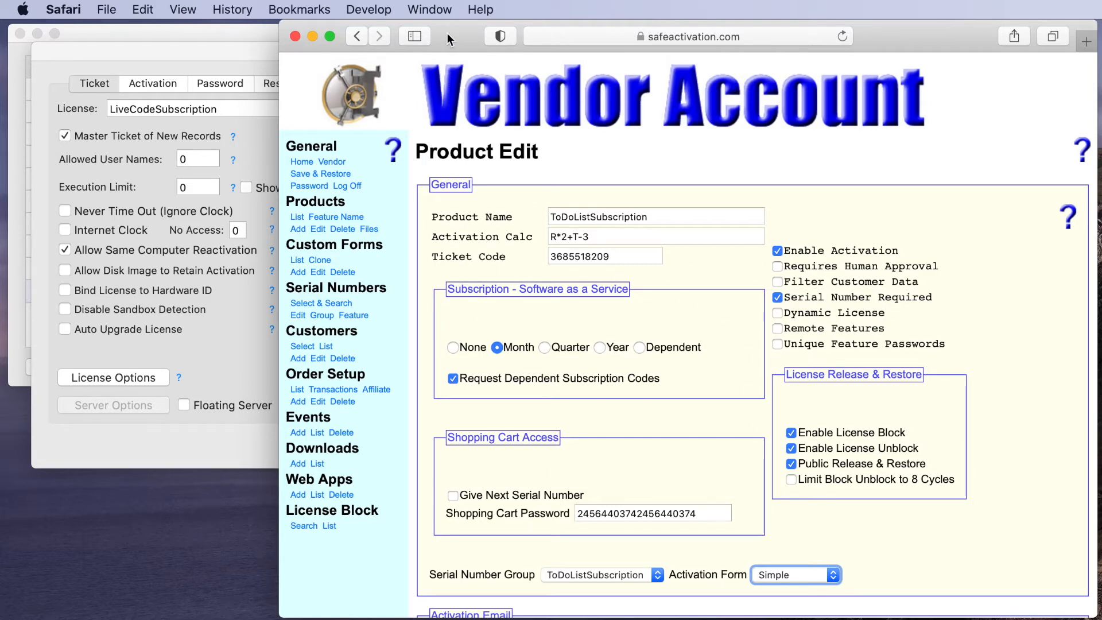
# - Save the ToDoListSubscription product data and move Safari aside to uncover the License dialog
pyautogui.scroll(-15, 516, 258)
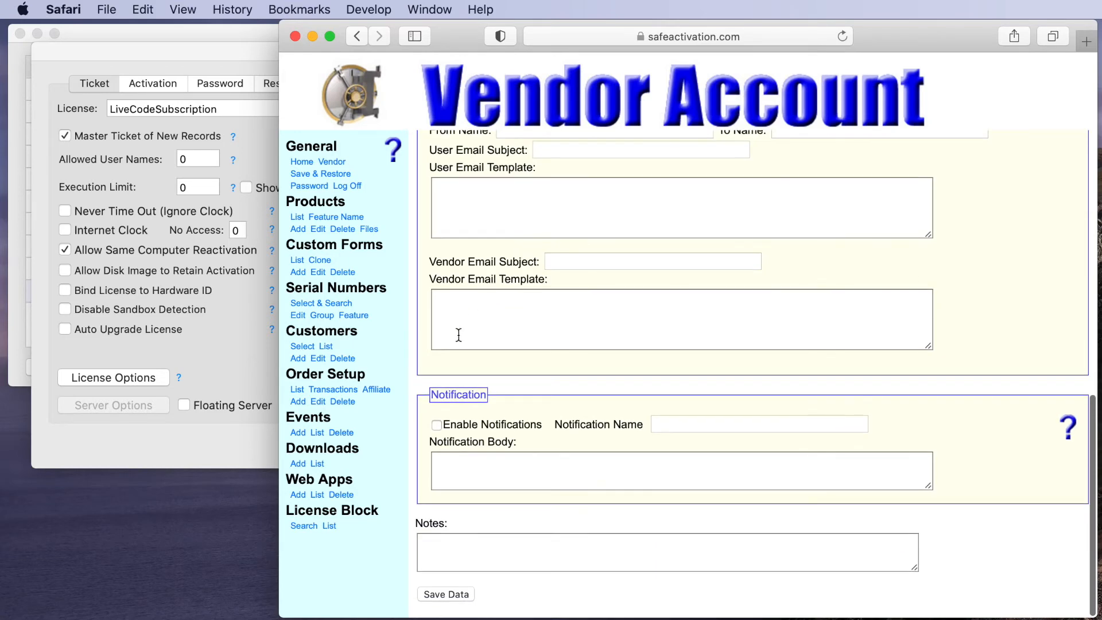
pyautogui.click(442, 597)
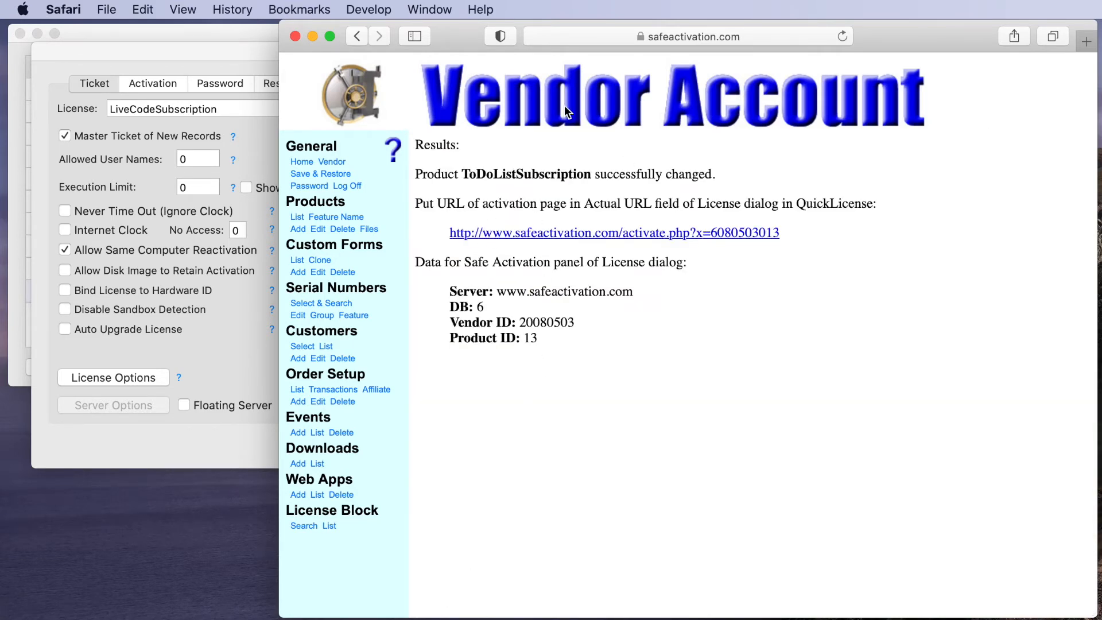
pyautogui.moveTo(455, 35); pyautogui.dragTo(922, 56)
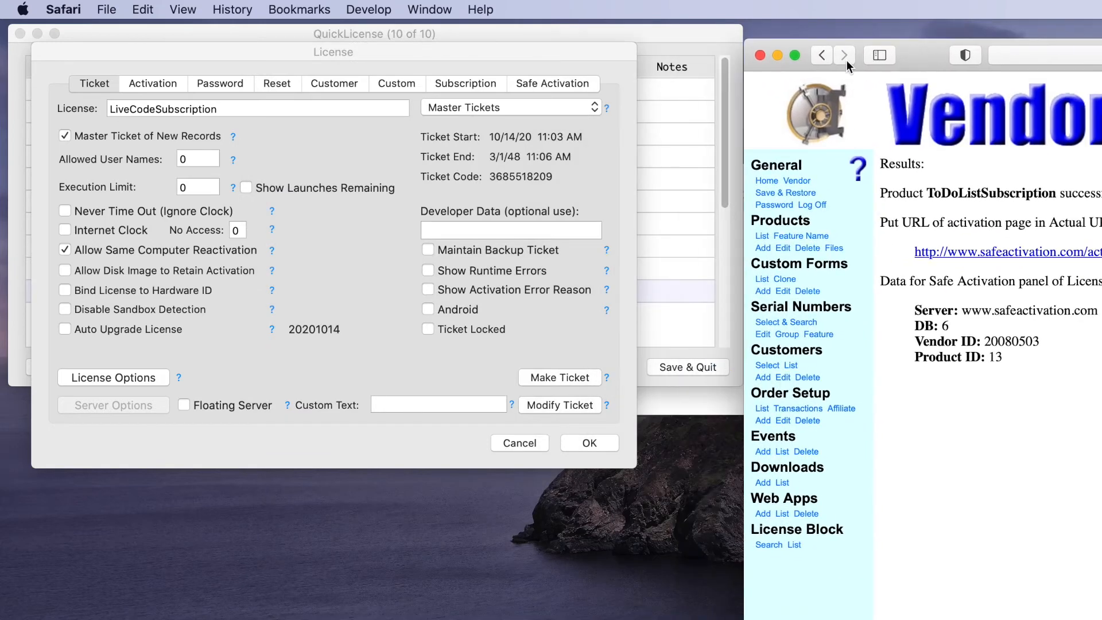
# - Set the Internet Activation Dialog to Custom with required FirstName, LastName and Email fields
pyautogui.click(159, 55)
pyautogui.click(542, 82)
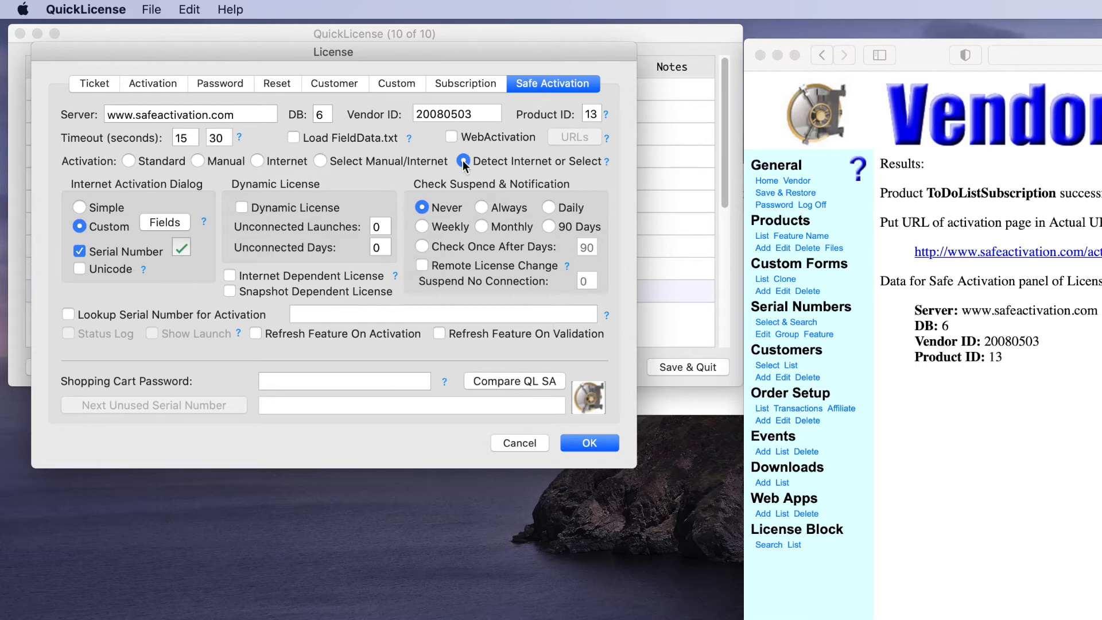
pyautogui.click(79, 227)
pyautogui.click(163, 223)
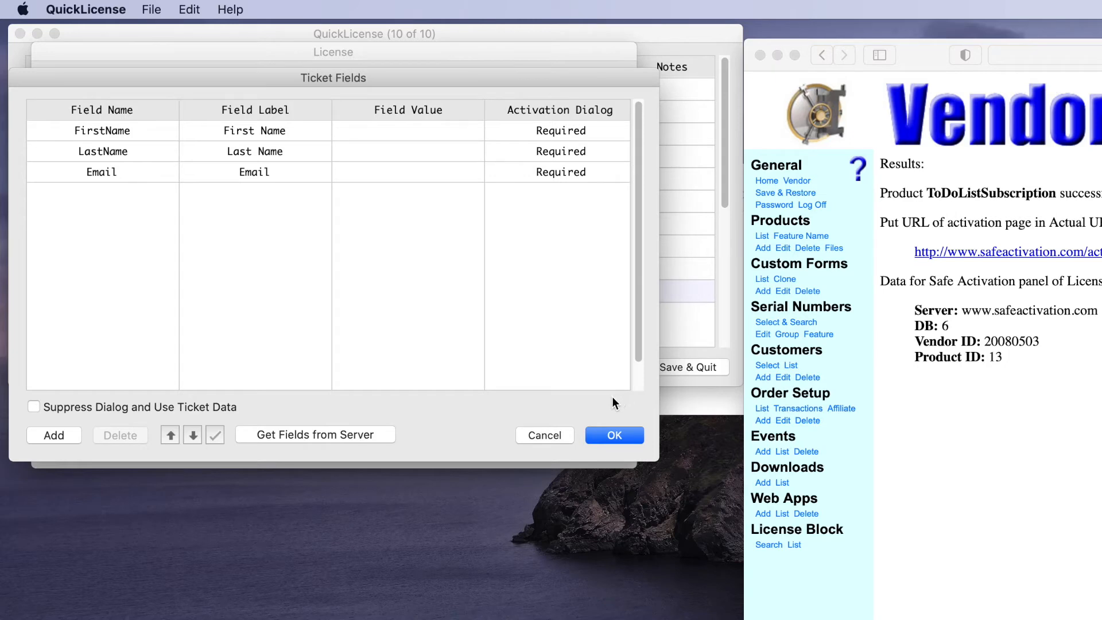
pyautogui.click(612, 437)
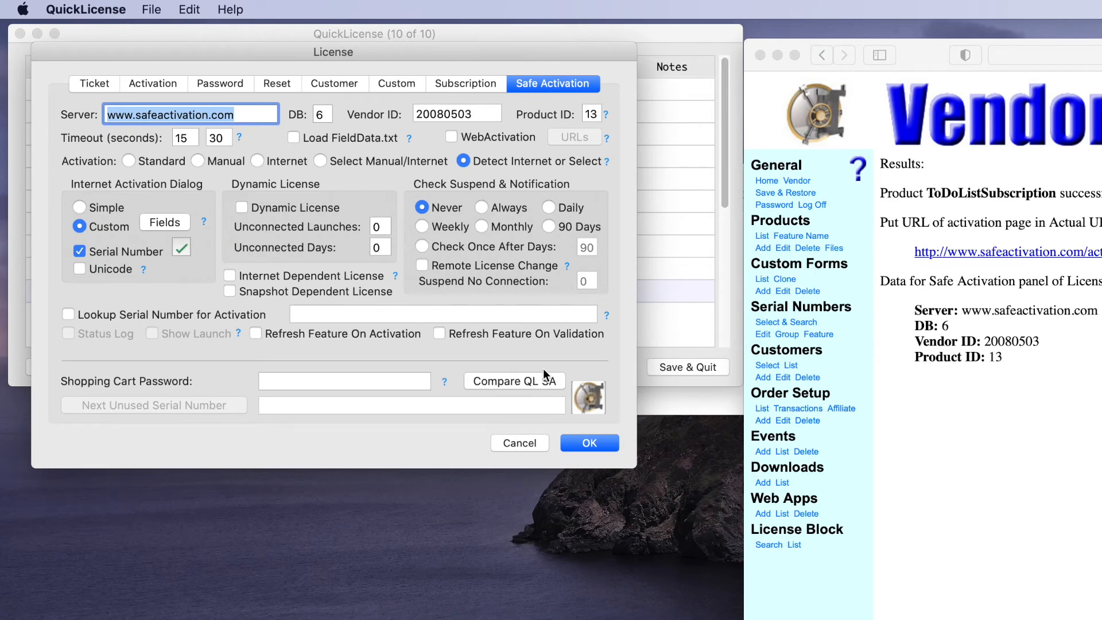
# - Confirm the Ticket tab's License Options and apply the changes with Modify Ticket to LiveCodeSubscription
pyautogui.click(91, 85)
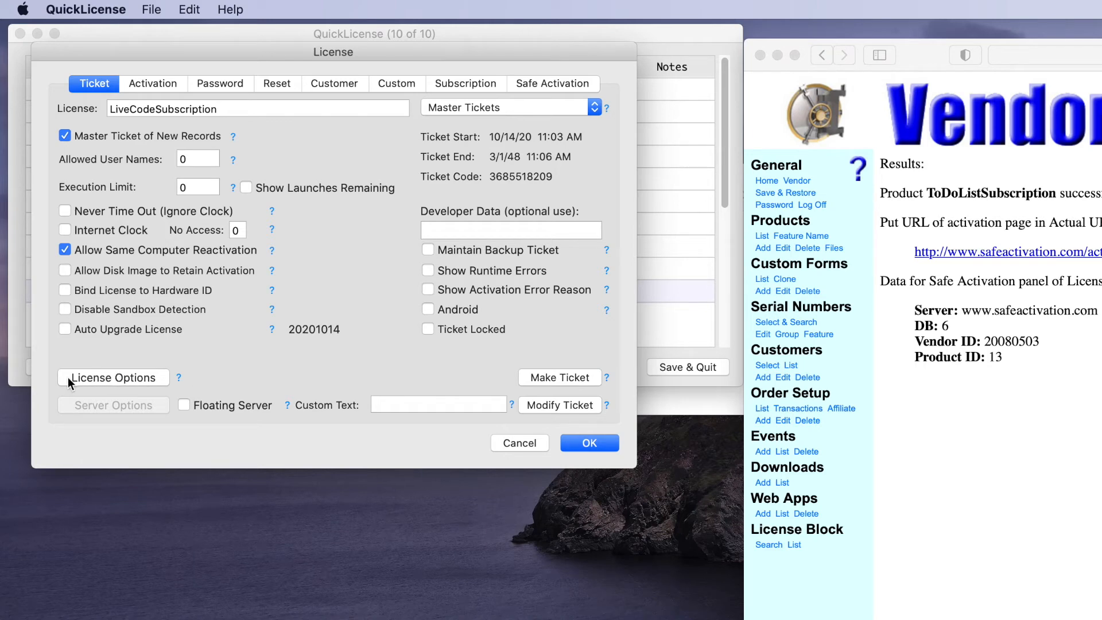
pyautogui.click(132, 378)
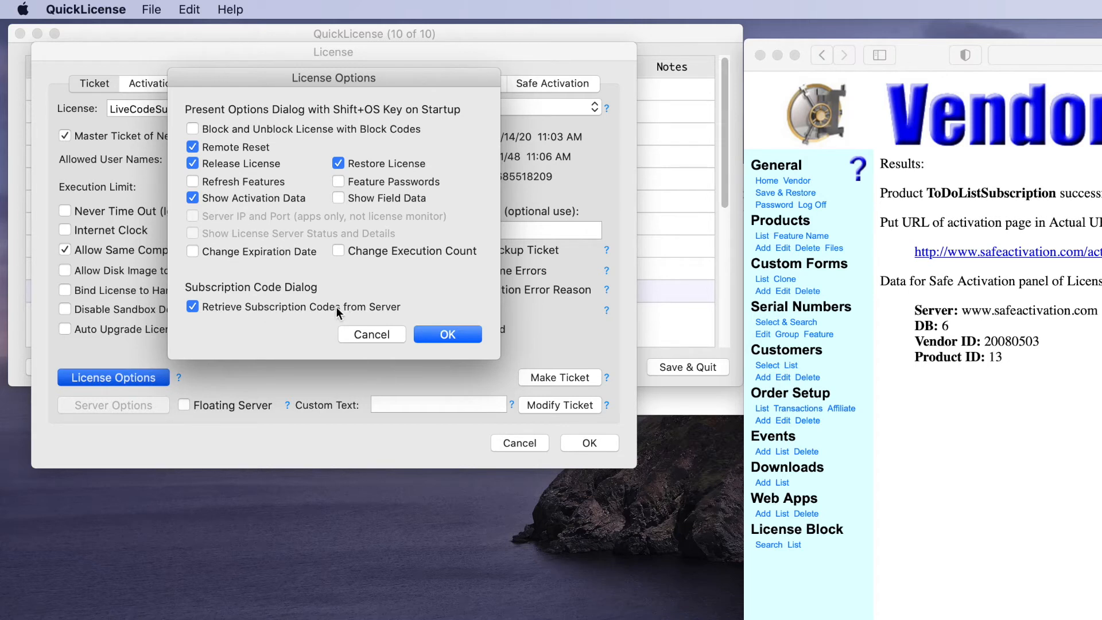
pyautogui.click(447, 334)
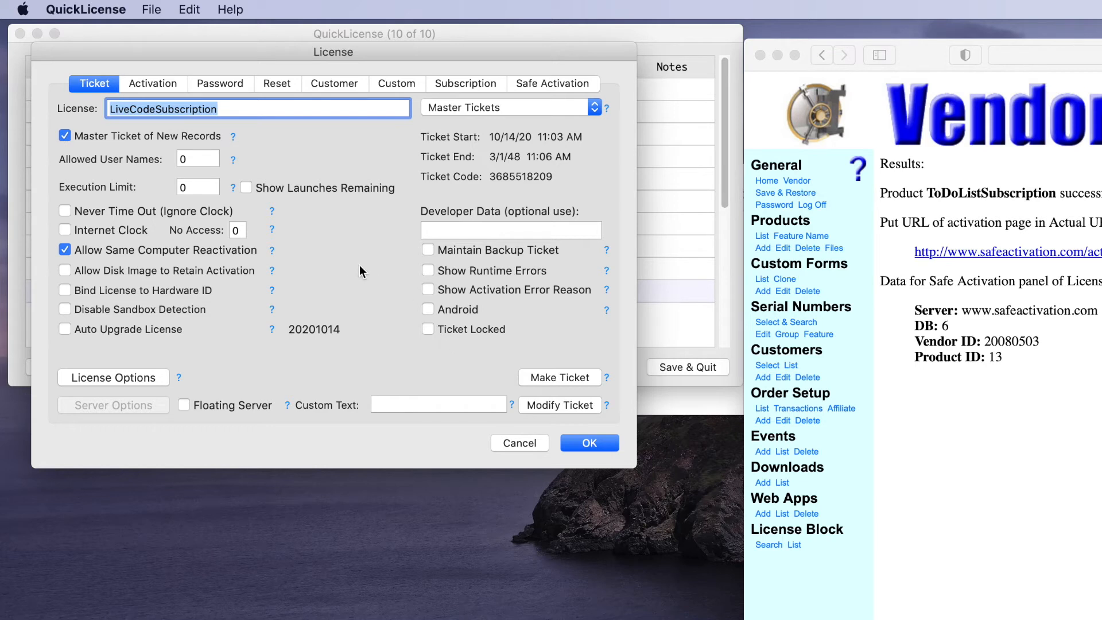
pyautogui.click(537, 406)
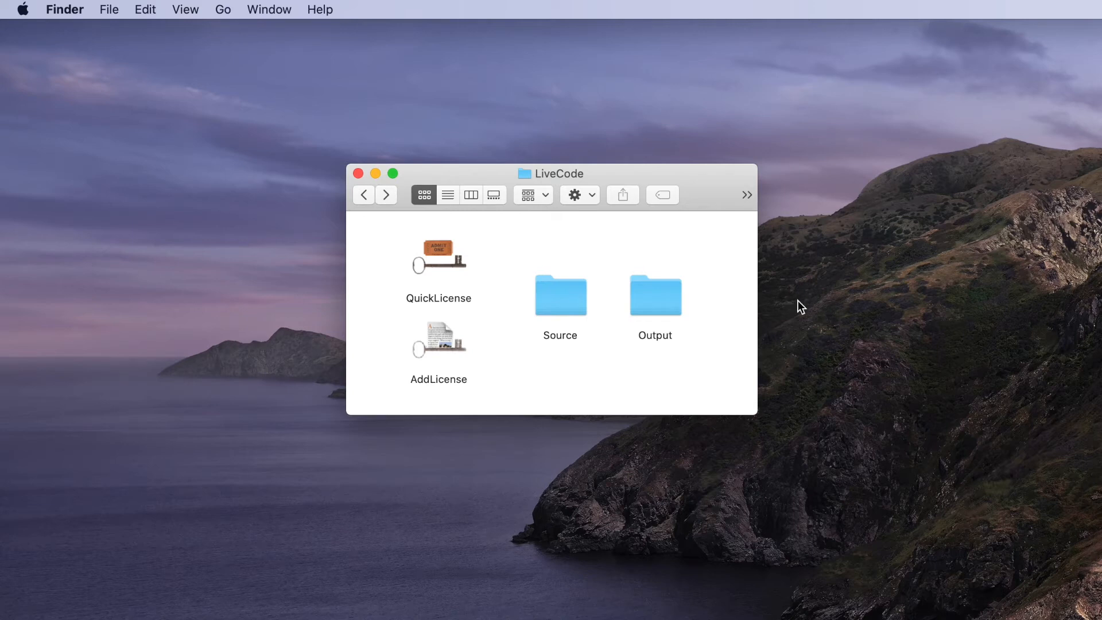
# - Look inside the Source folder, then return to the LiveCode folder and launch AddLicense
pyautogui.doubleClick(562, 299)
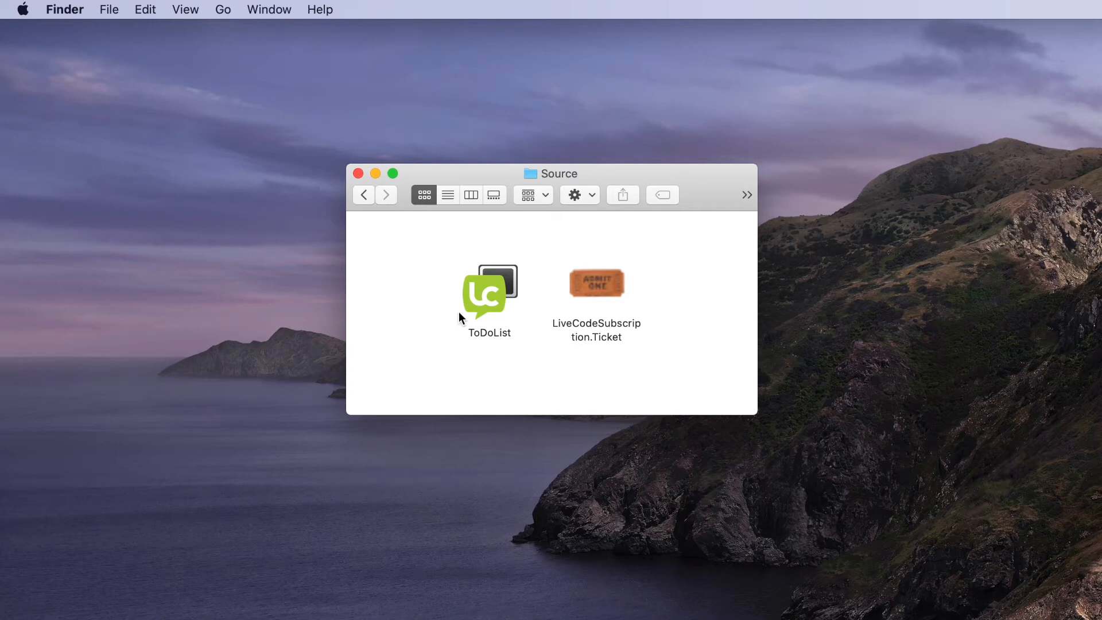
pyautogui.click(365, 198)
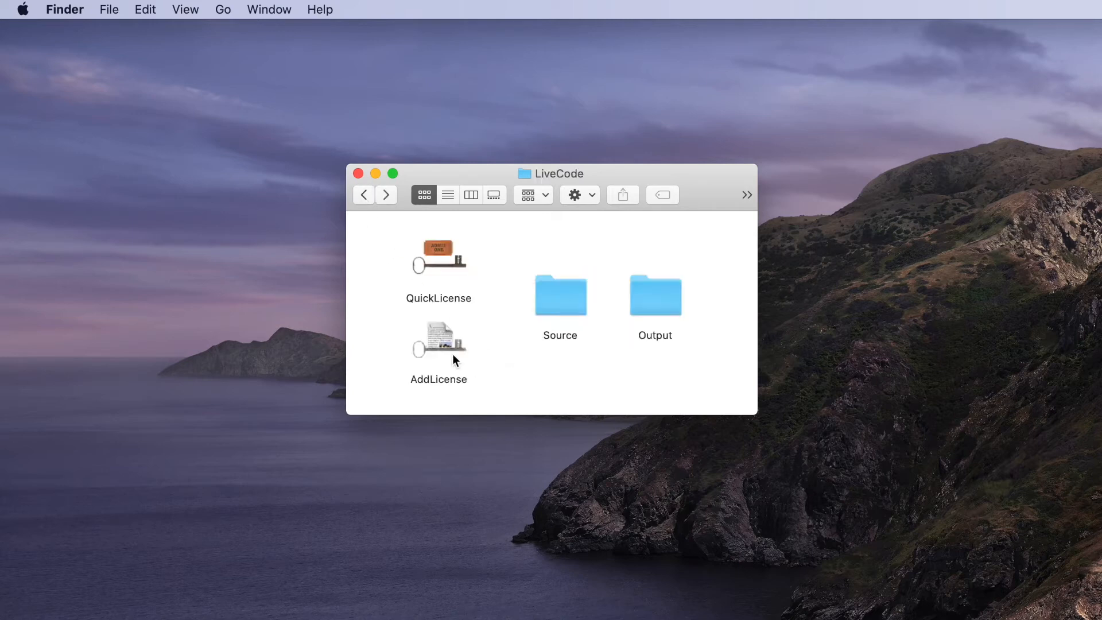
pyautogui.doubleClick(431, 333)
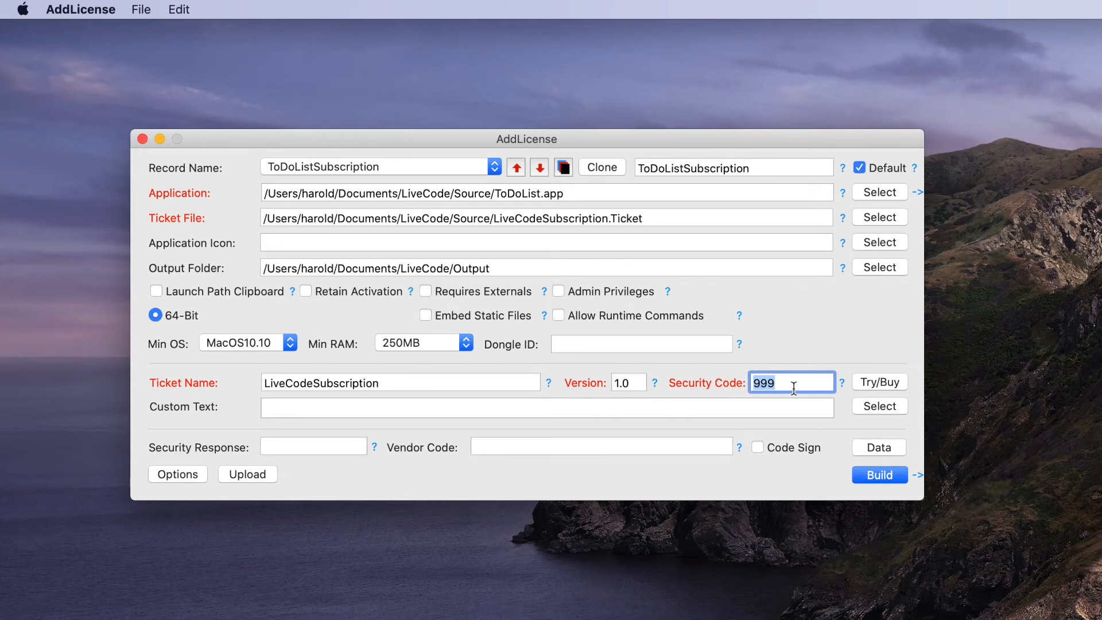
# - Build the licensed app from the ToDoListSubscription record and move the AddLicense window aside
pyautogui.click(880, 471)
pyautogui.moveTo(410, 143); pyautogui.dragTo(411, 343)
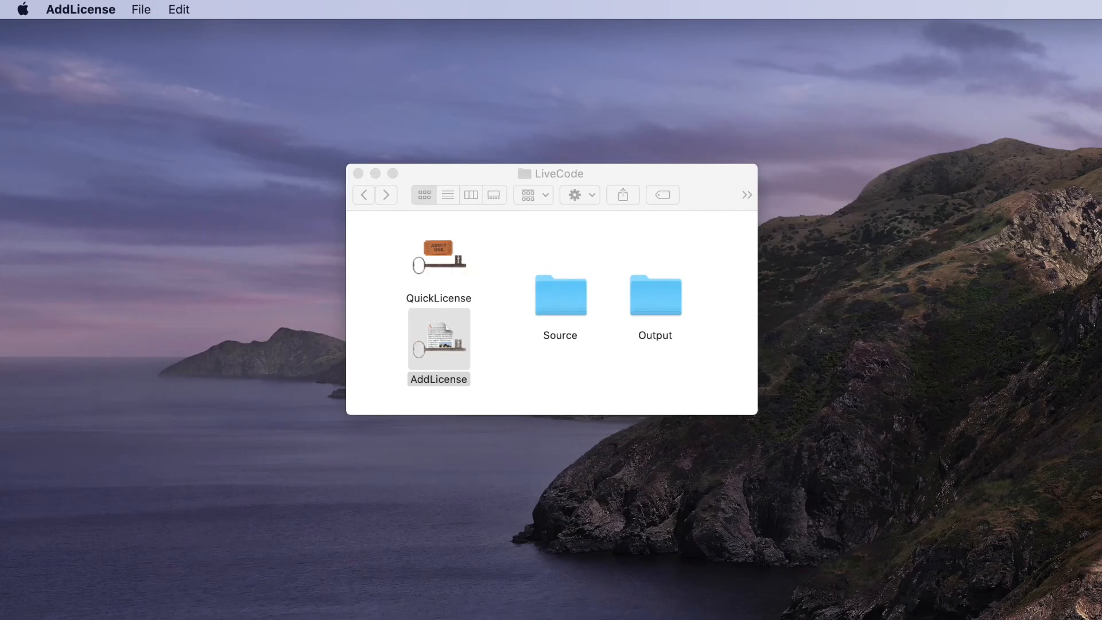
# - Open the Output folder and rename the built 'My64bit ToDoList' app to 'ToDoList'
pyautogui.click(647, 306)
pyautogui.doubleClick(647, 306)
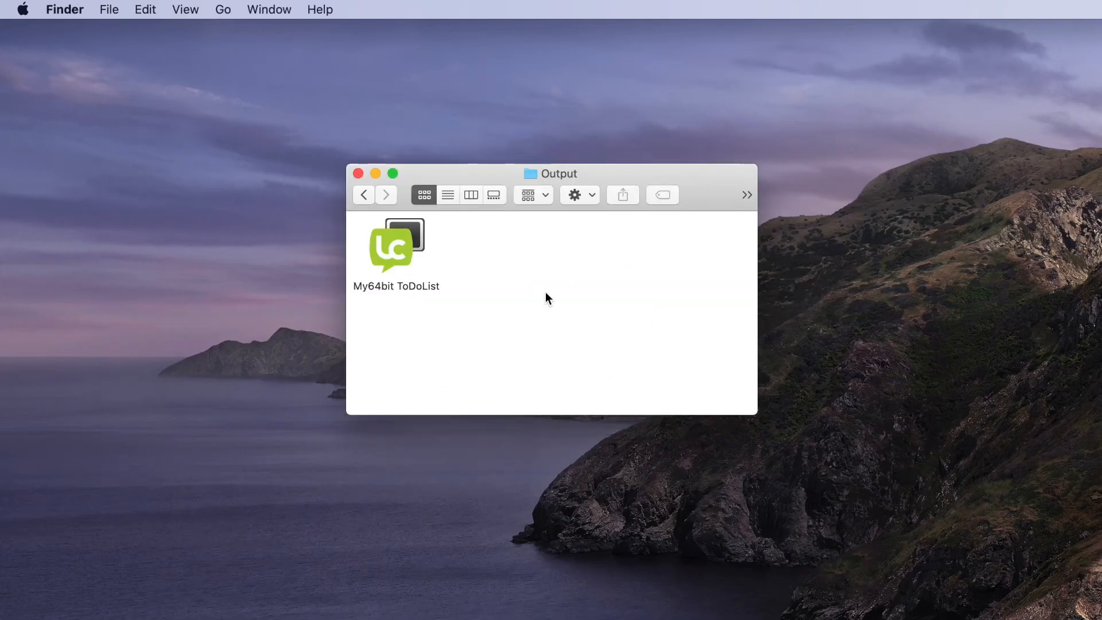
pyautogui.moveTo(381, 240); pyautogui.dragTo(550, 283)
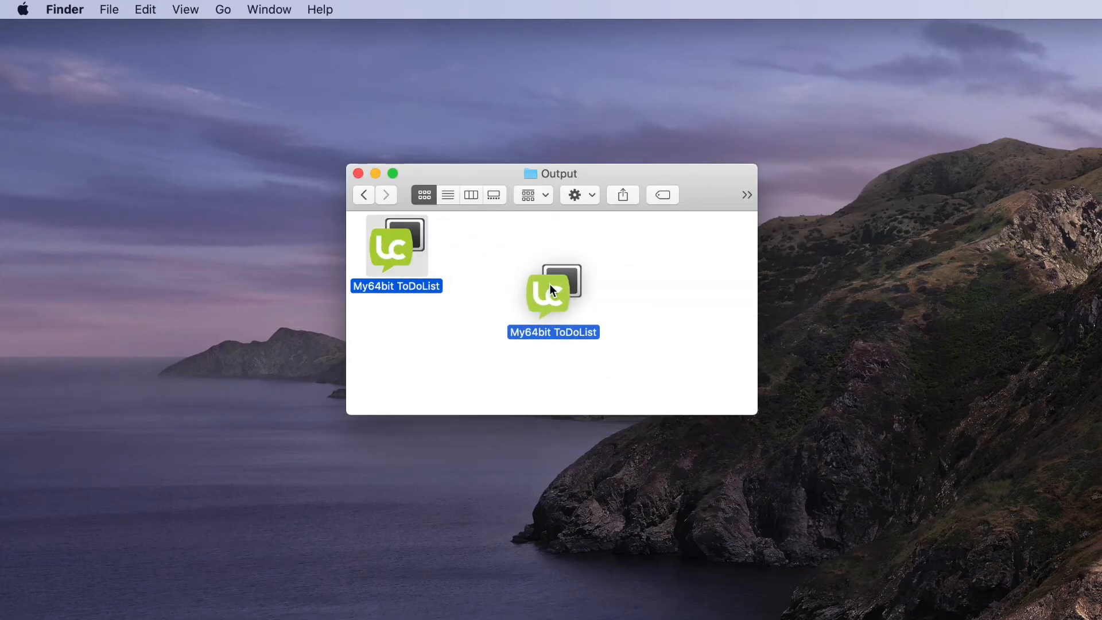
pyautogui.click(554, 332)
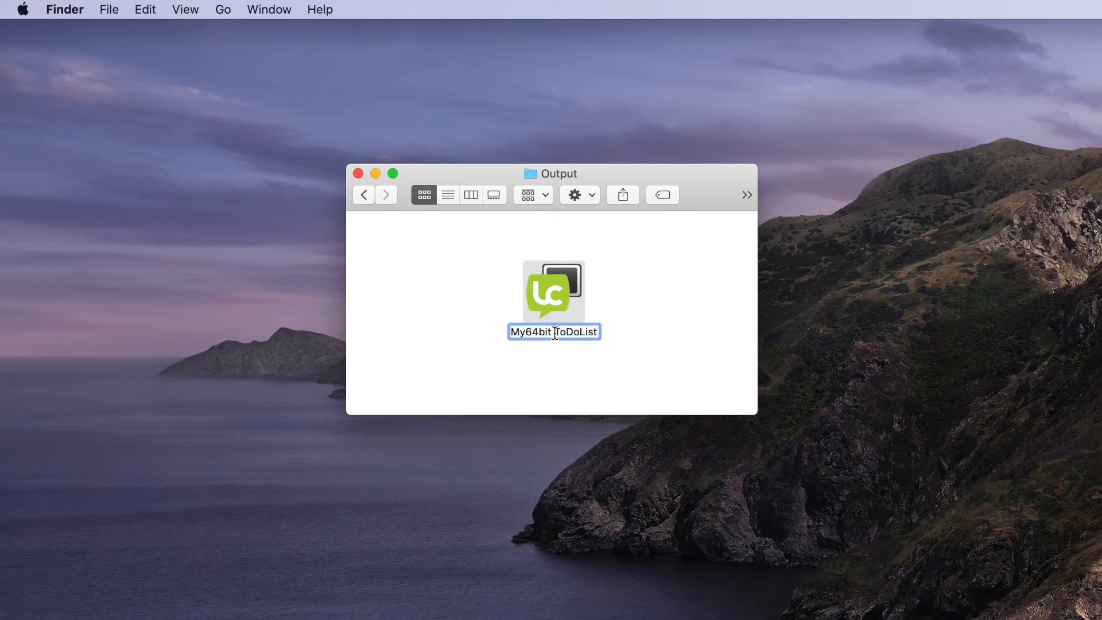
pyautogui.moveTo(554, 333); pyautogui.dragTo(499, 328)
pyautogui.press('BackSpace')
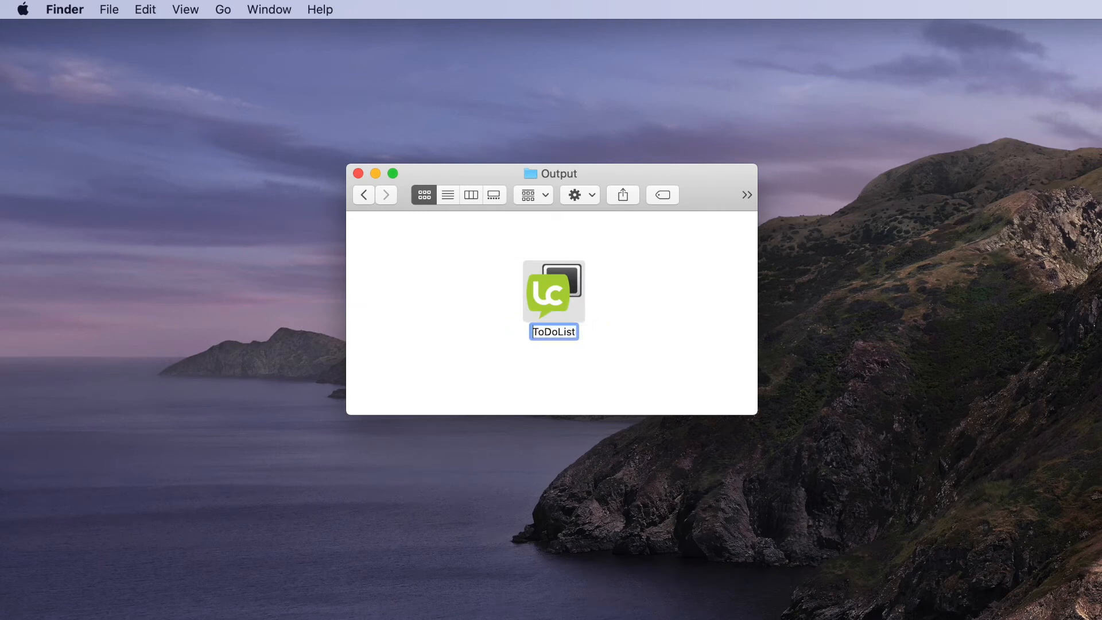
pyautogui.click(616, 353)
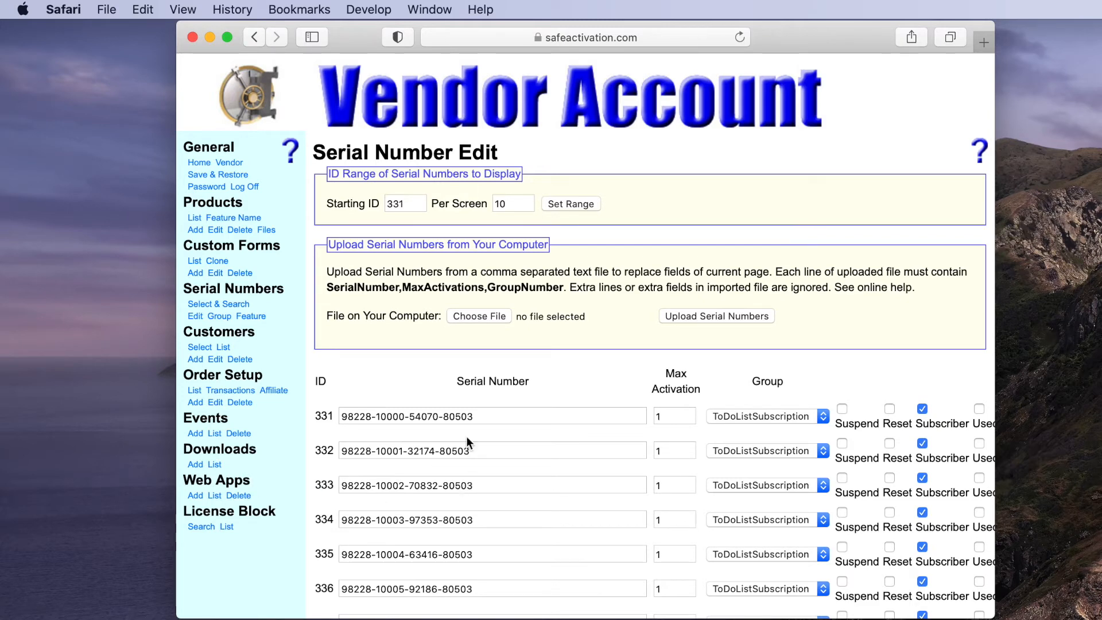
# - Select the serial number with ID 331 on Serial Number Edit, then move Safari out of view
pyautogui.scroll(-2, 467, 430)
pyautogui.moveTo(489, 381); pyautogui.dragTo(317, 382)
pyautogui.scroll(-1, 316, 376)
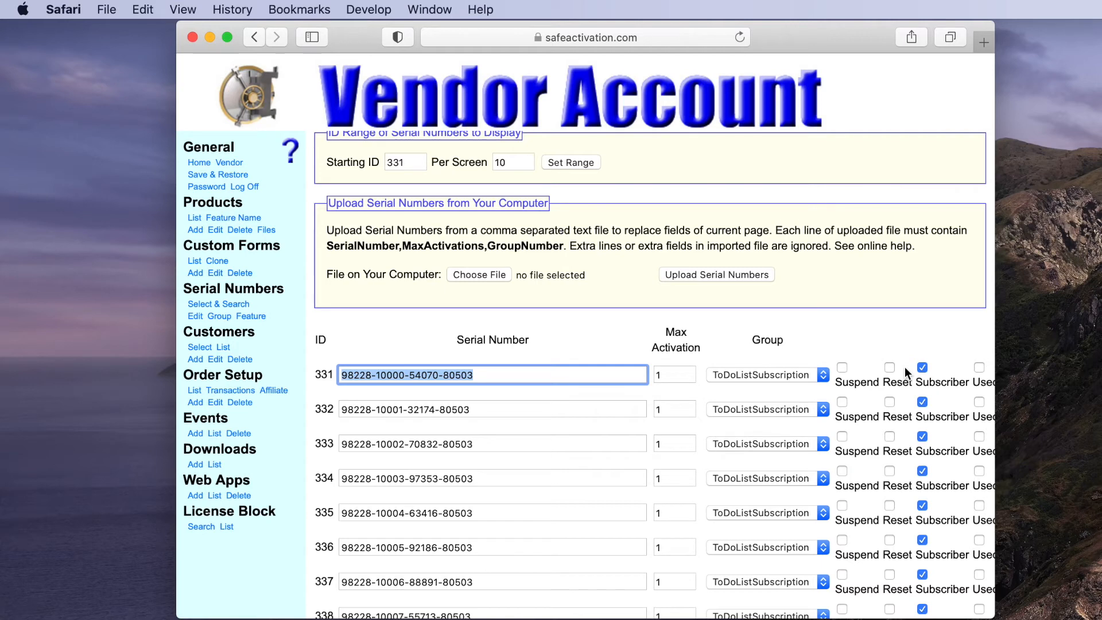
pyautogui.moveTo(353, 34); pyautogui.dragTo(1100, 382)
# - Launch ToDoList and paste the copied ID 331 serial number into its Activation dialog
pyautogui.doubleClick(557, 281)
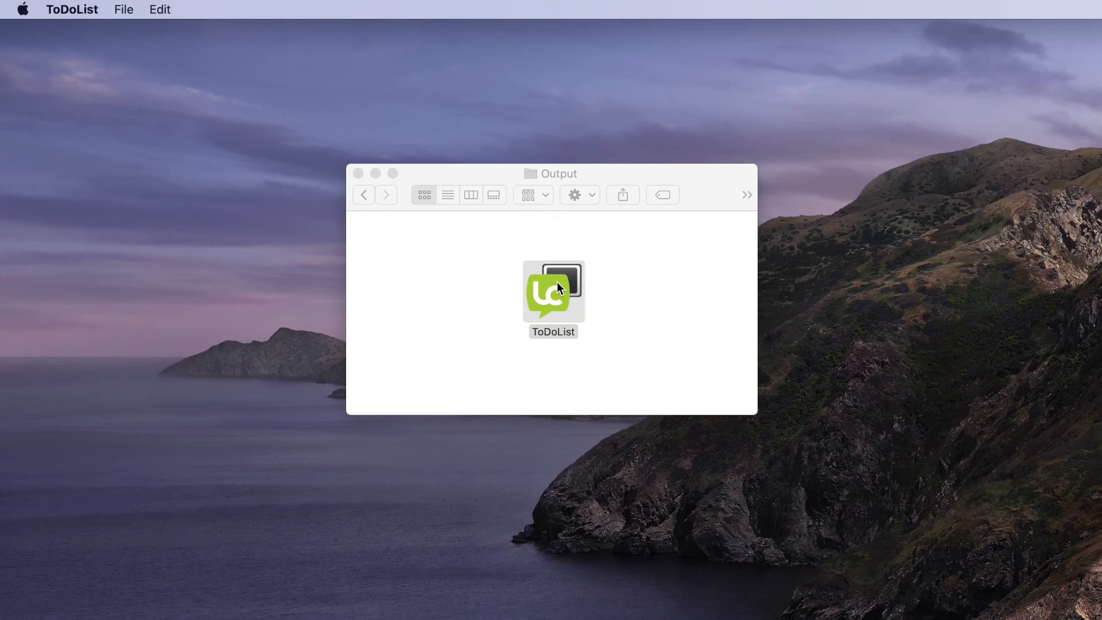
pyautogui.moveTo(960, 219); pyautogui.dragTo(469, 75)
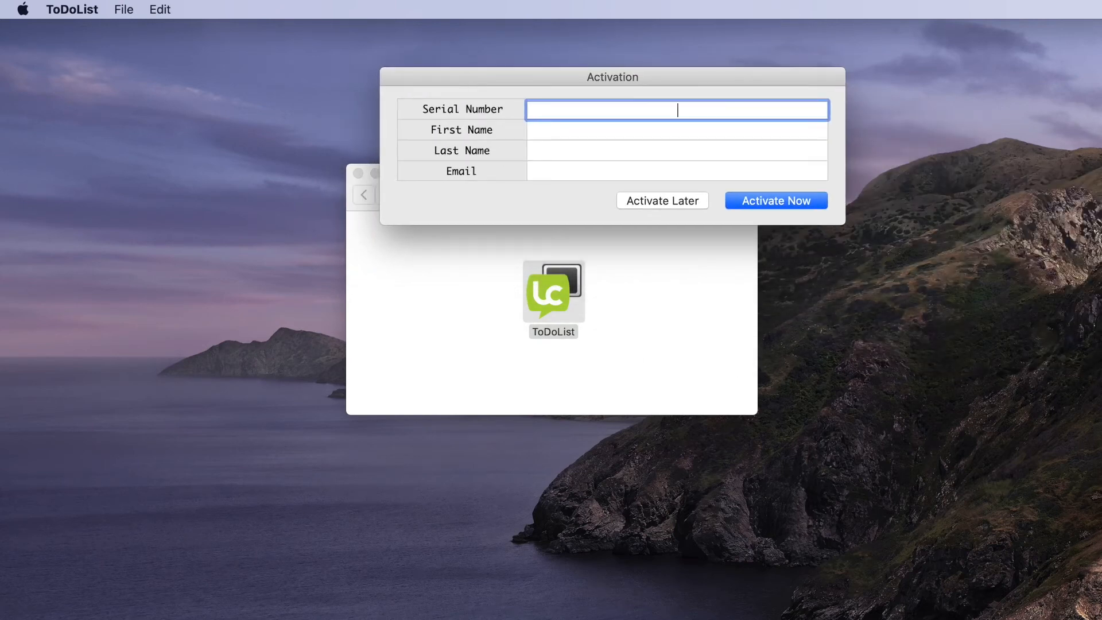
pyautogui.press('super+Tab')
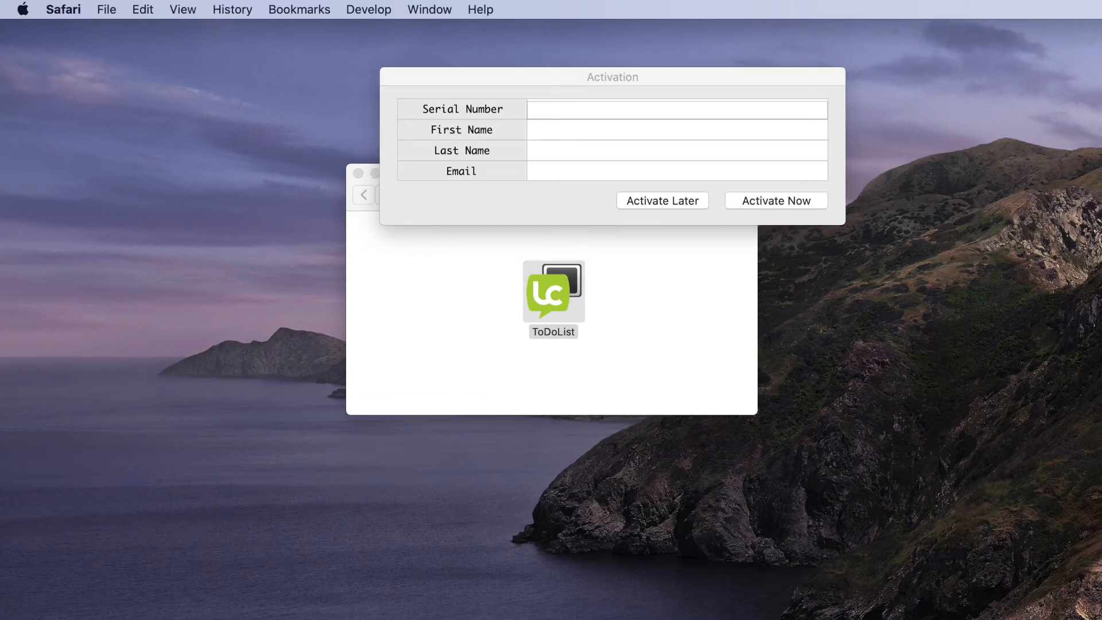
pyautogui.press('super+c')
pyautogui.click(627, 110)
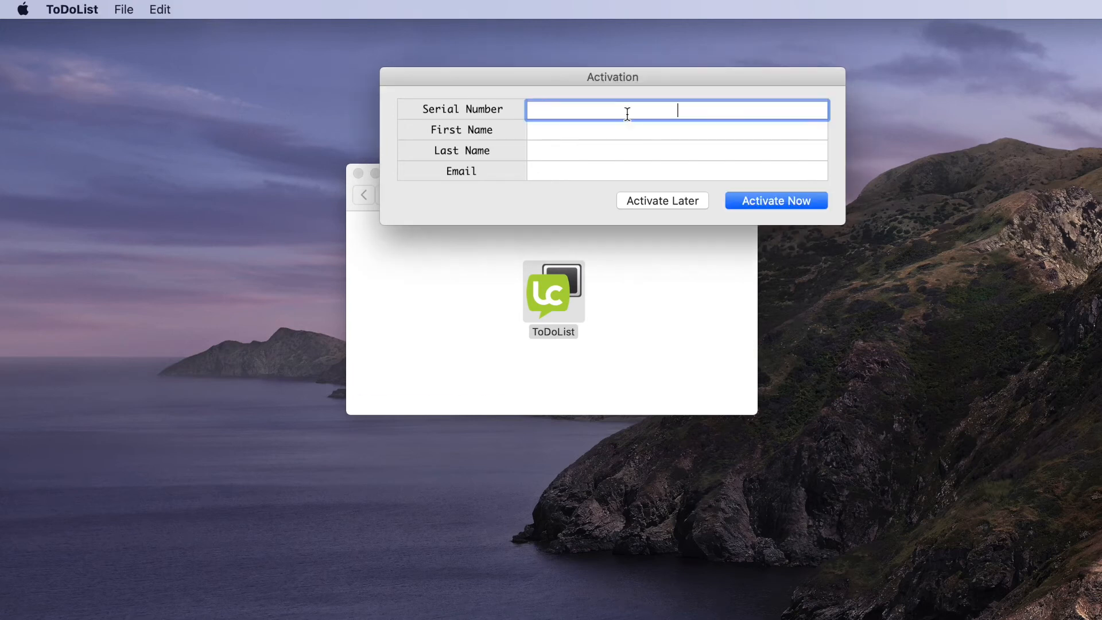
pyautogui.press('super+v')
# - Fill in the customer's first name, last name and e-mail address
pyautogui.click(679, 129)
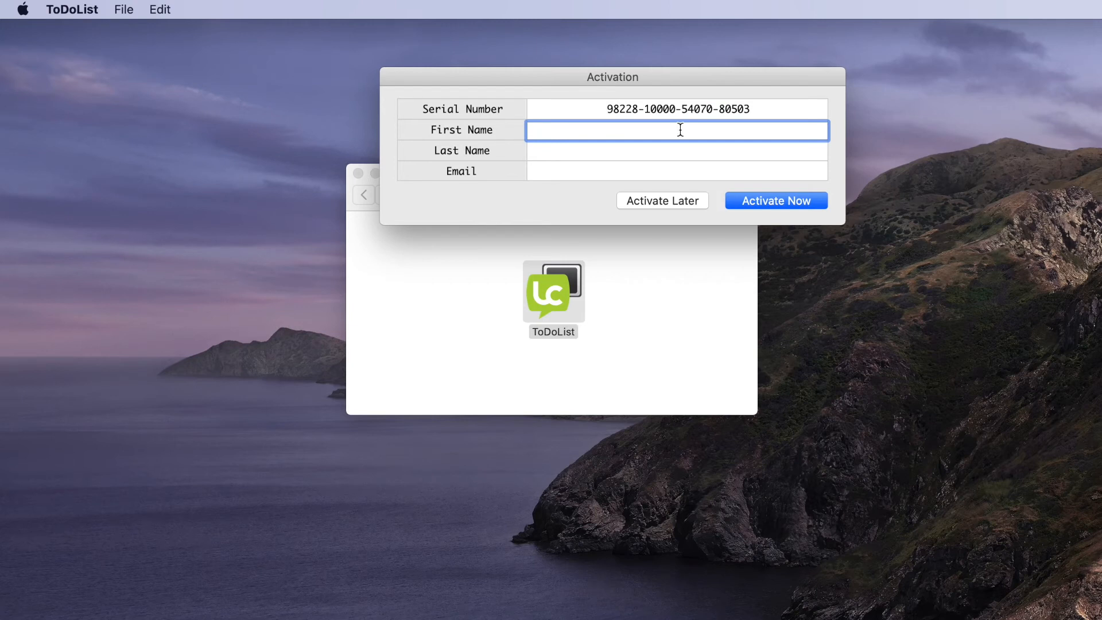
pyautogui.write('John')
pyautogui.press('Tab')
pyautogui.write('Doe')
pyautogui.press('Tab')
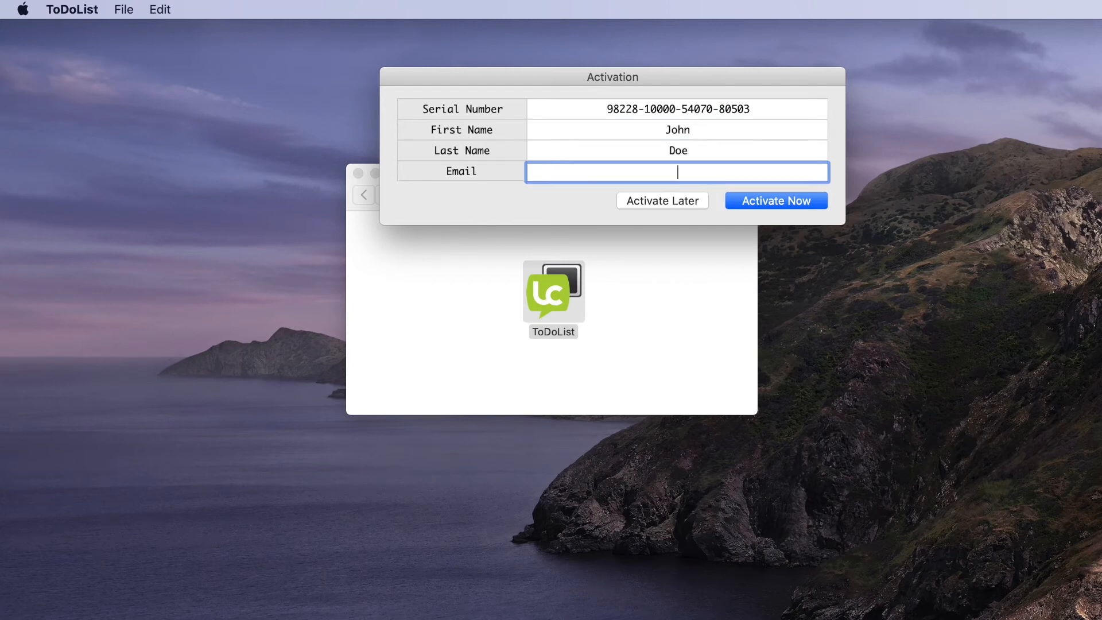
# - Submit the activation, close the To Do List window and relaunch ToDoList from Finder
pyautogui.click(774, 201)
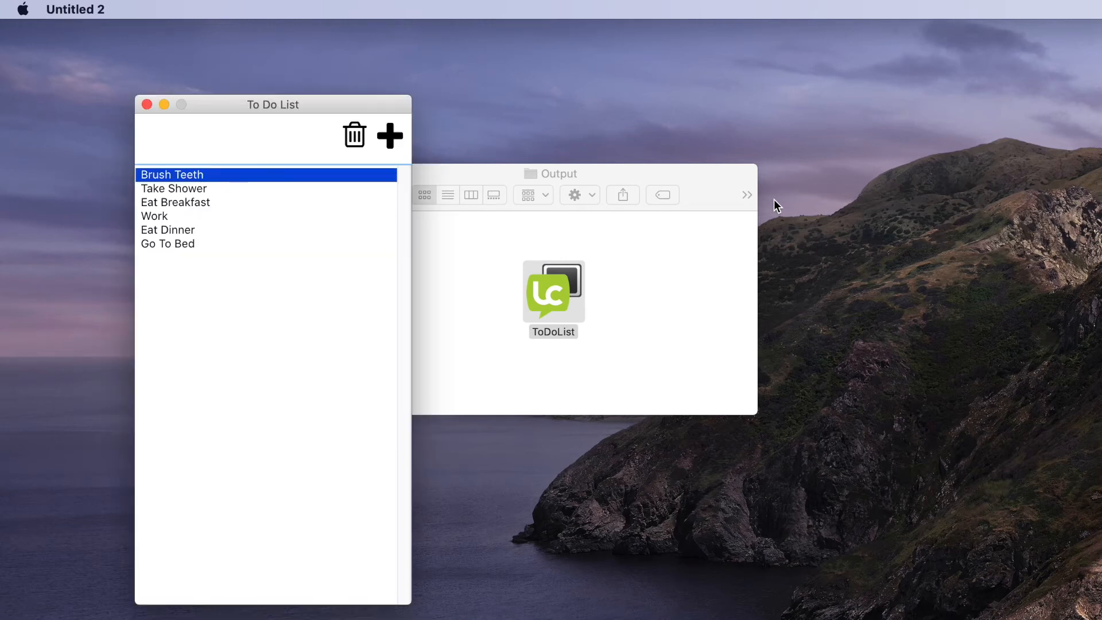
pyautogui.click(146, 103)
pyautogui.click(663, 315)
pyautogui.doubleClick(546, 290)
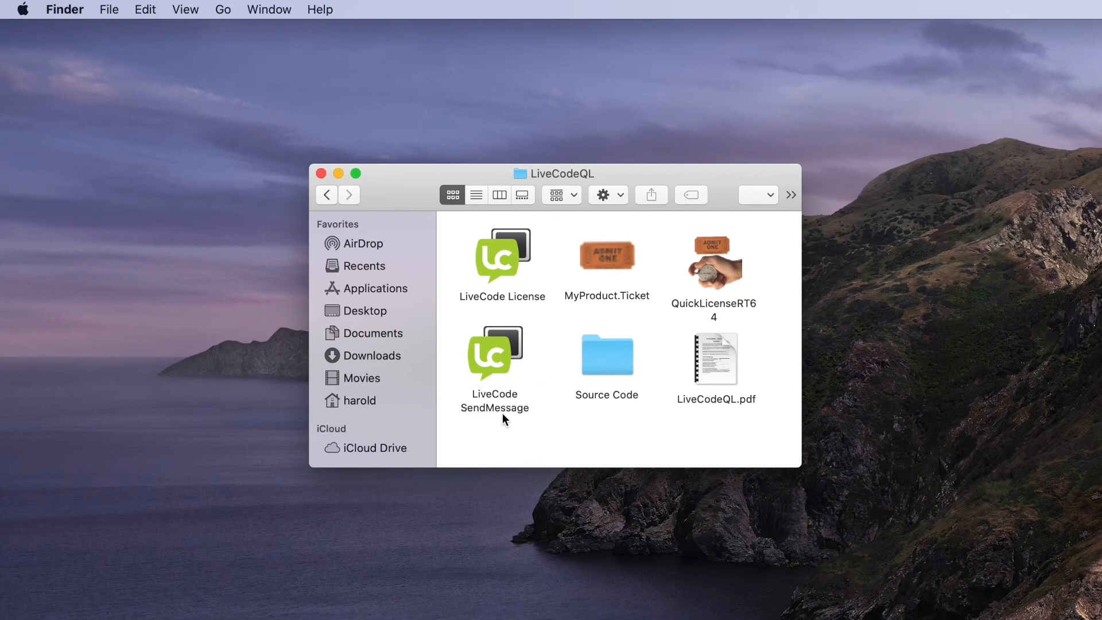
# - Launch LiveCode SendMessage, clear the old response, replace the request with RequestNumber and send it
pyautogui.doubleClick(487, 354)
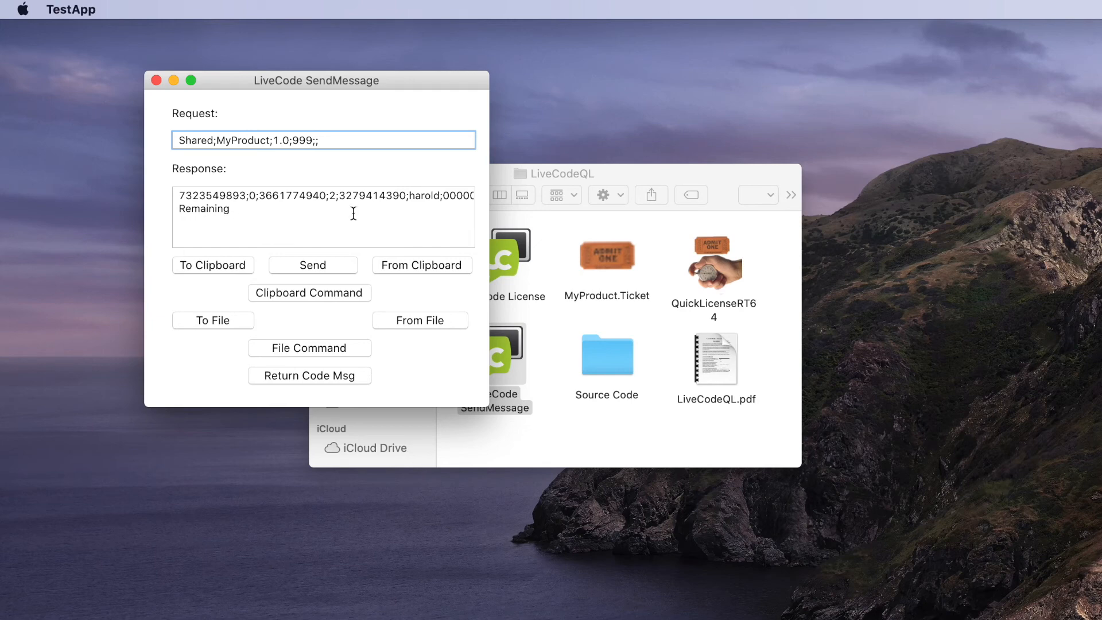
pyautogui.moveTo(232, 210); pyautogui.dragTo(138, 196)
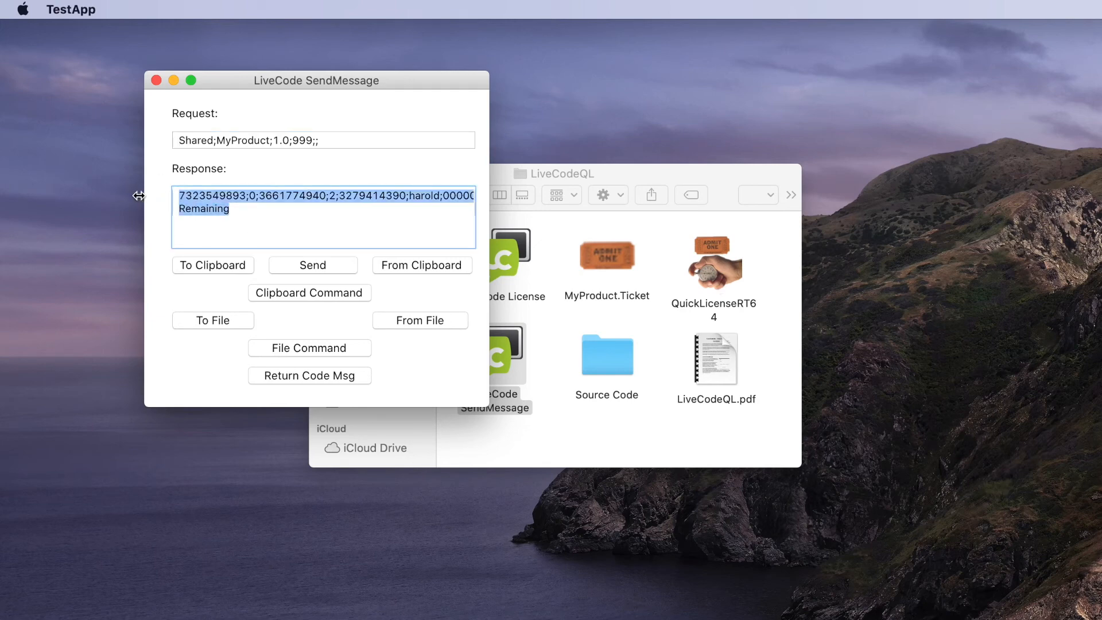
pyautogui.press('BackSpace')
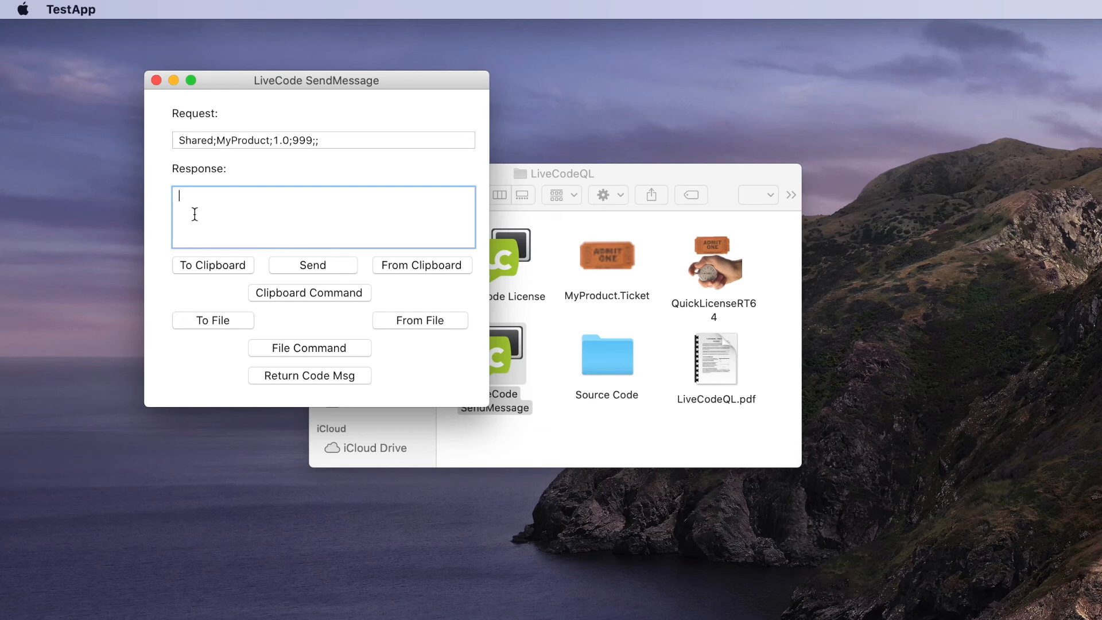
pyautogui.moveTo(322, 140); pyautogui.dragTo(169, 139)
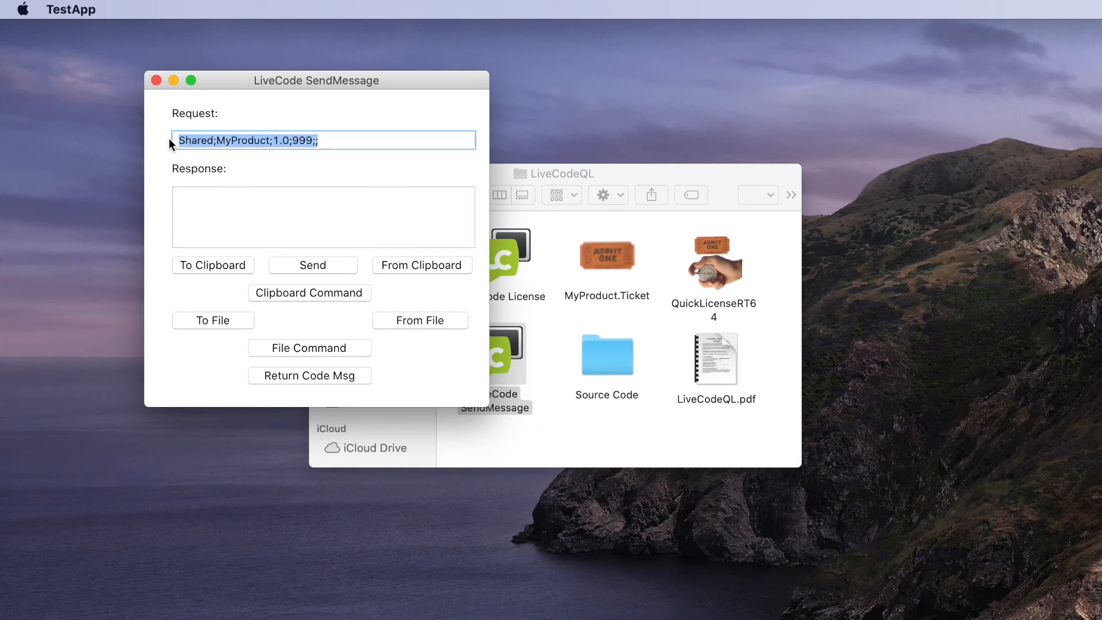
pyautogui.write('Requ')
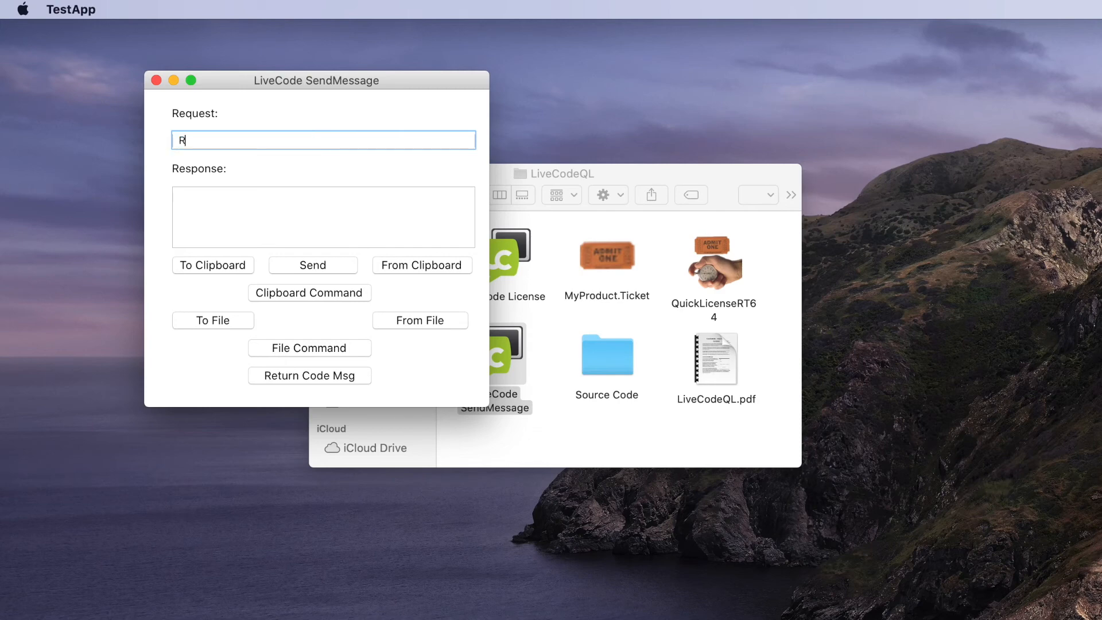
pyautogui.write('estNumber')
pyautogui.click(311, 293)
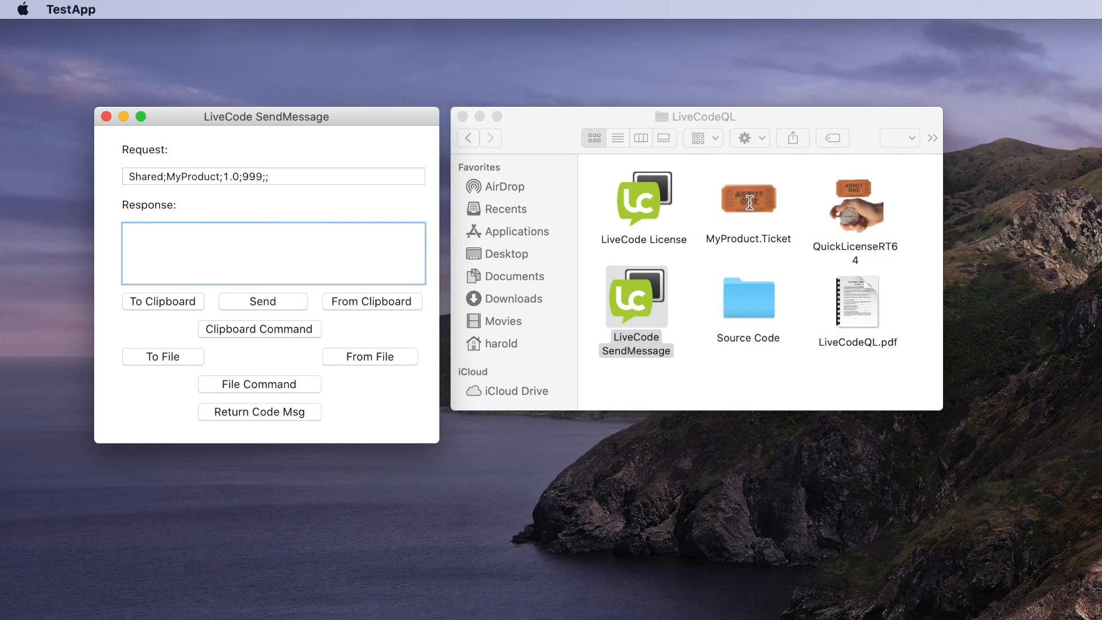
# - Send the shared product request via Clipboard Command, paste the activation code and activate in QuickLicenseRT
pyautogui.click(232, 331)
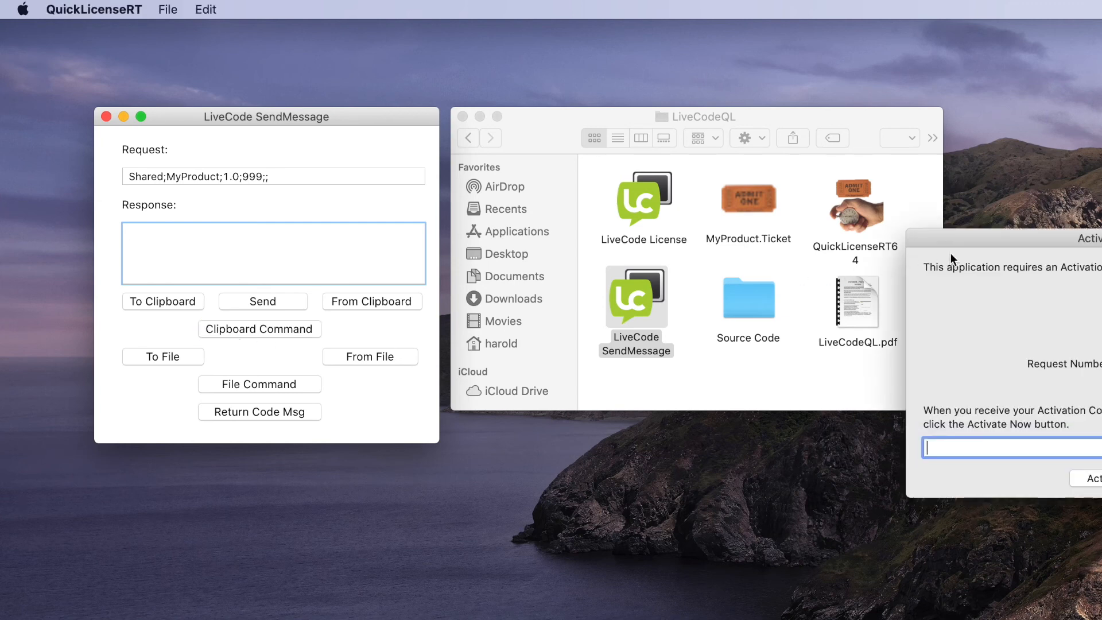
pyautogui.moveTo(973, 239); pyautogui.dragTo(632, 260)
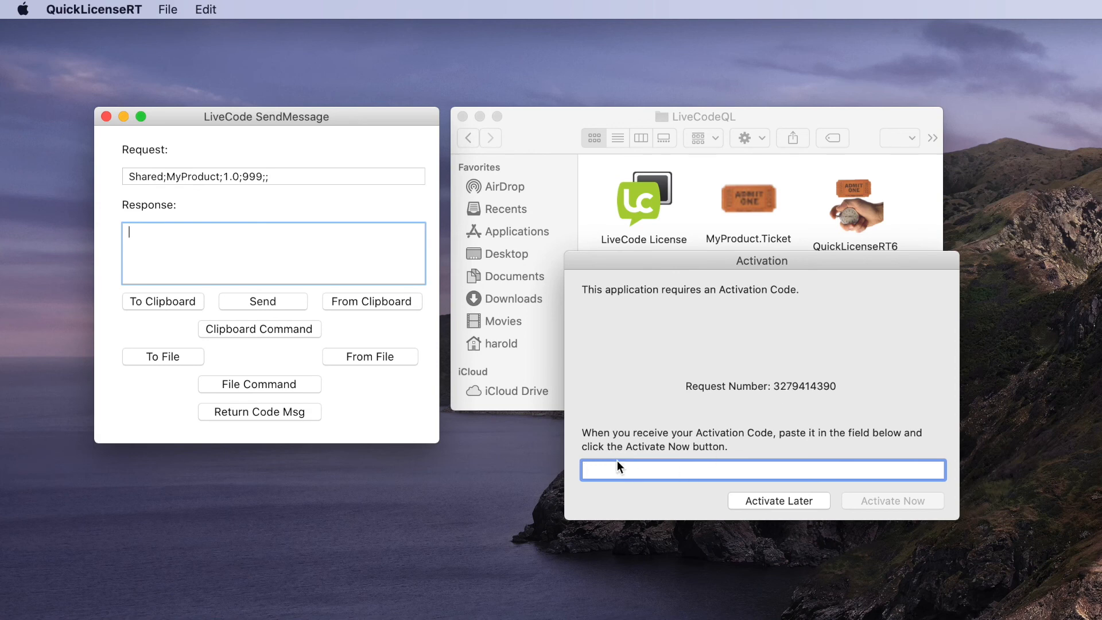
pyautogui.press('super+v')
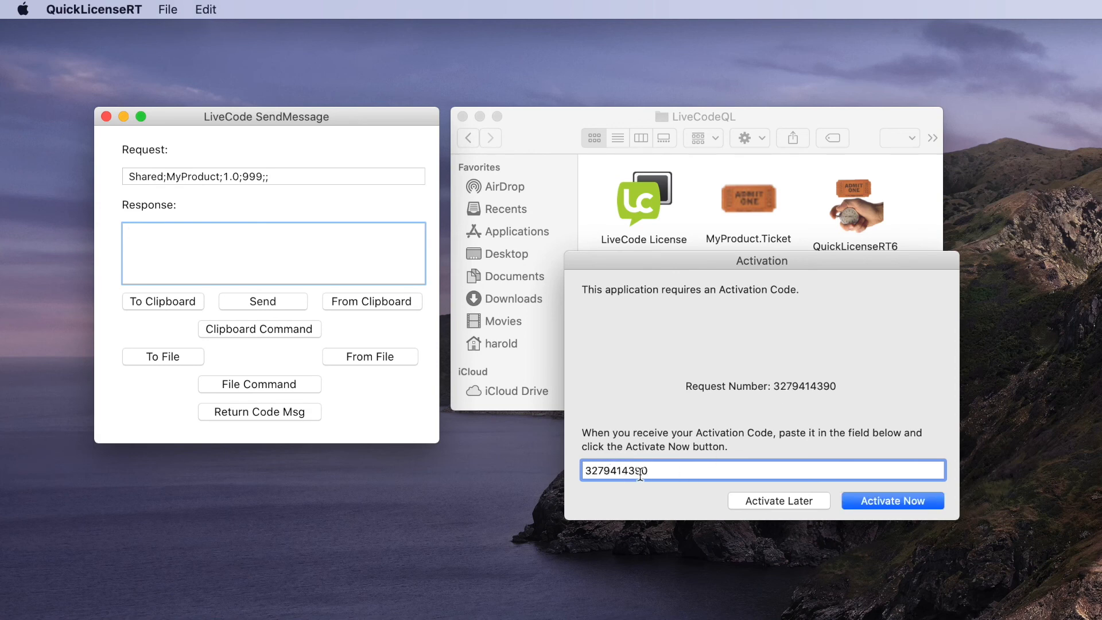
pyautogui.click(893, 501)
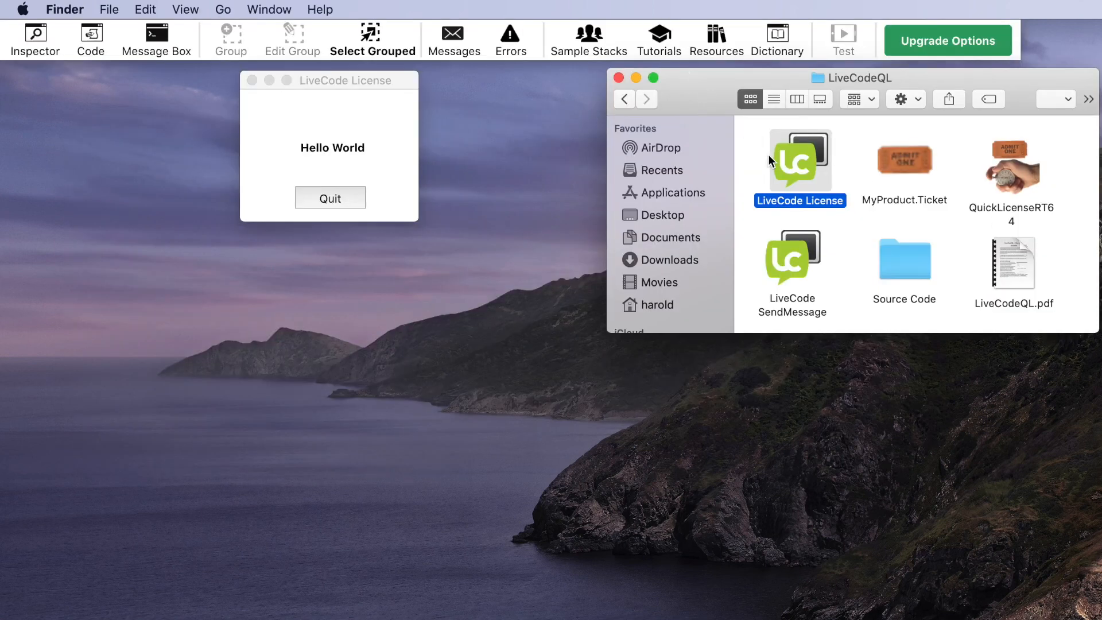
# - Clear the Finder file selection, bring the LiveCode License stack forward and open its script
pyautogui.moveTo(747, 124); pyautogui.dragTo(1062, 205)
pyautogui.click(757, 144)
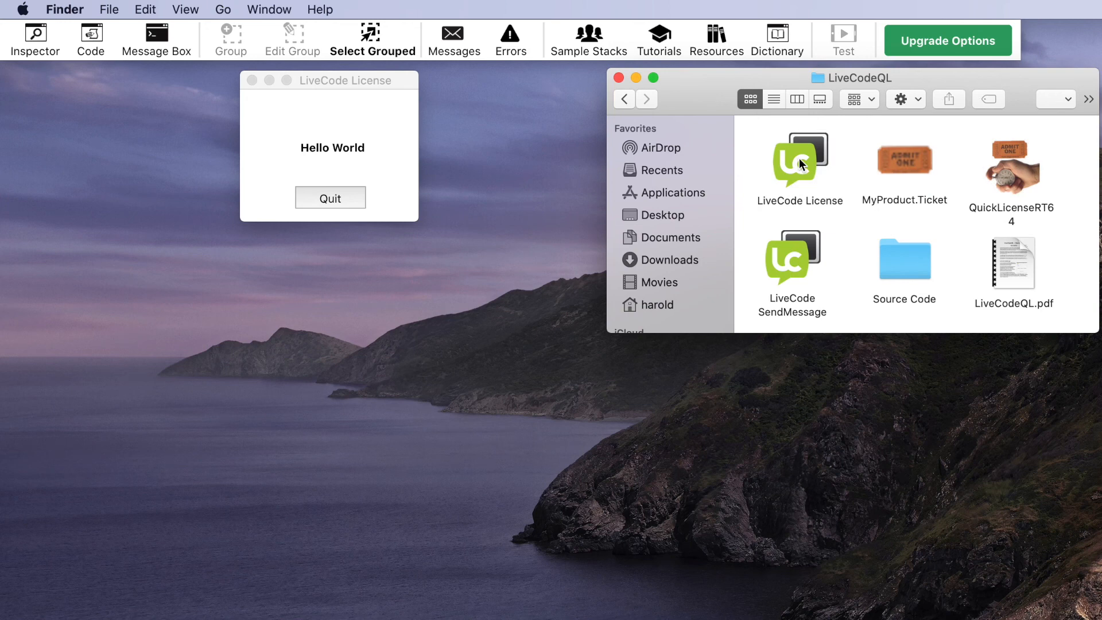
pyautogui.click(329, 79)
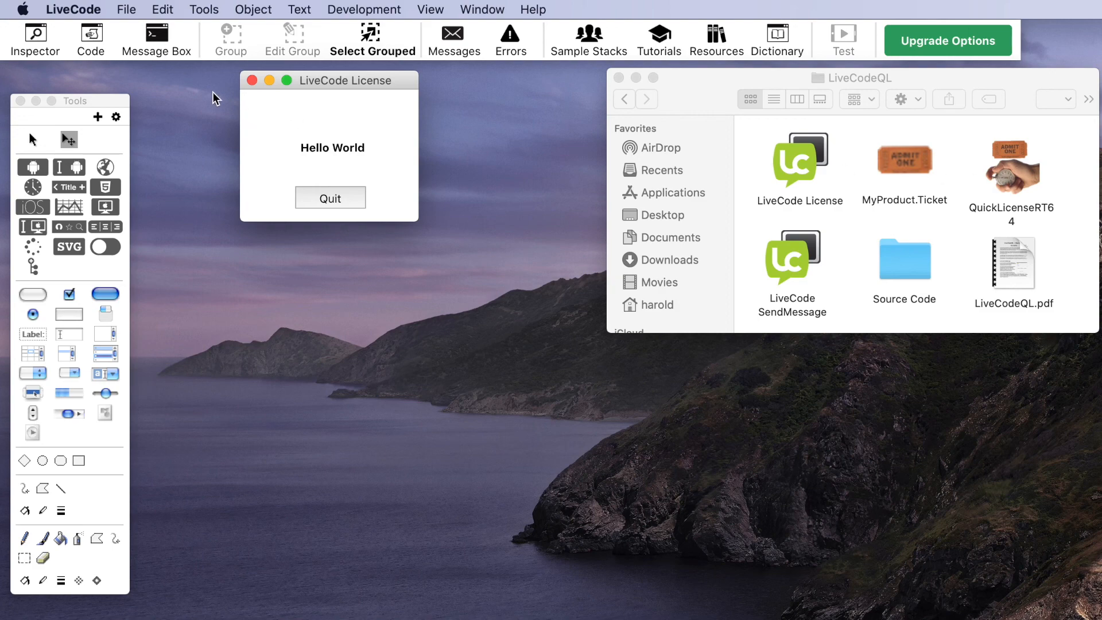
pyautogui.click(91, 37)
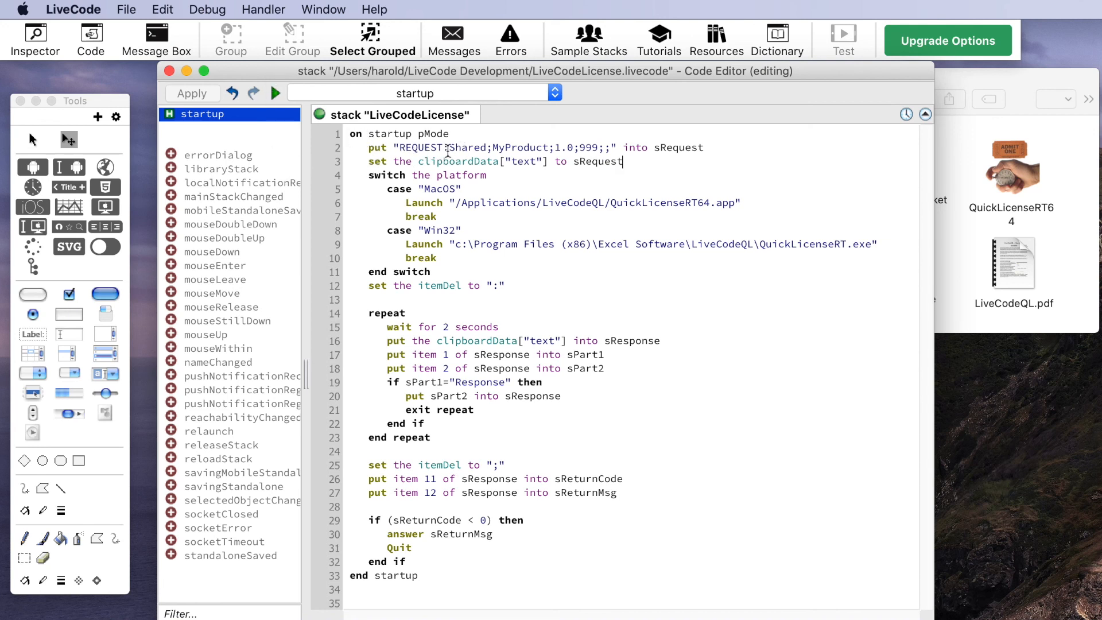
# - Highlight the request string on line 2 of the stack script, then deselect it
pyautogui.moveTo(449, 148); pyautogui.dragTo(610, 153)
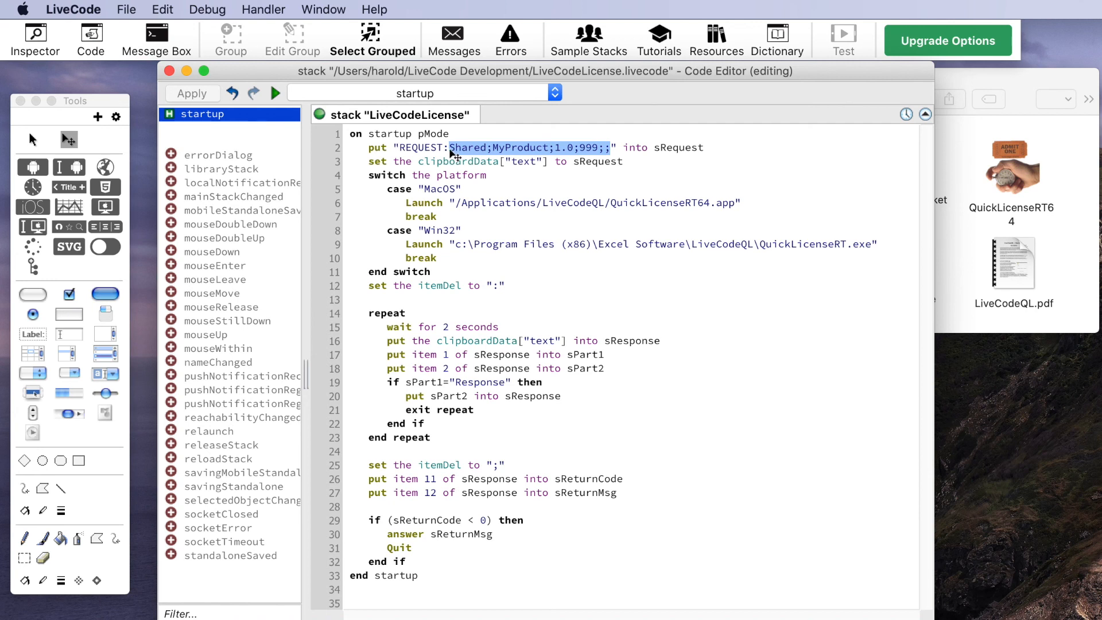
pyautogui.click(501, 174)
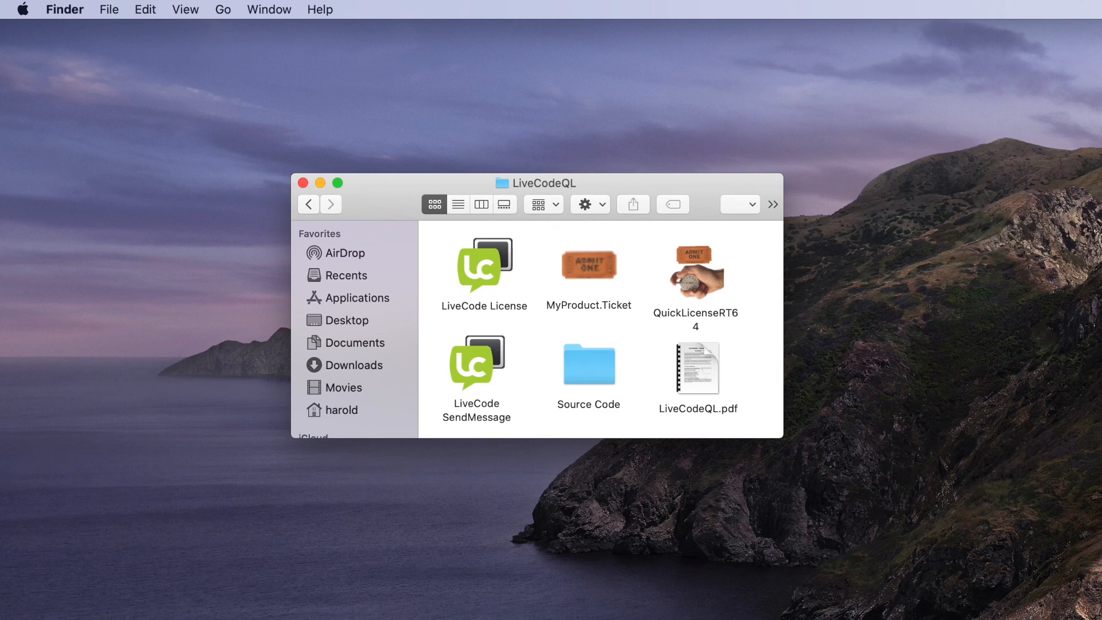
pyautogui.moveTo(1101, 516); pyautogui.dragTo(760, 281)
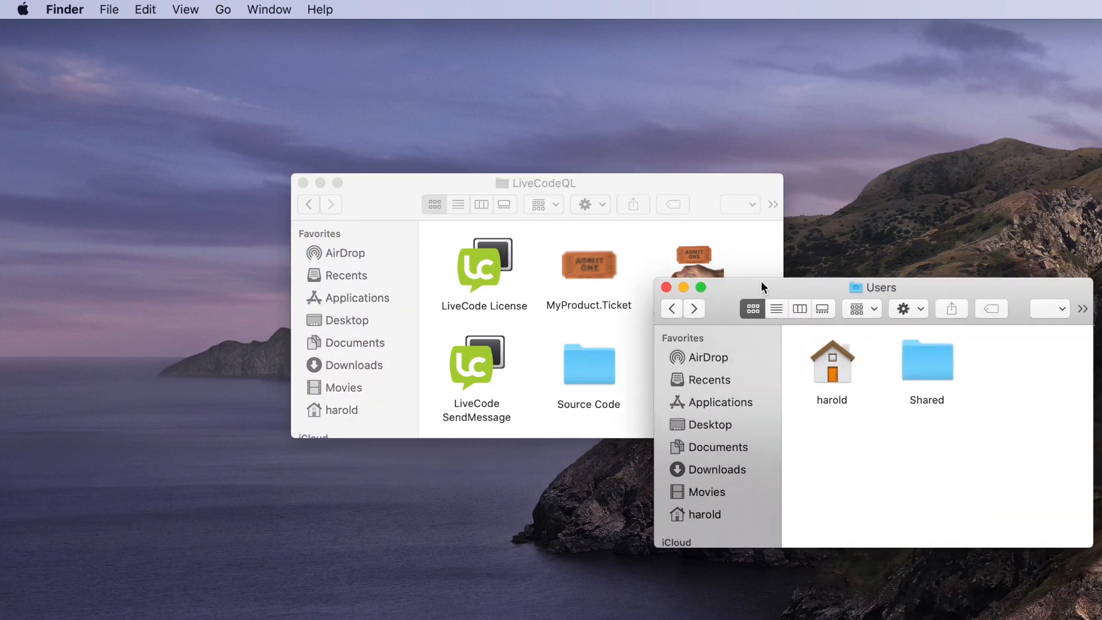
pyautogui.click(679, 310)
pyautogui.doubleClick(849, 446)
pyautogui.doubleClick(925, 370)
pyautogui.doubleClick(925, 369)
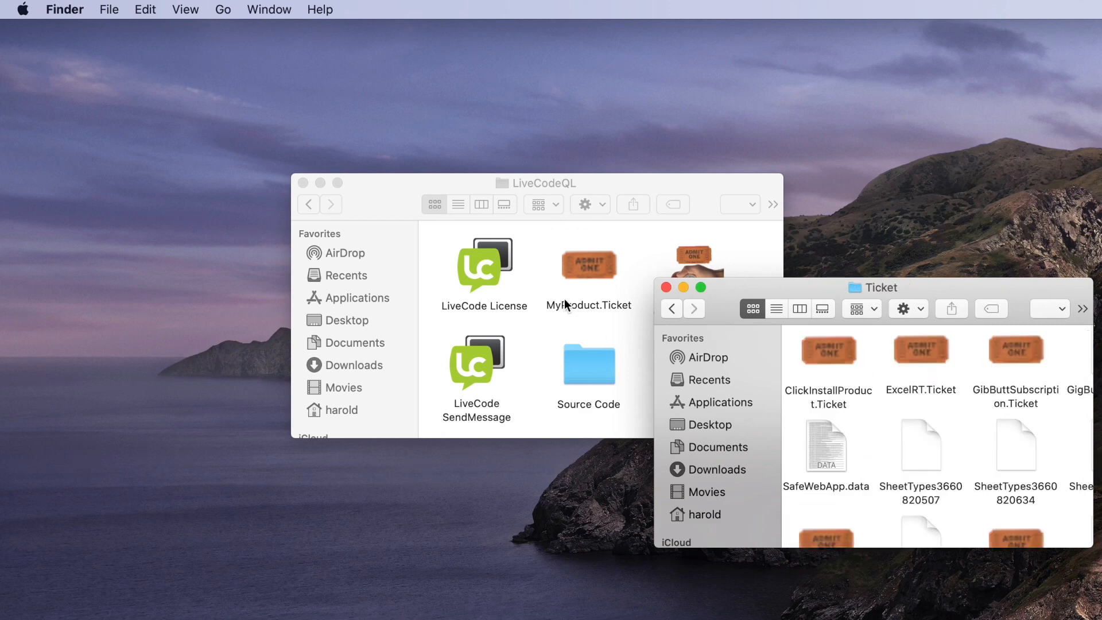
pyautogui.doubleClick(825, 284)
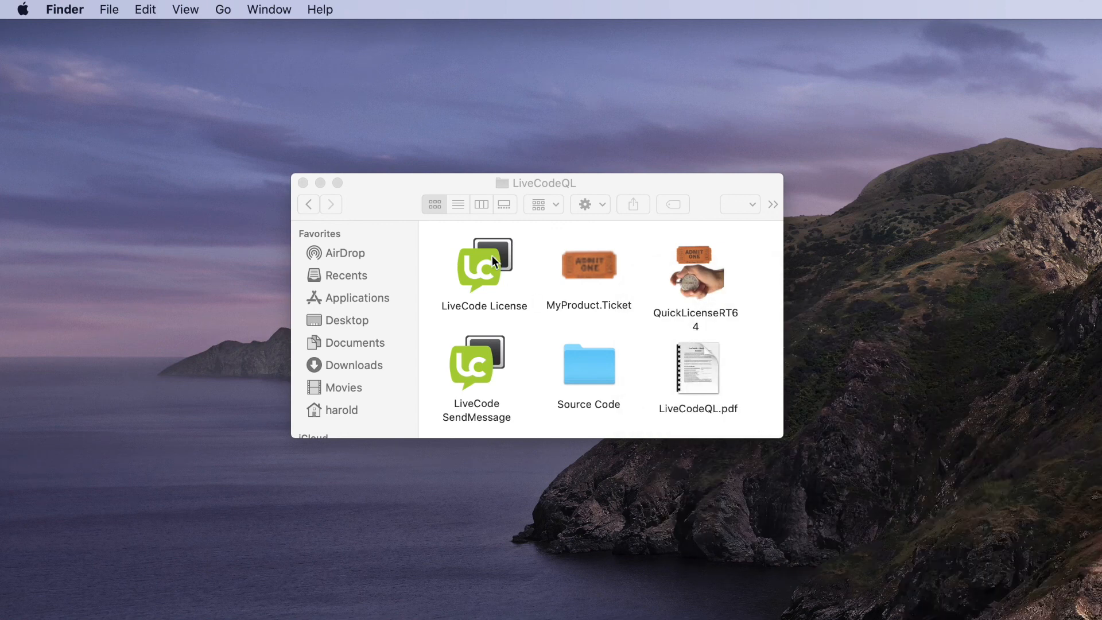
pyautogui.click(446, 184)
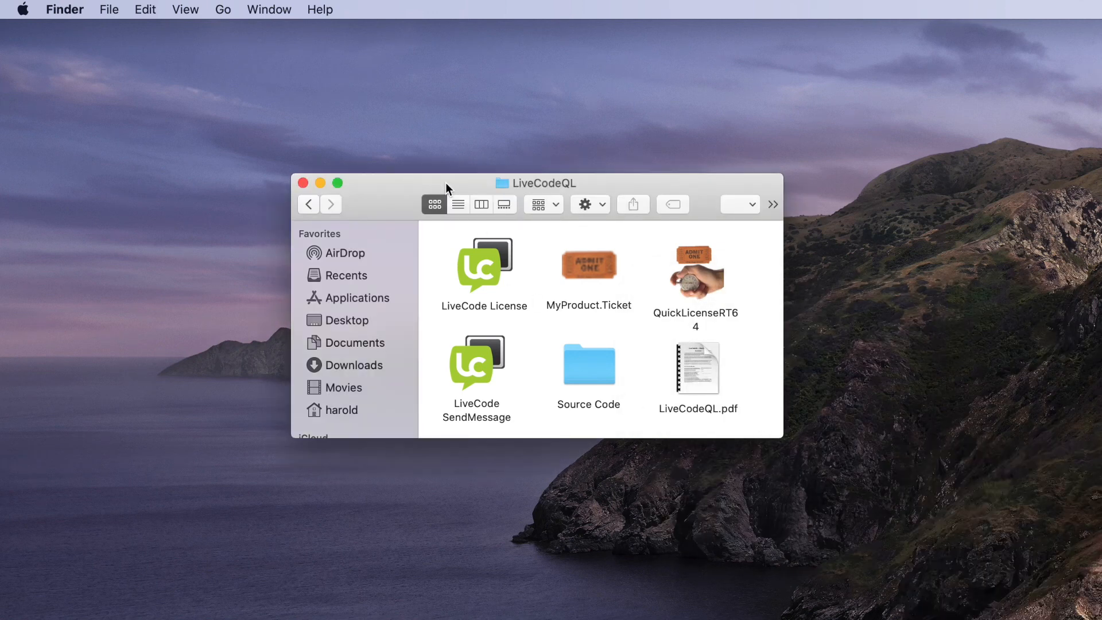
# - Activate LiveCode License with the pasted activation code, quit from Hello World, and relaunch it
pyautogui.doubleClick(491, 257)
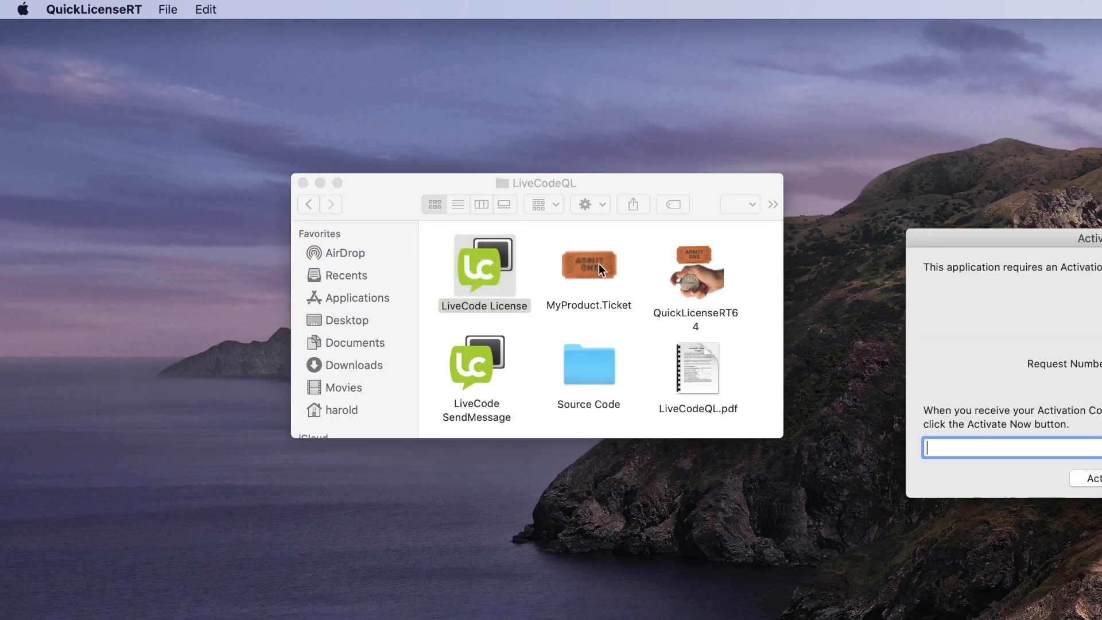
pyautogui.moveTo(976, 241); pyautogui.dragTo(615, 75)
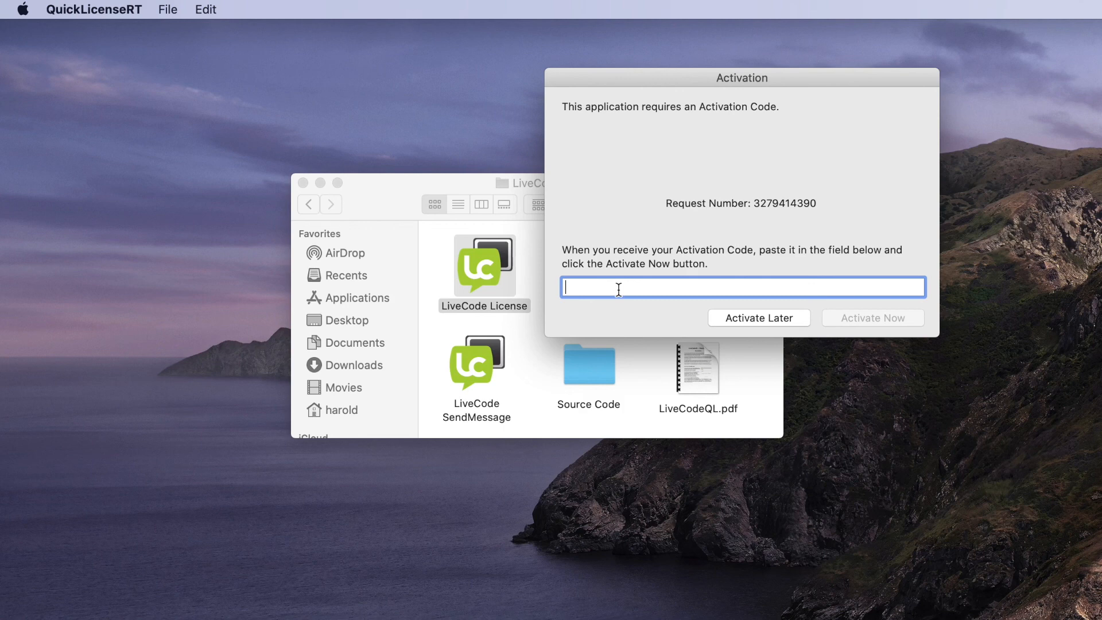
pyautogui.press('super+v')
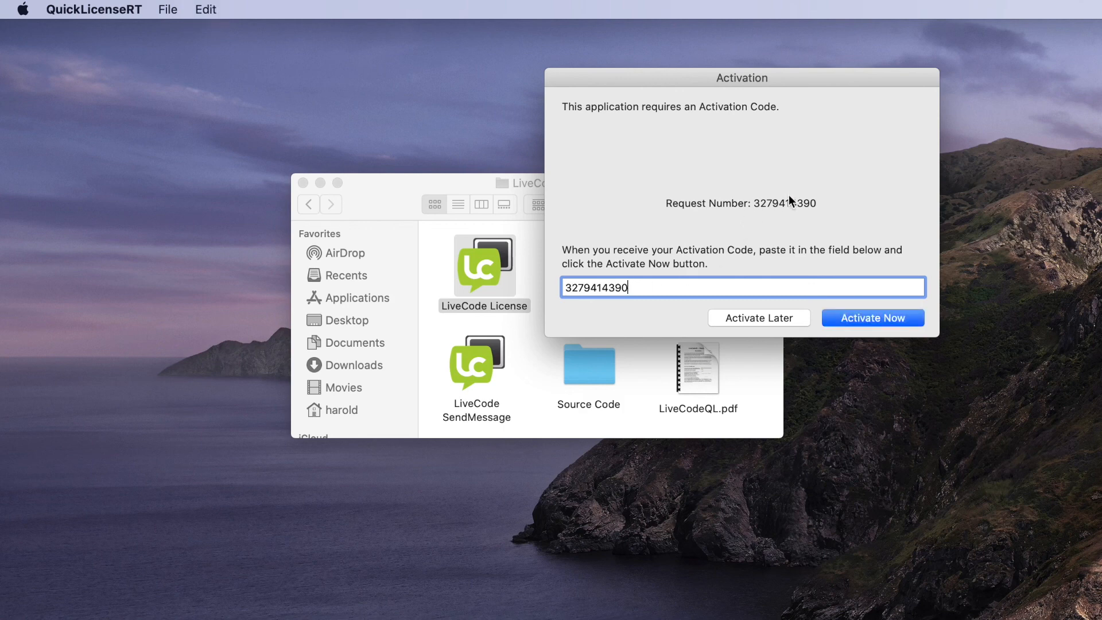
pyautogui.click(862, 320)
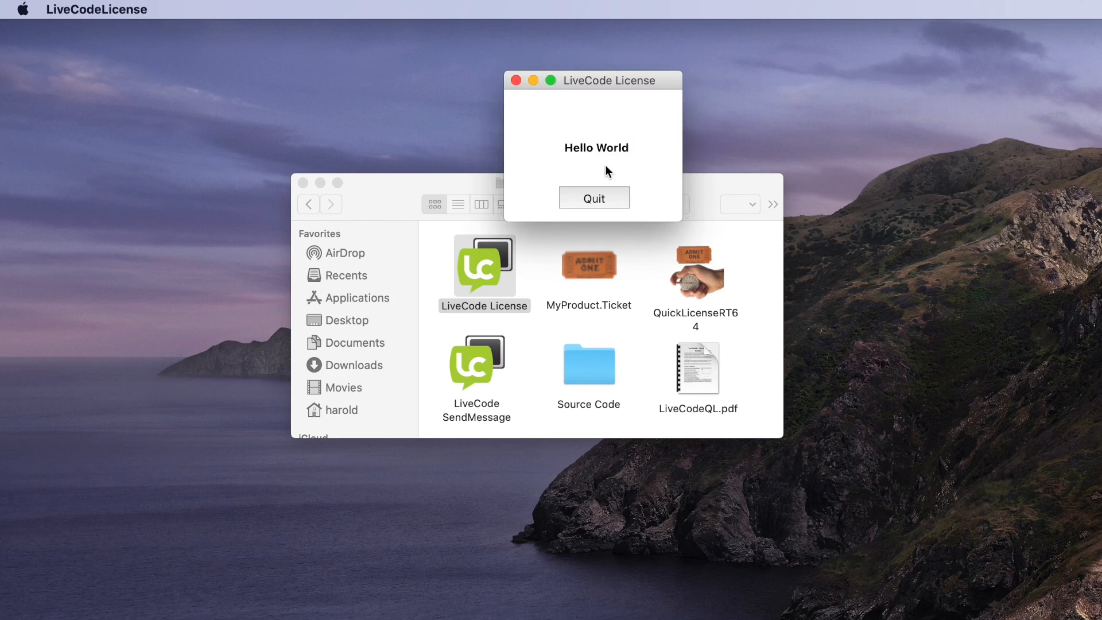
pyautogui.click(597, 199)
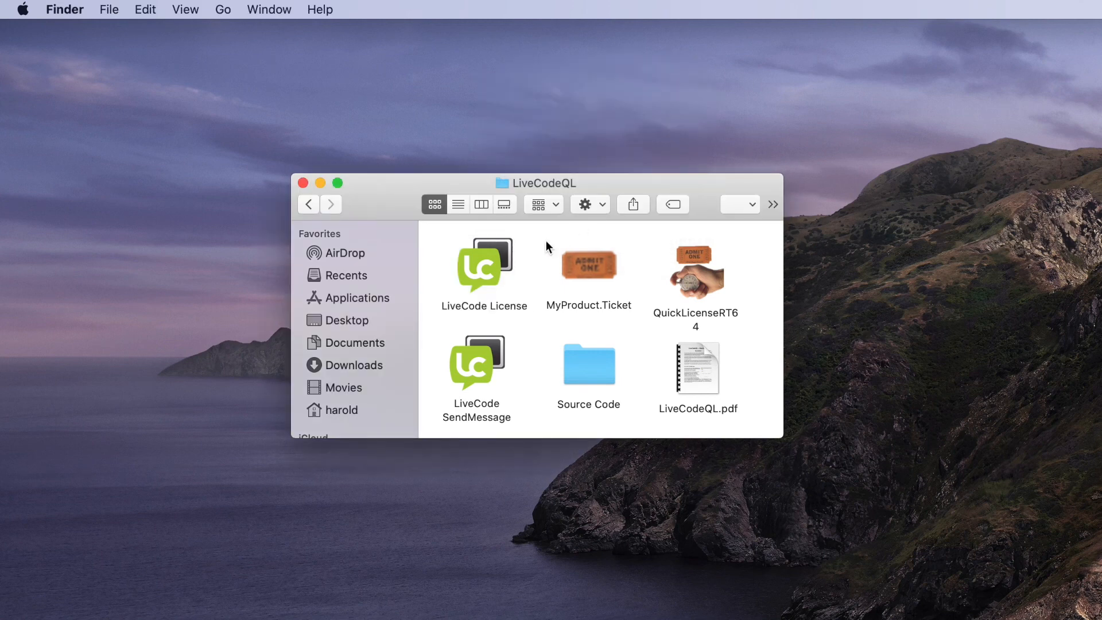
pyautogui.doubleClick(484, 265)
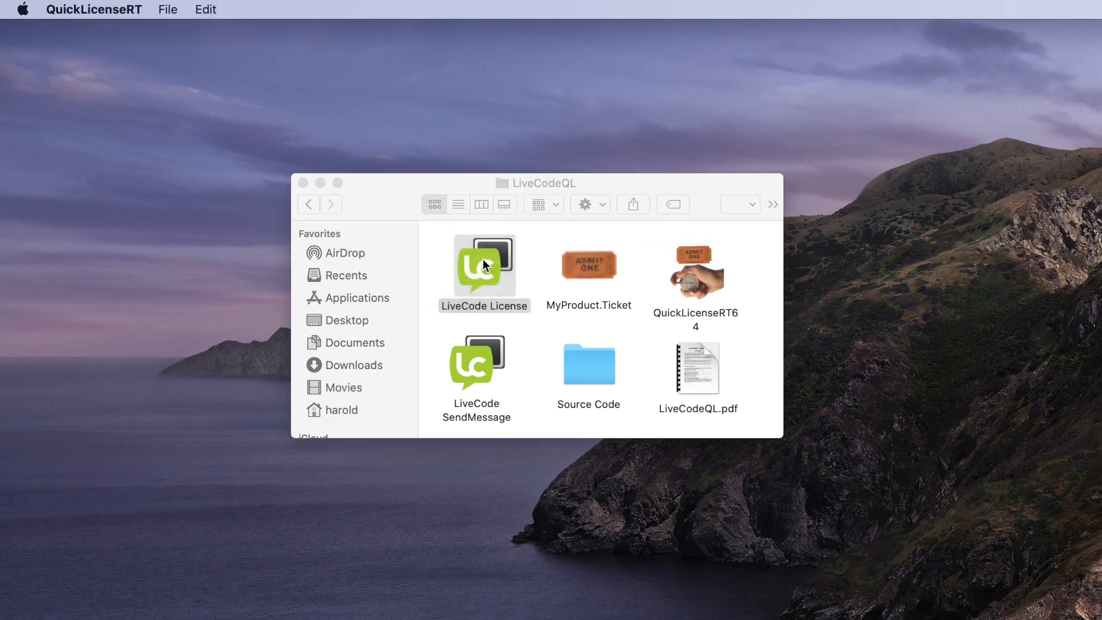